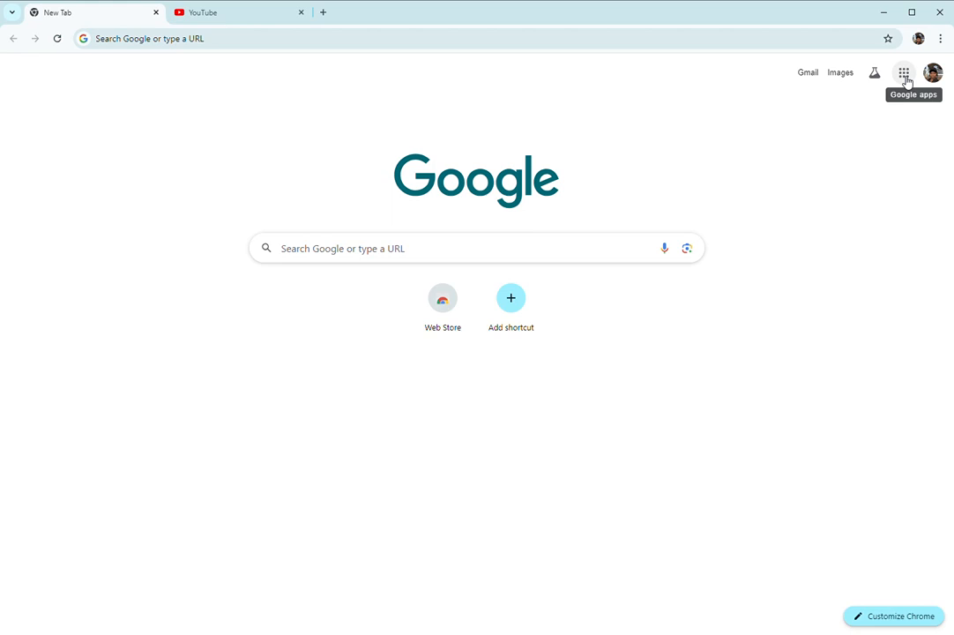
Open Google Sites from Google's full product list and start a new blank site
{"action": "left_click", "coordinate": [906, 81]}
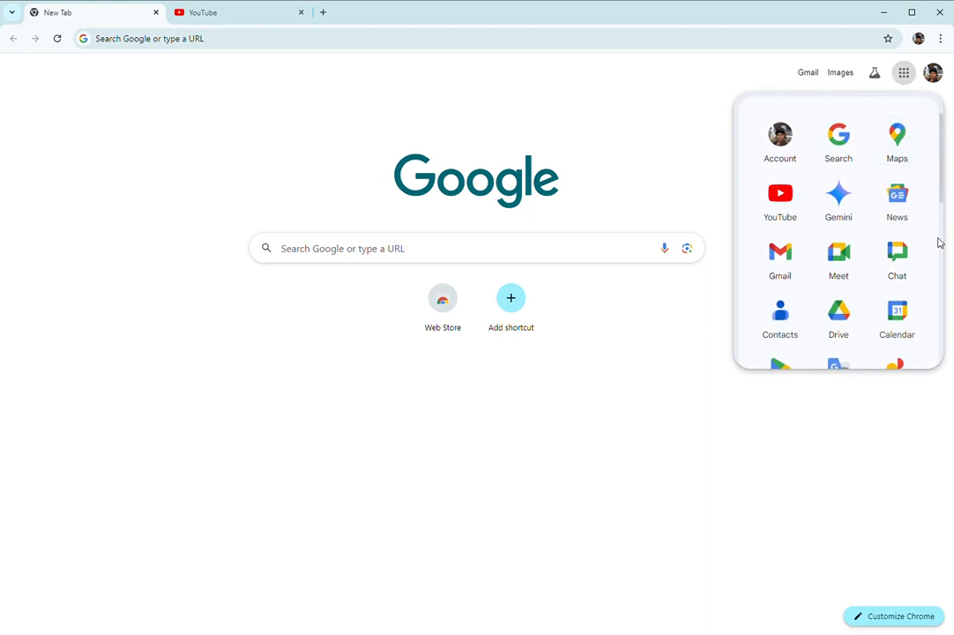
{"action": "scroll", "coordinate": [940, 240], "scroll_direction": "down", "scroll_amount": 5}
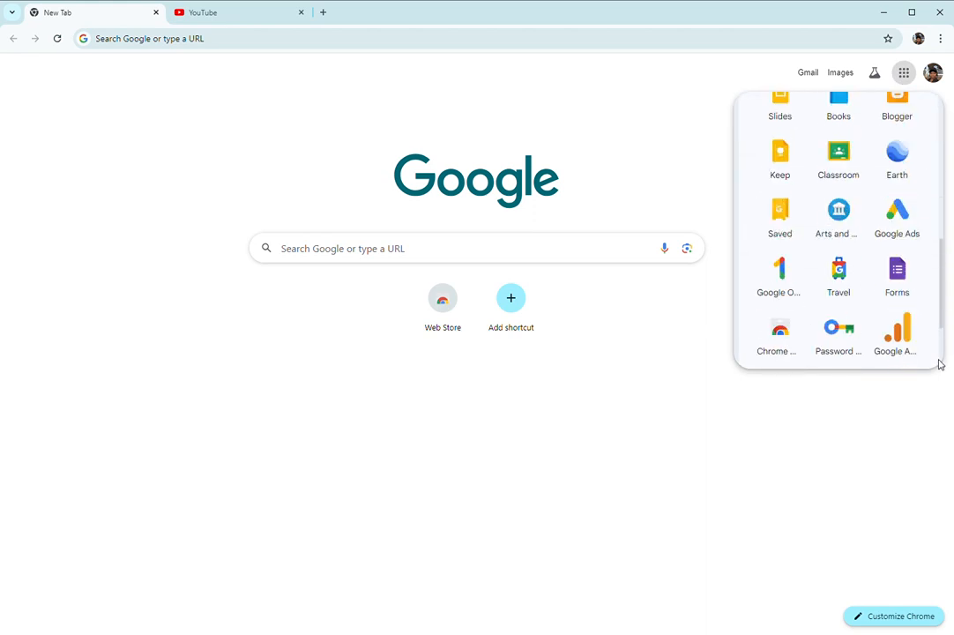
{"action": "left_click_drag", "start_coordinate": [946, 363], "coordinate": [946, 374]}
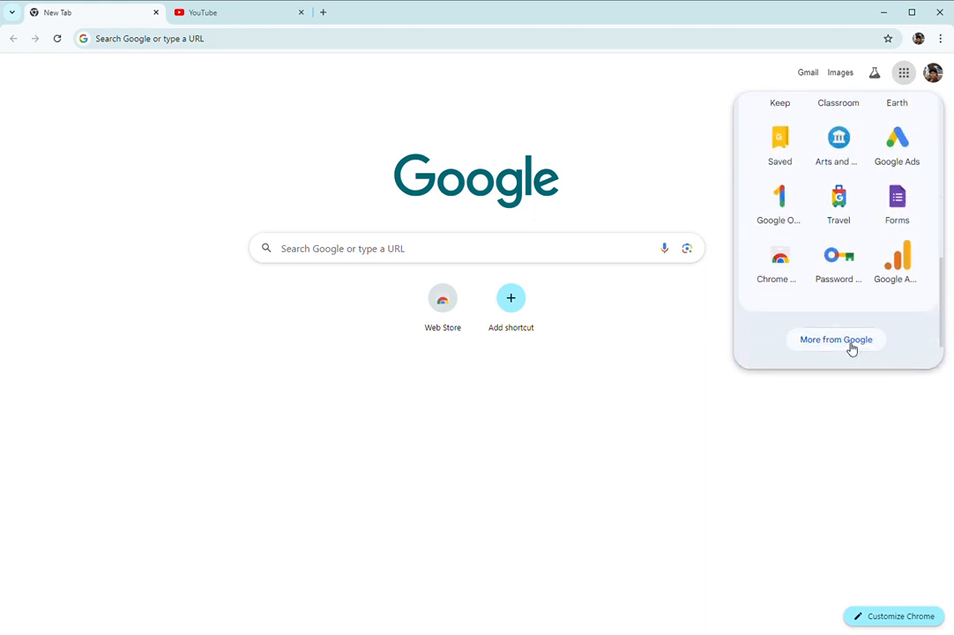
{"action": "left_click", "coordinate": [838, 340]}
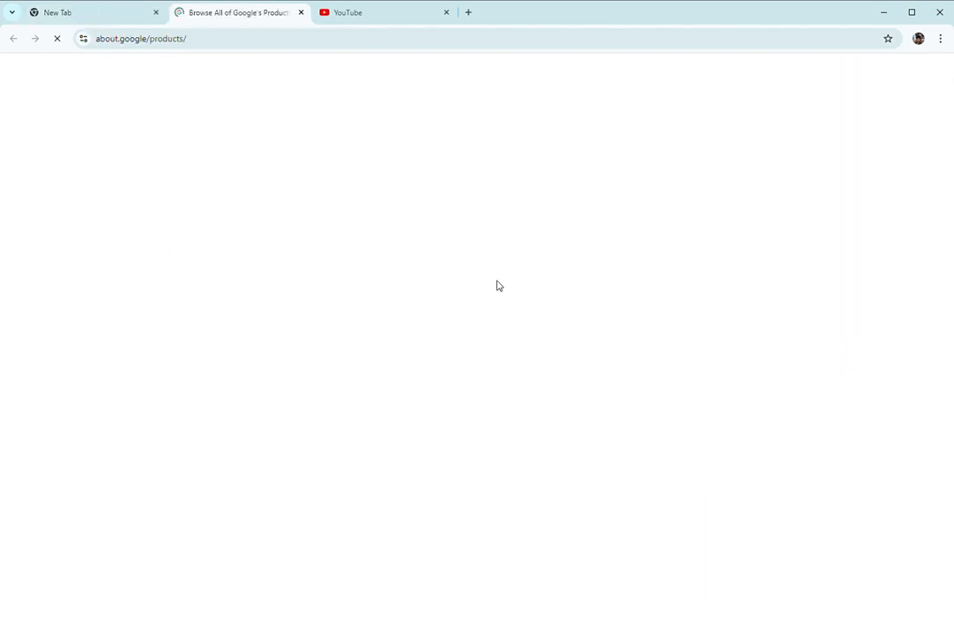
{"action": "left_click_drag", "start_coordinate": [949, 109], "coordinate": [950, 559]}
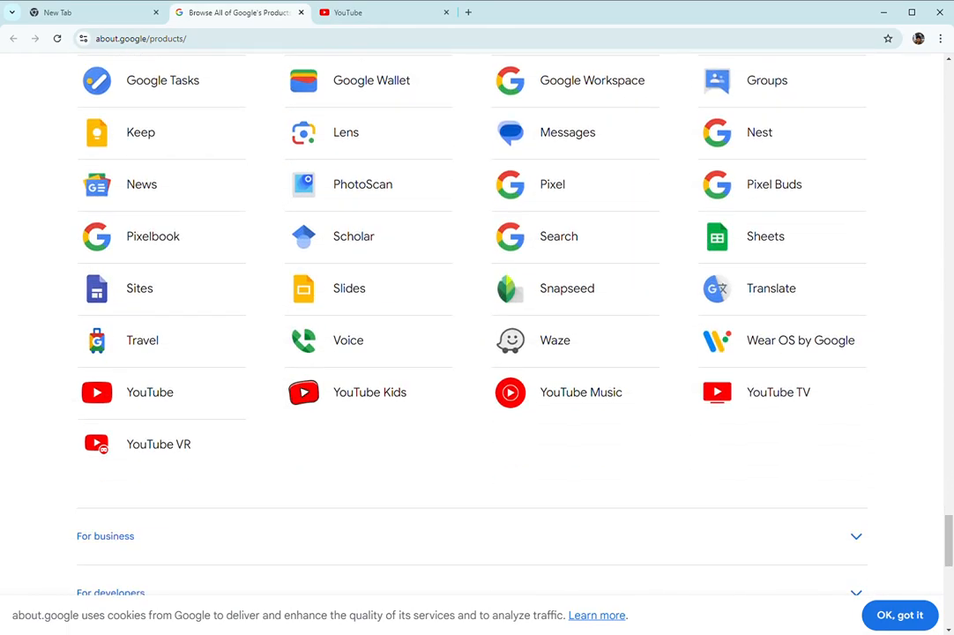
{"action": "left_click", "coordinate": [155, 287]}
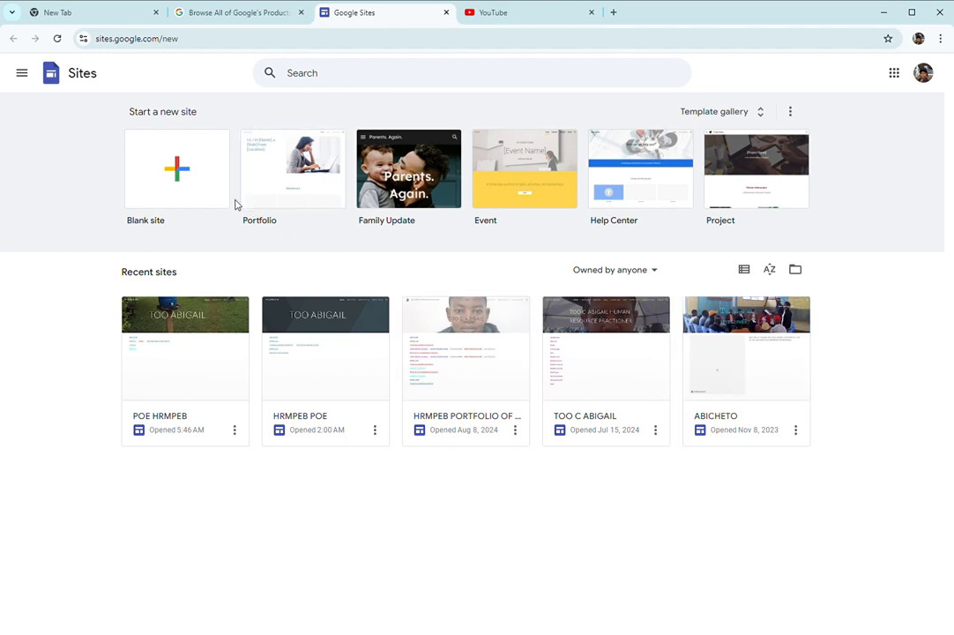
{"action": "left_click", "coordinate": [184, 174]}
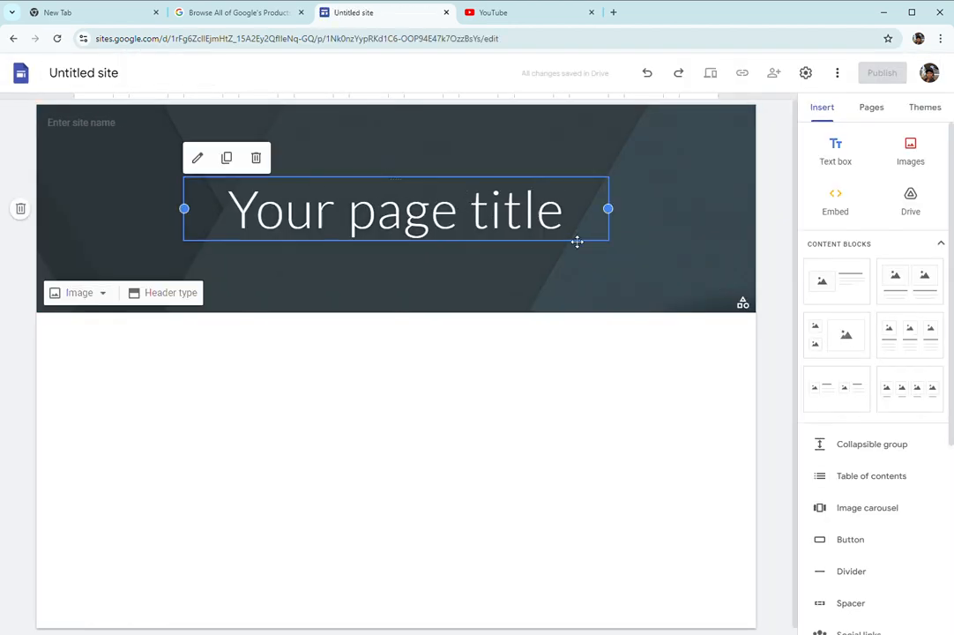
Replace the placeholder page title in the header with the site owner's full name in capitals
{"action": "left_click_drag", "start_coordinate": [577, 222], "coordinate": [245, 205]}
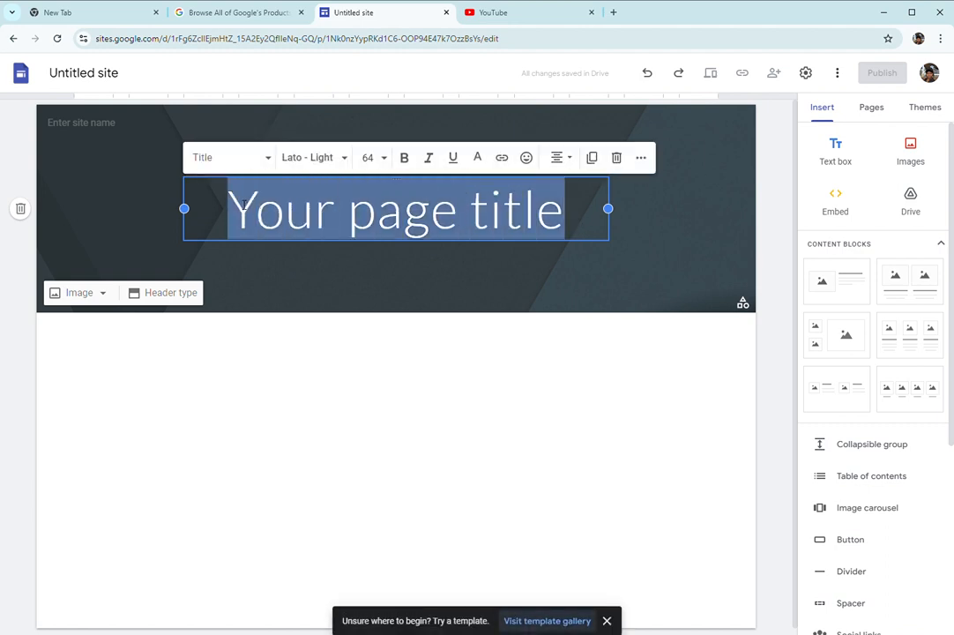
{"action": "type", "text": "TO"}
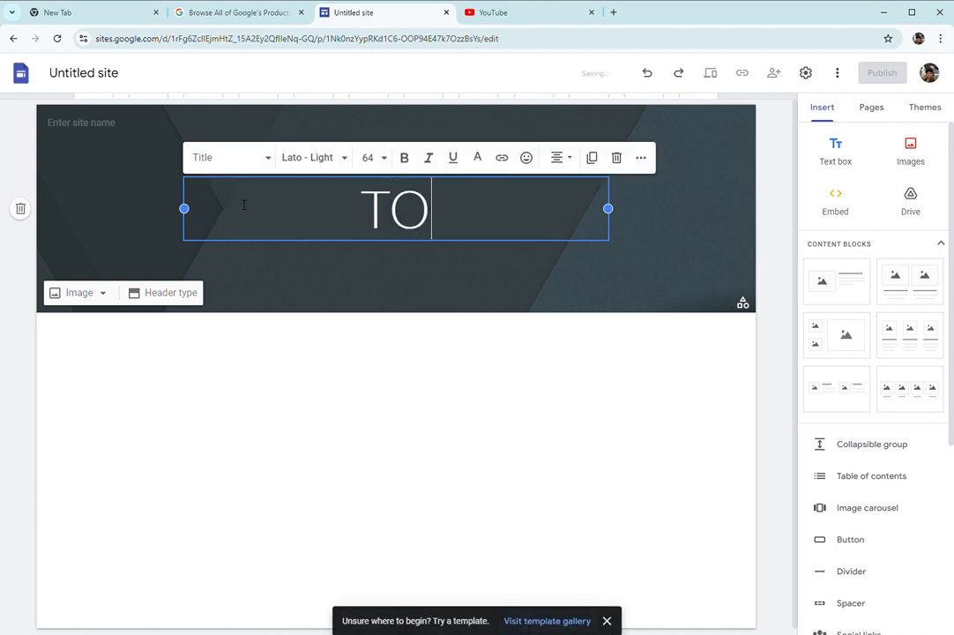
{"action": "type", "text": "O AB"}
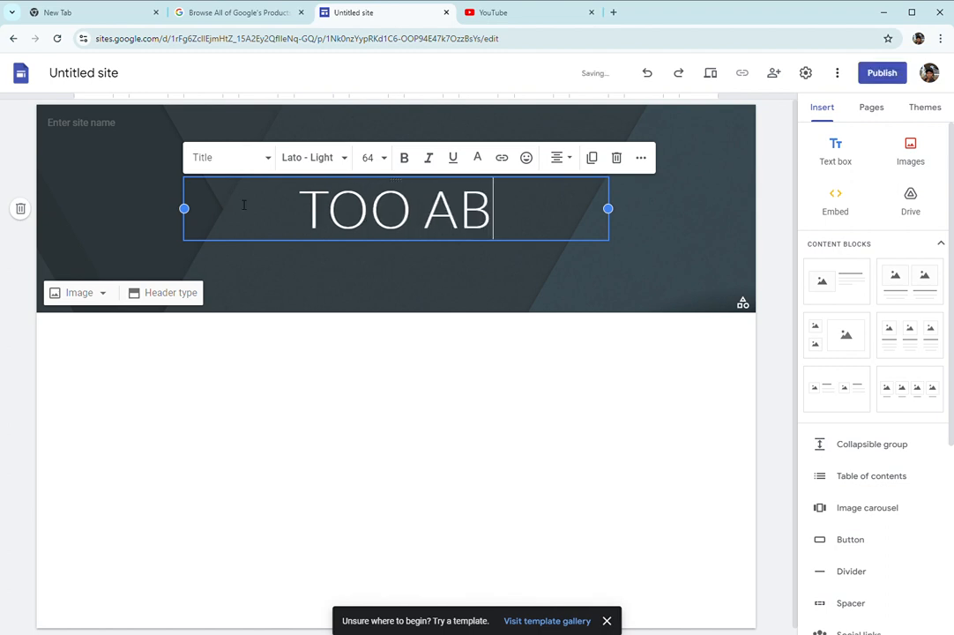
{"action": "type", "text": "IGAIL"}
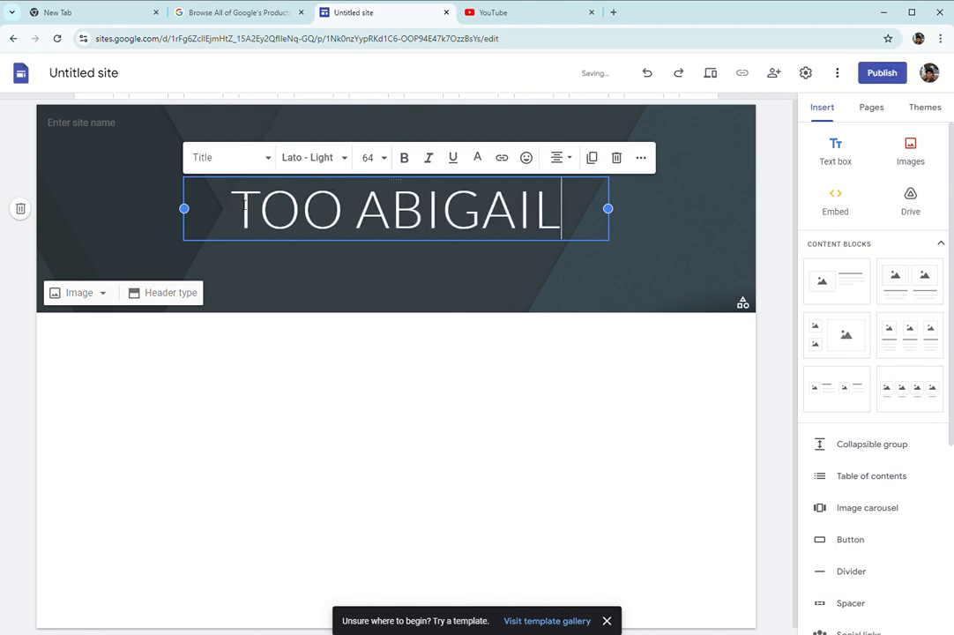
Enter "HRMPEB POEs" as the site name in the page header
{"action": "left_click", "coordinate": [83, 125]}
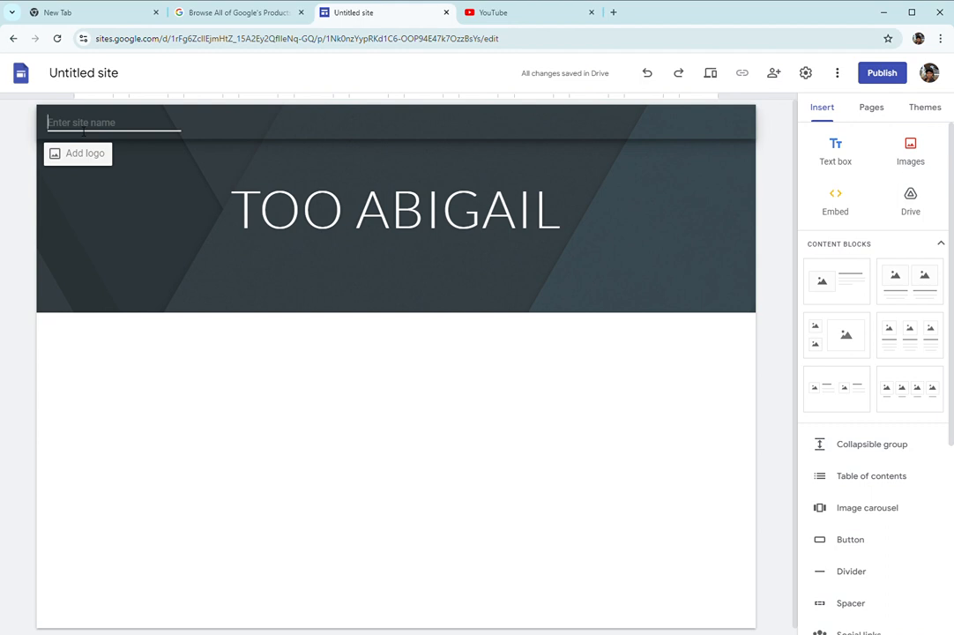
{"action": "type", "text": "HRMPEB PO"}
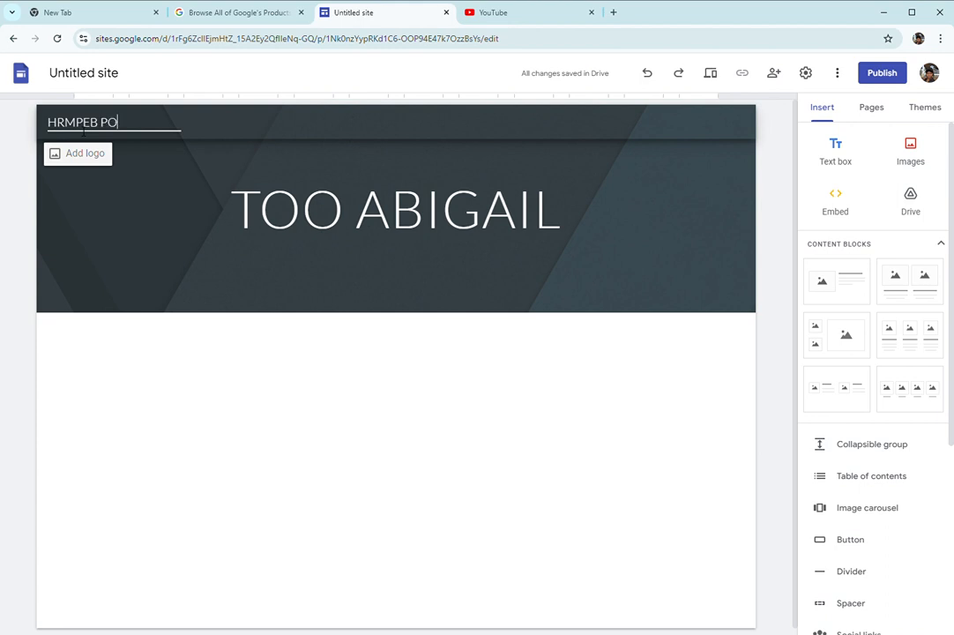
{"action": "type", "text": "ESs"}
{"action": "key", "text": "Left"}
{"action": "key", "text": "BackSpace"}
Set the header background to the first image in My Drive on Google Drive, the IMG_20220416 photo of the blue water tank
{"action": "mouse_move", "coordinate": [104, 284]}
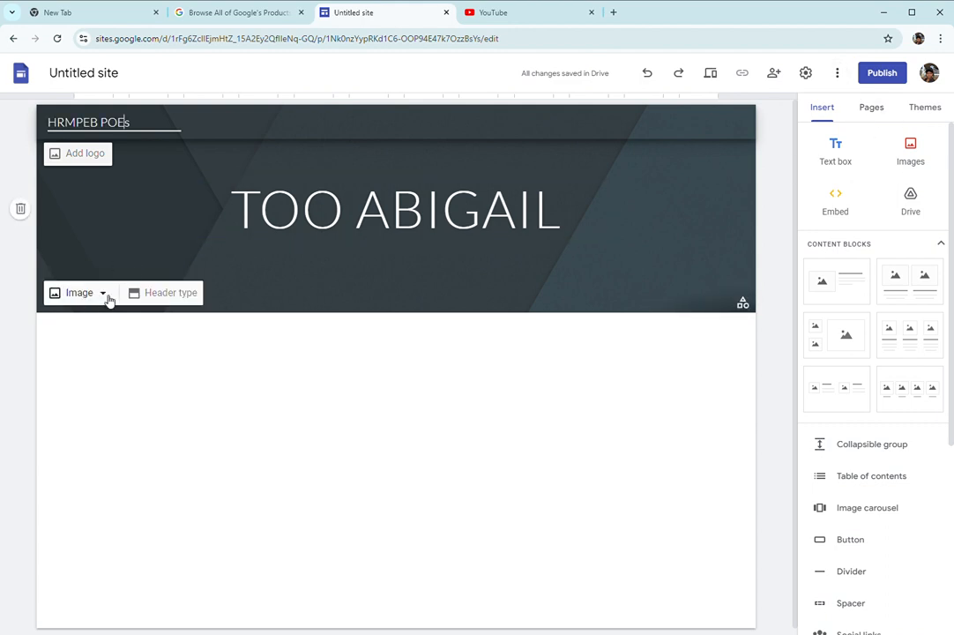
{"action": "left_click", "coordinate": [107, 298]}
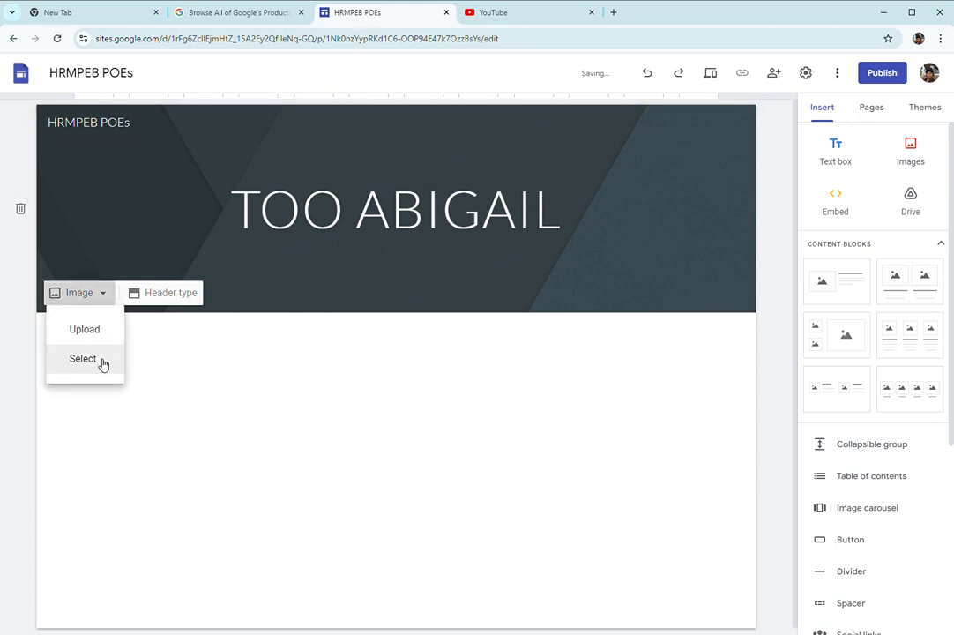
{"action": "left_click", "coordinate": [101, 359]}
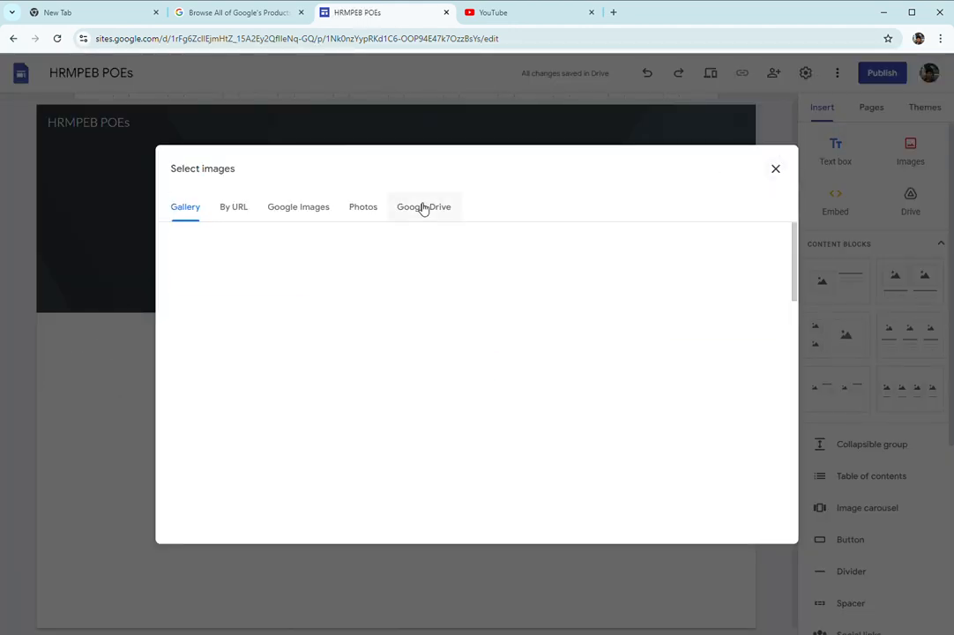
{"action": "left_click", "coordinate": [426, 209]}
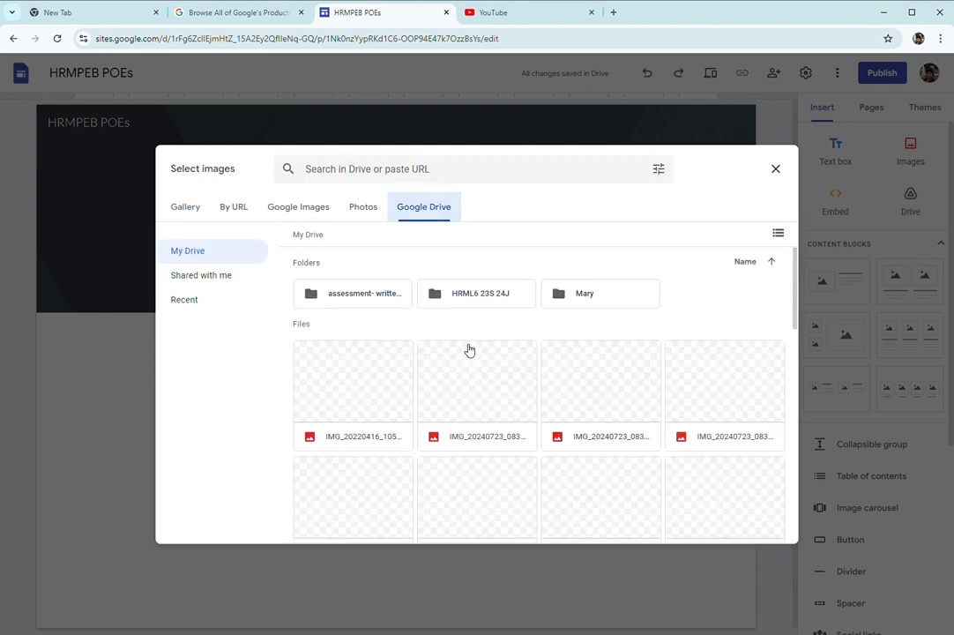
{"action": "left_click", "coordinate": [371, 377]}
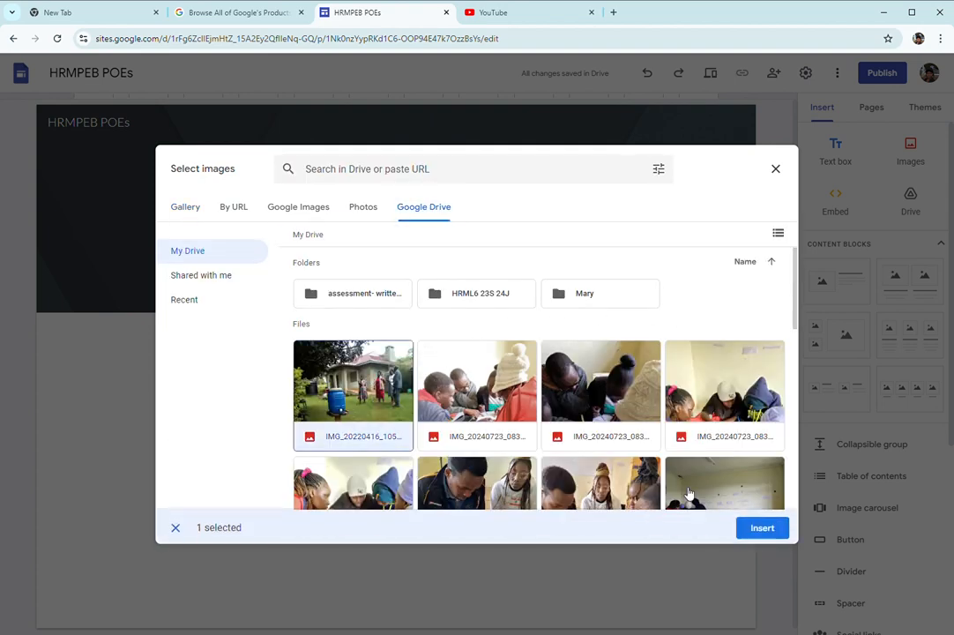
{"action": "left_click", "coordinate": [764, 527]}
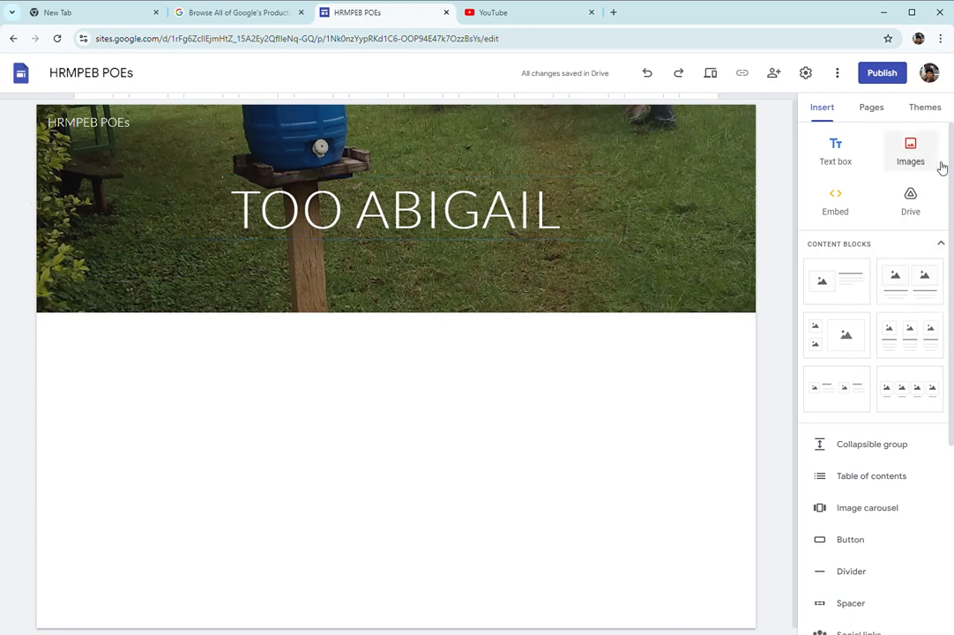
Publish the site to the web under the address hrmpeb-poes
{"action": "left_click", "coordinate": [882, 74]}
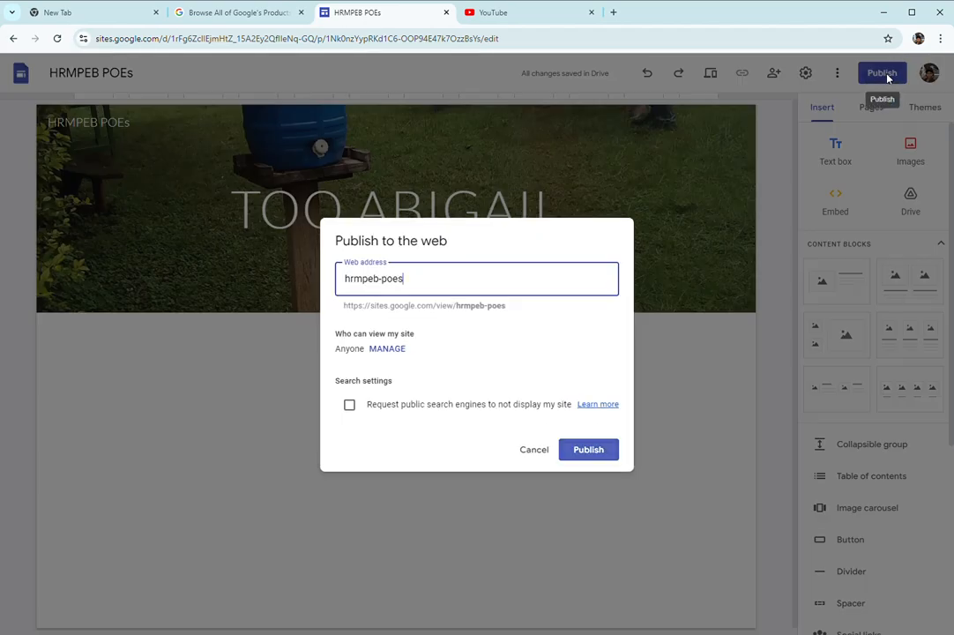
{"action": "left_click", "coordinate": [648, 474]}
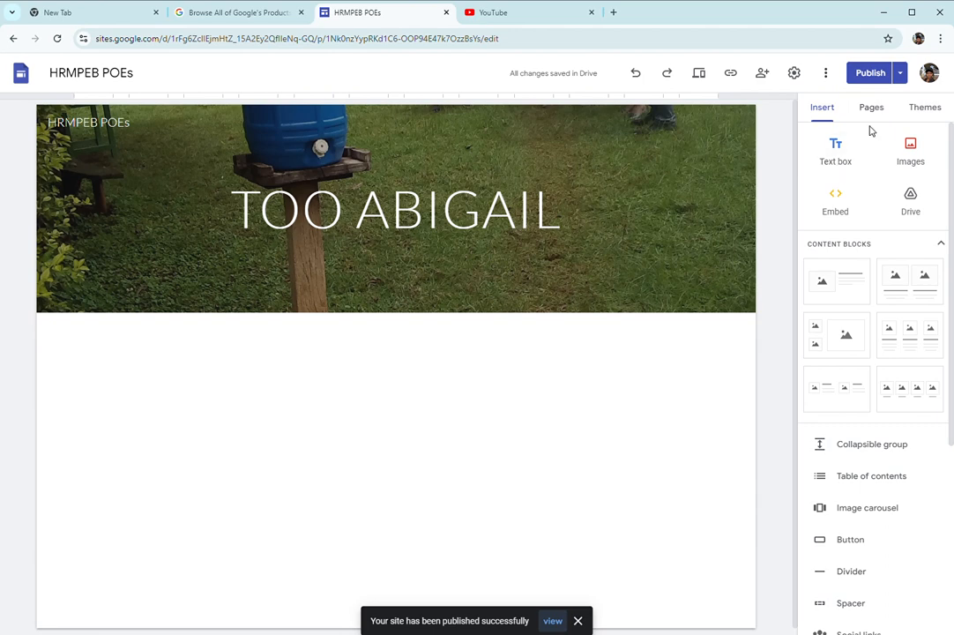
Add a new top-level page named "about me" to the site
{"action": "left_click", "coordinate": [872, 109]}
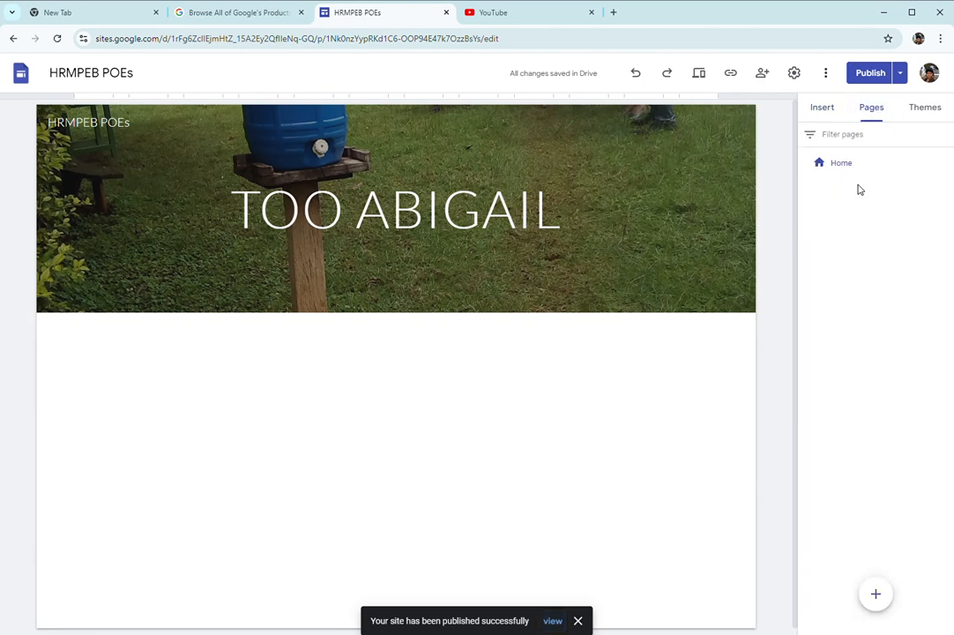
{"action": "left_click", "coordinate": [876, 596]}
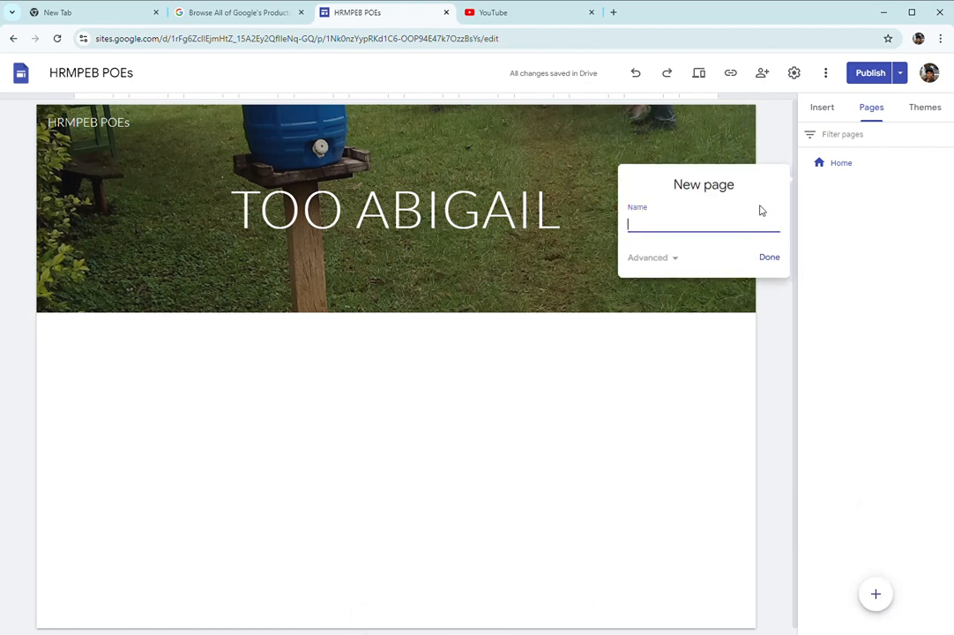
{"action": "type", "text": "about me"}
{"action": "left_click", "coordinate": [772, 260]}
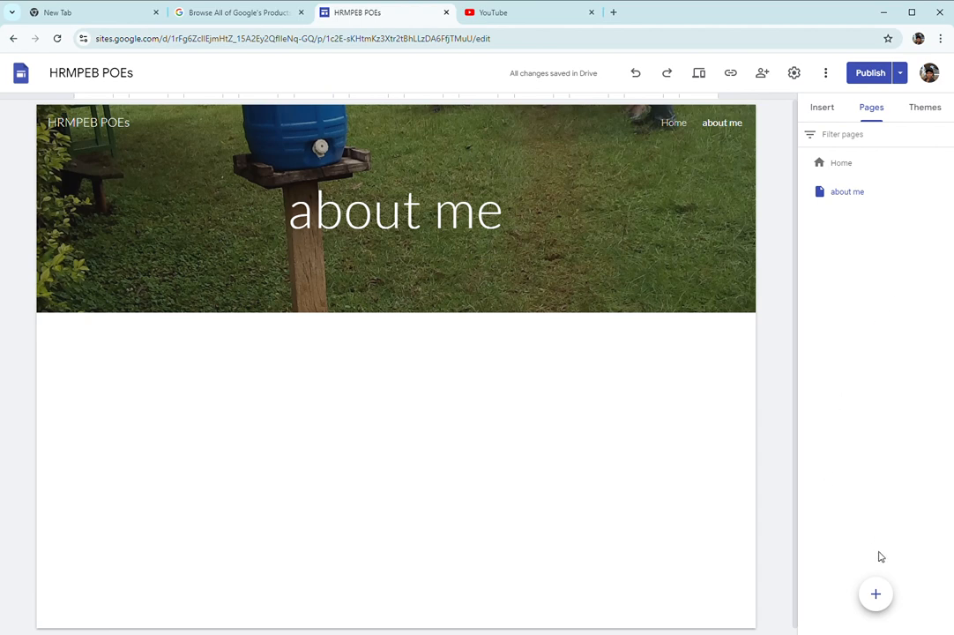
Add another top-level page named "hrml6 1" to the site
{"action": "mouse_move", "coordinate": [878, 597]}
{"action": "left_click", "coordinate": [876, 596]}
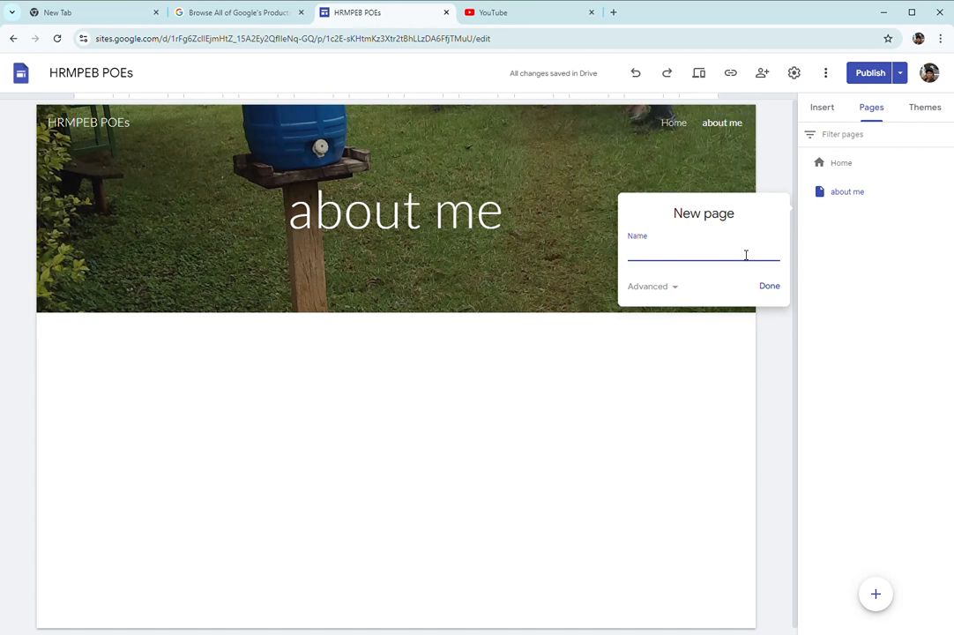
{"action": "type", "text": "hrml6 1"}
{"action": "left_click", "coordinate": [769, 286]}
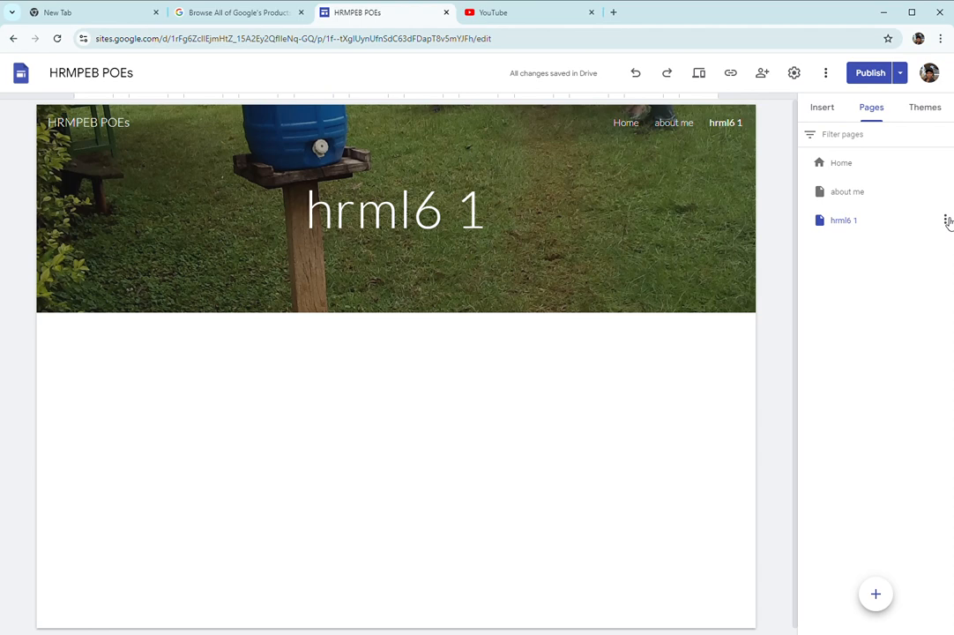
Add a subpage named "module 1" under the "hrml6 1" page
{"action": "left_click", "coordinate": [947, 220]}
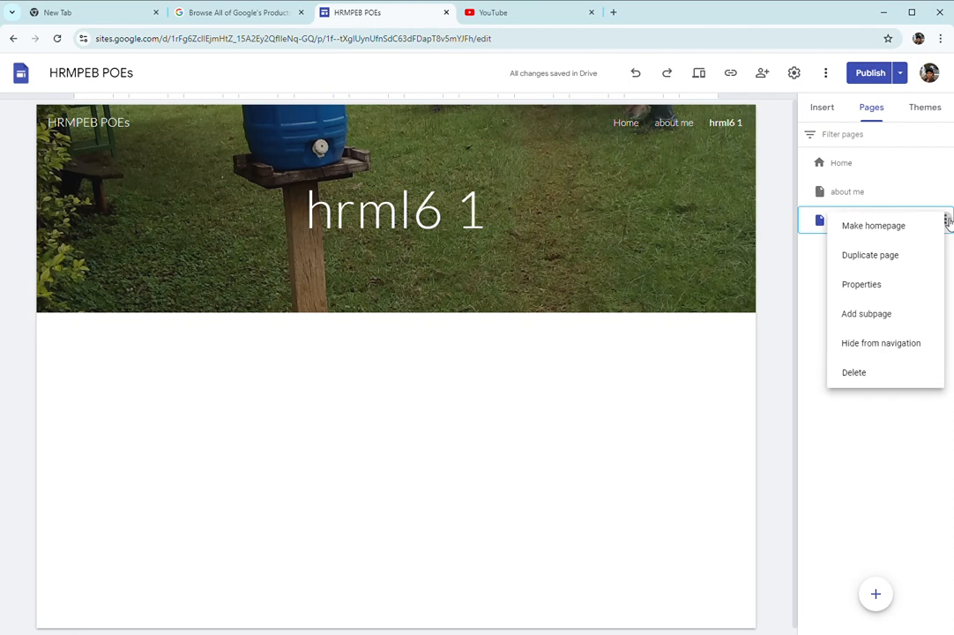
{"action": "left_click", "coordinate": [901, 316]}
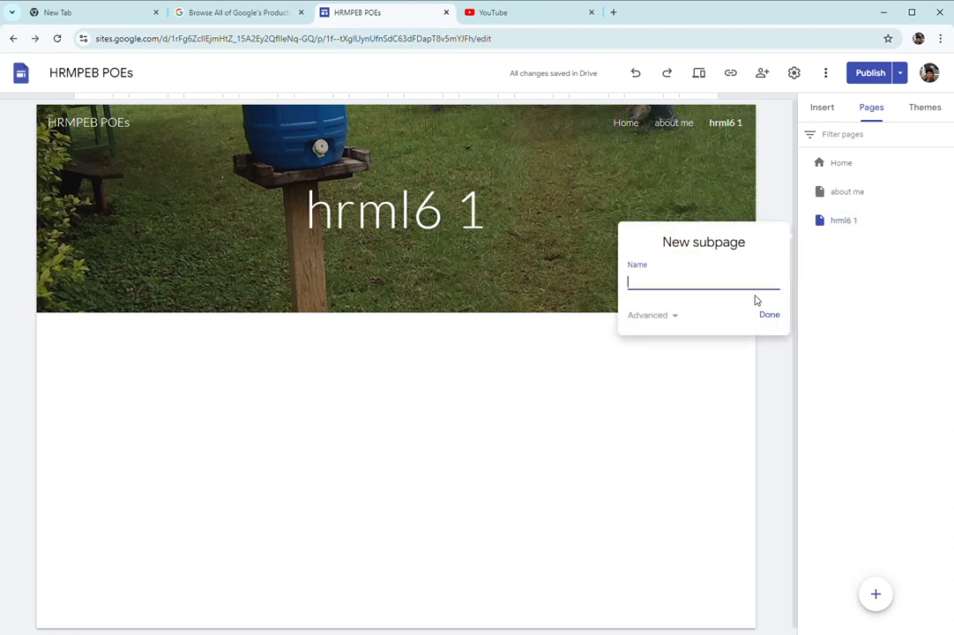
{"action": "type", "text": "module 1"}
{"action": "left_click", "coordinate": [770, 316]}
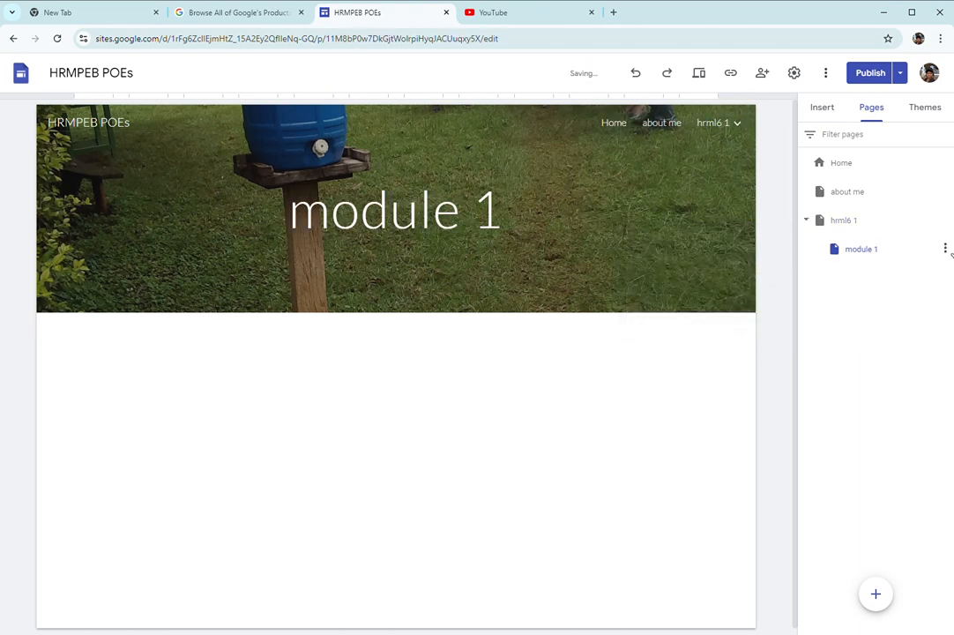
Add a second subpage named "module 2" under the "hrml6 1" page
{"action": "left_click", "coordinate": [947, 221]}
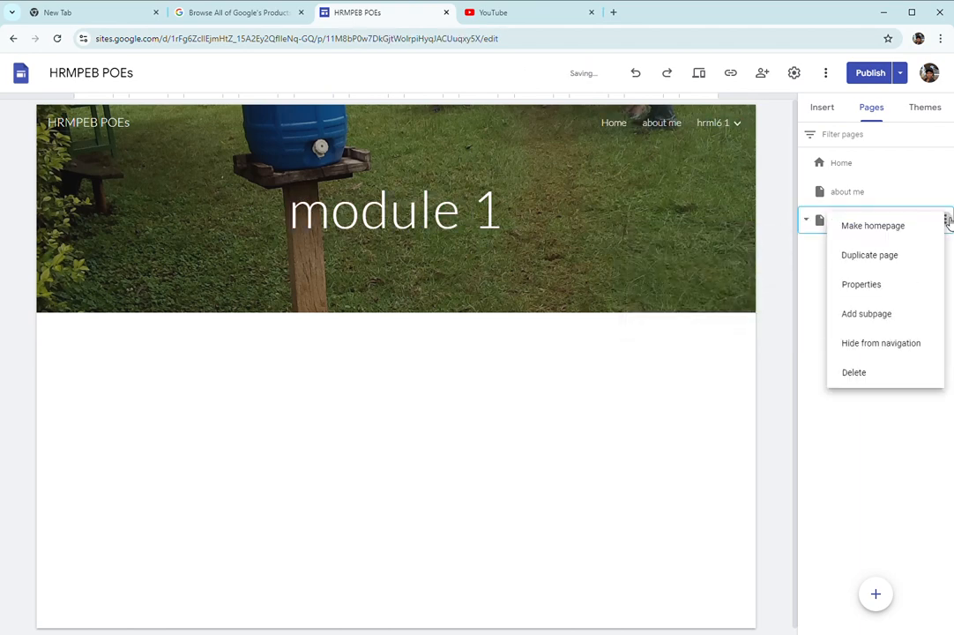
{"action": "left_click", "coordinate": [918, 313]}
{"action": "type", "text": "mo"}
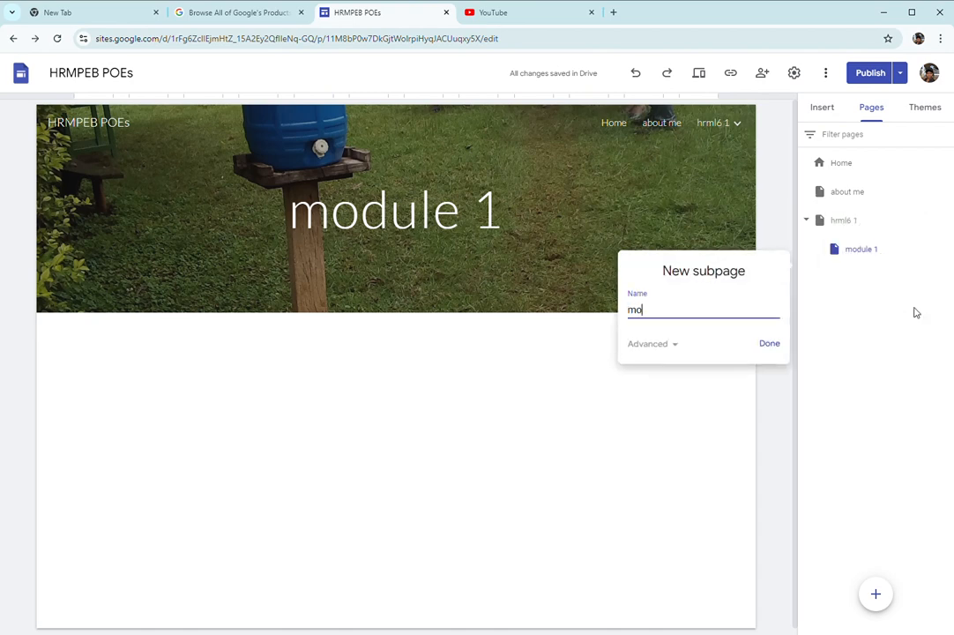
{"action": "type", "text": "dule 2"}
{"action": "left_click", "coordinate": [773, 345]}
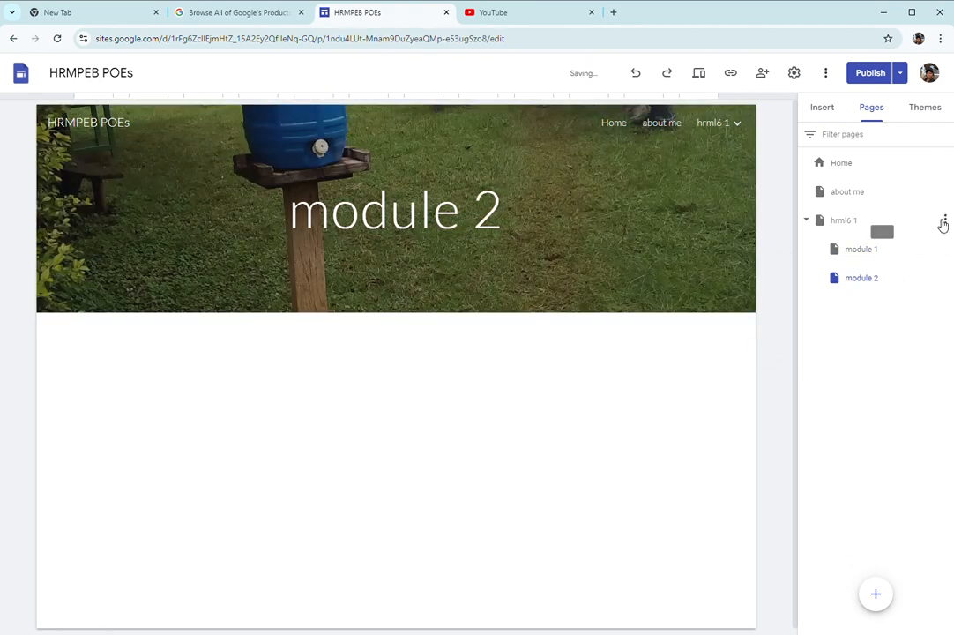
Add a third subpage named "module 3" under the "hrml6 1" page
{"action": "left_click", "coordinate": [945, 219]}
{"action": "left_click", "coordinate": [911, 314]}
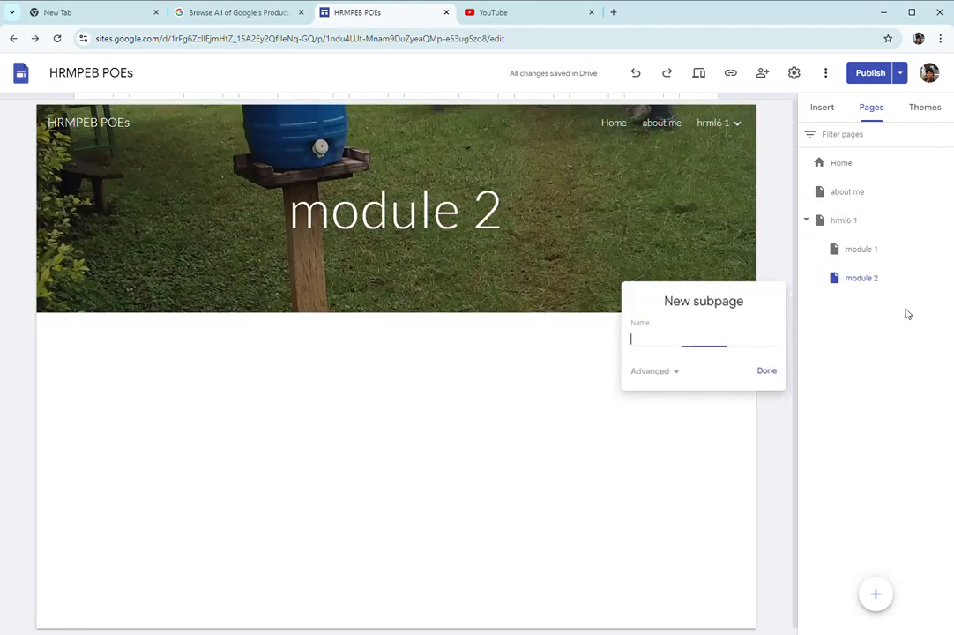
{"action": "type", "text": "modul"}
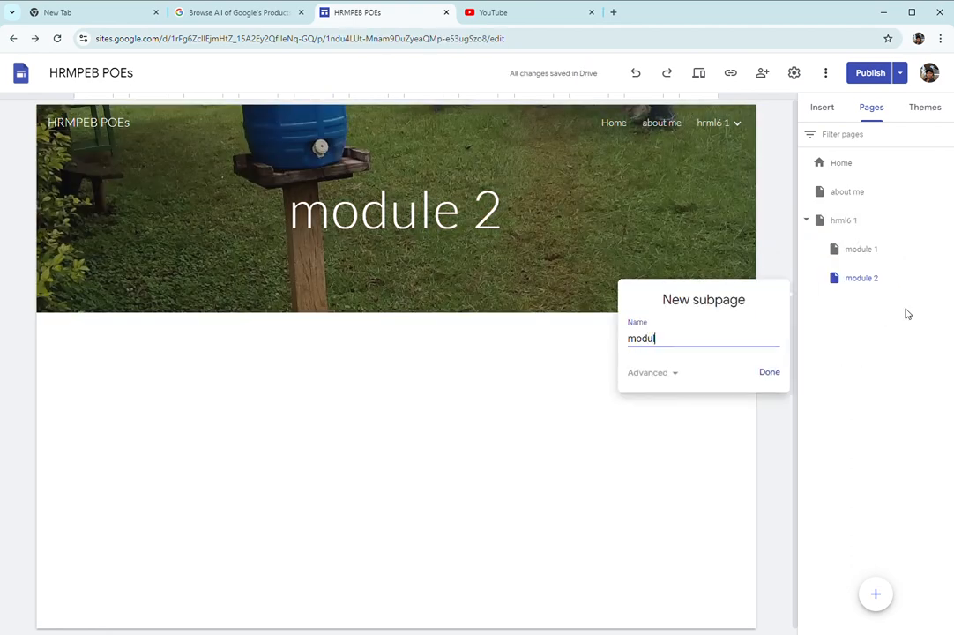
{"action": "type", "text": "e 3"}
{"action": "left_click", "coordinate": [771, 373]}
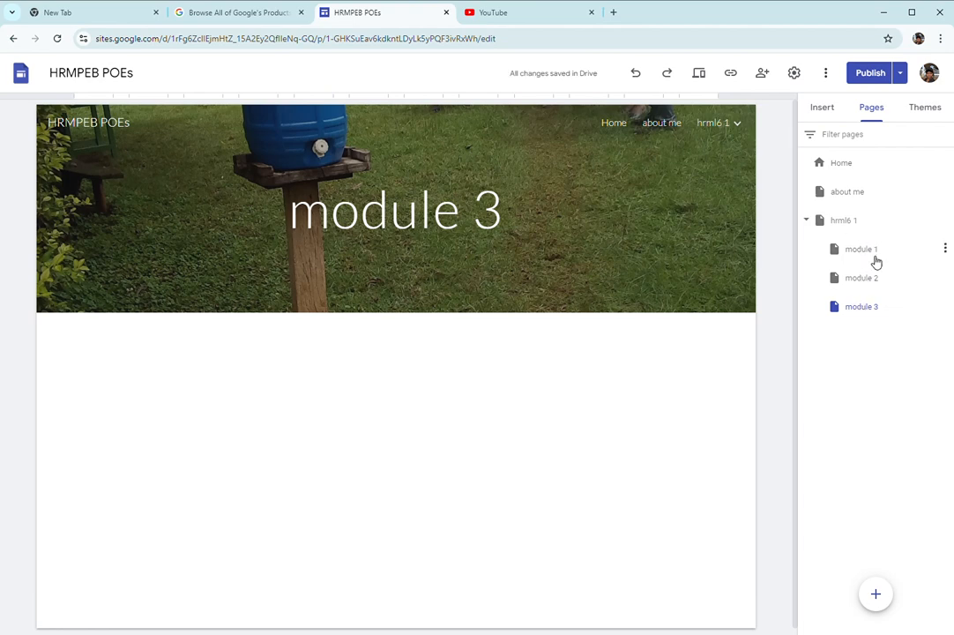
Add a subpage named "training and development" under the "module 1" page
{"action": "left_click", "coordinate": [946, 250]}
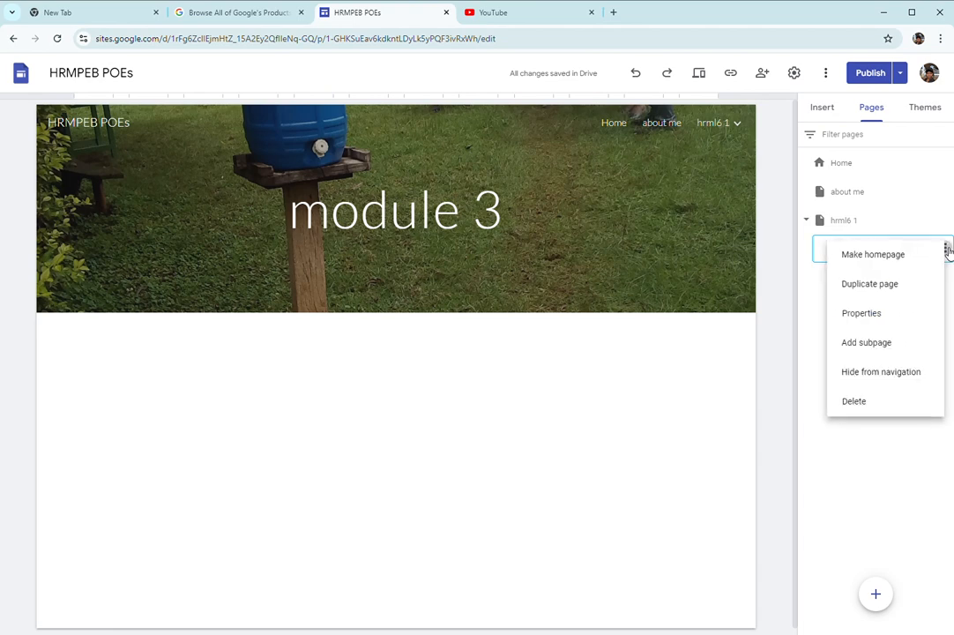
{"action": "left_click", "coordinate": [918, 340]}
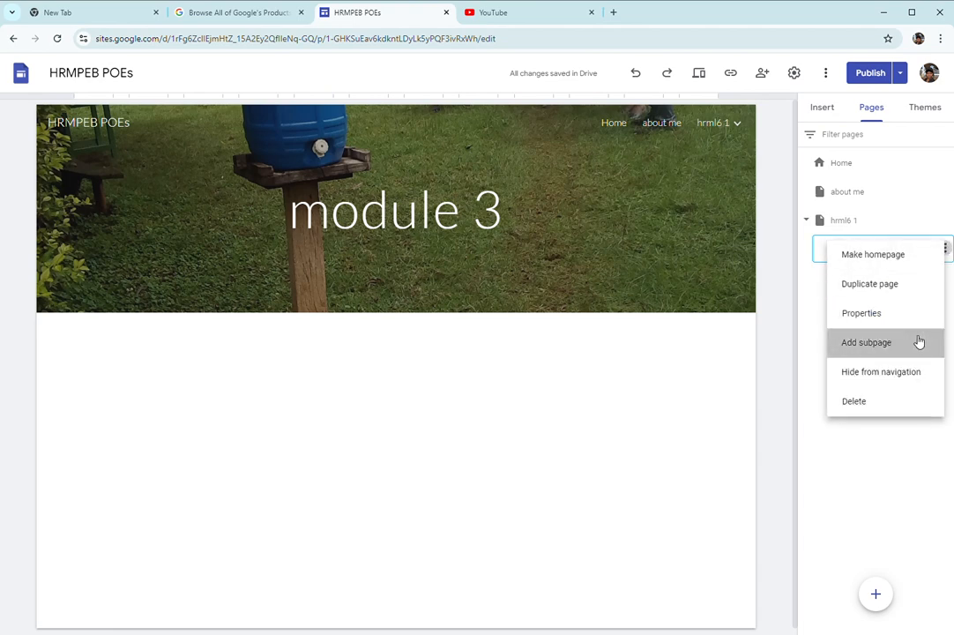
{"action": "type", "text": "tr"}
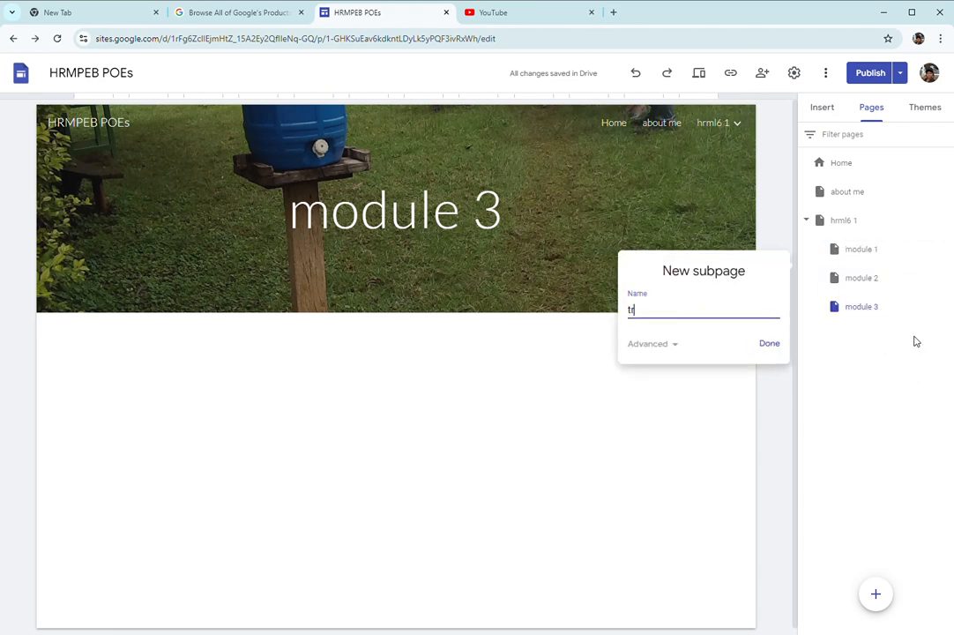
{"action": "type", "text": "aining and development"}
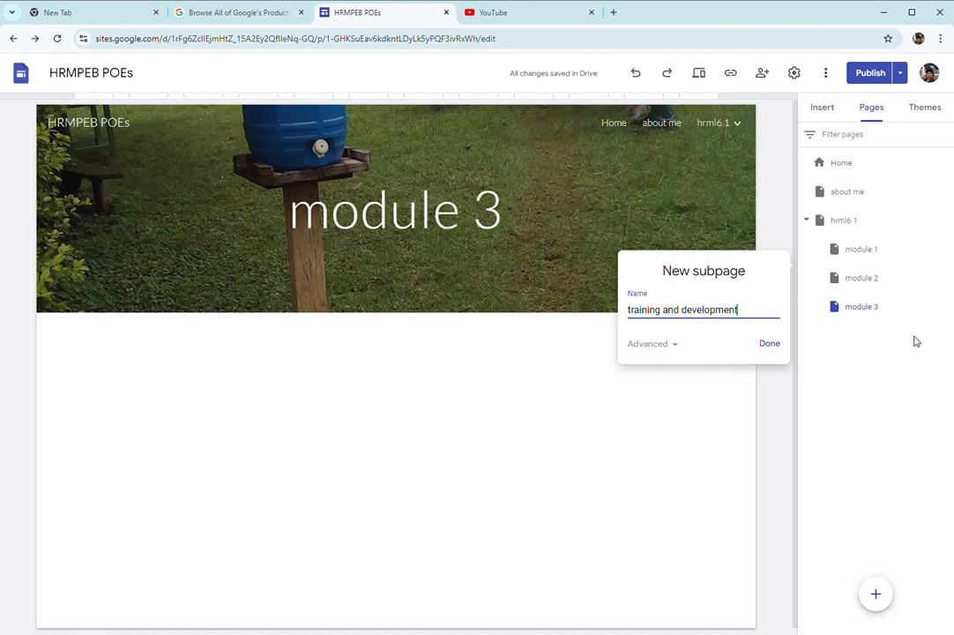
{"action": "left_click", "coordinate": [769, 343]}
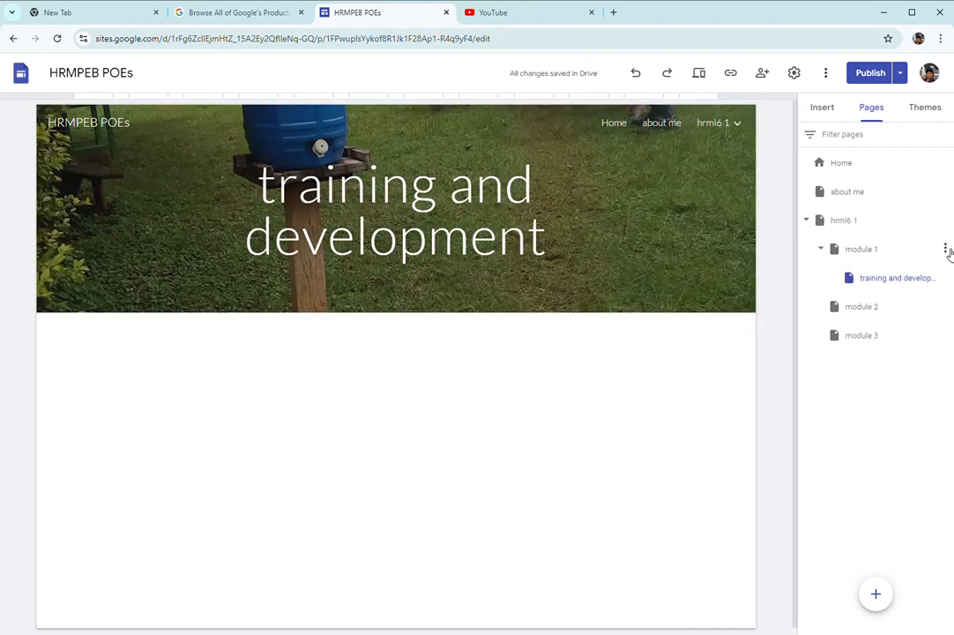
Add a second subpage named "employee resourcing" under the "module 1" page
{"action": "left_click", "coordinate": [946, 249]}
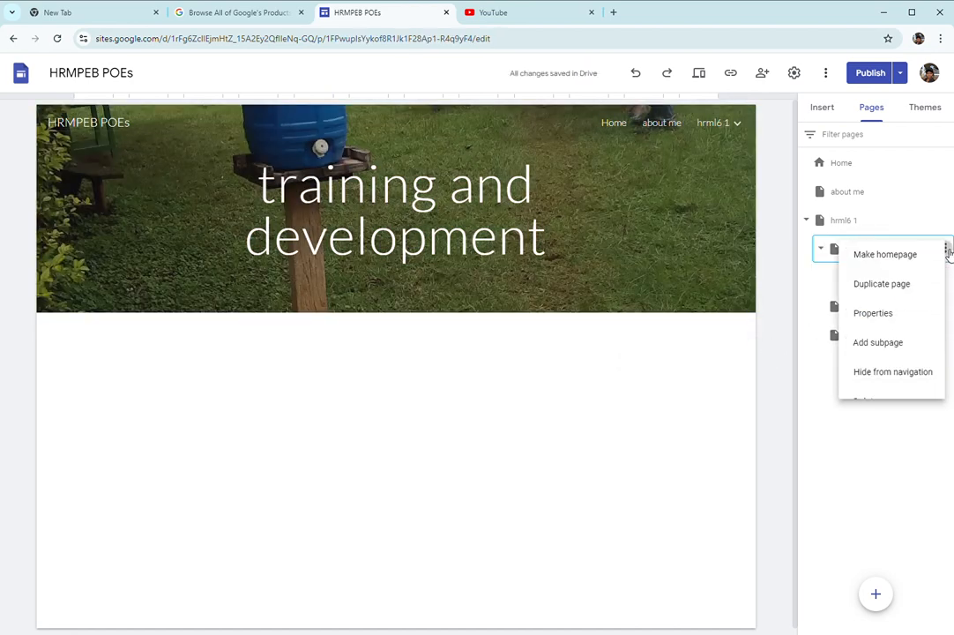
{"action": "left_click", "coordinate": [922, 343]}
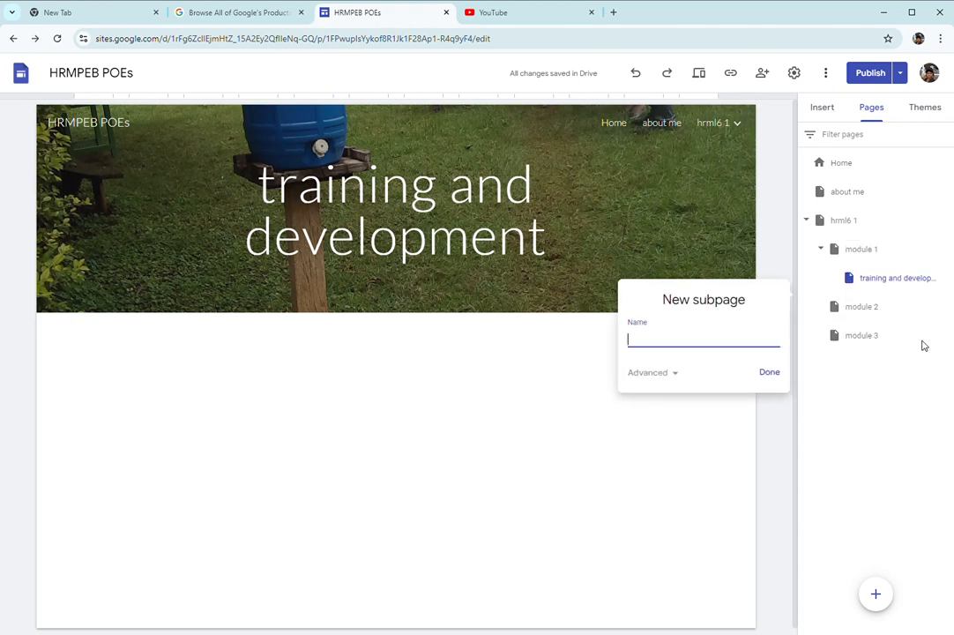
{"action": "type", "text": "employee resour"}
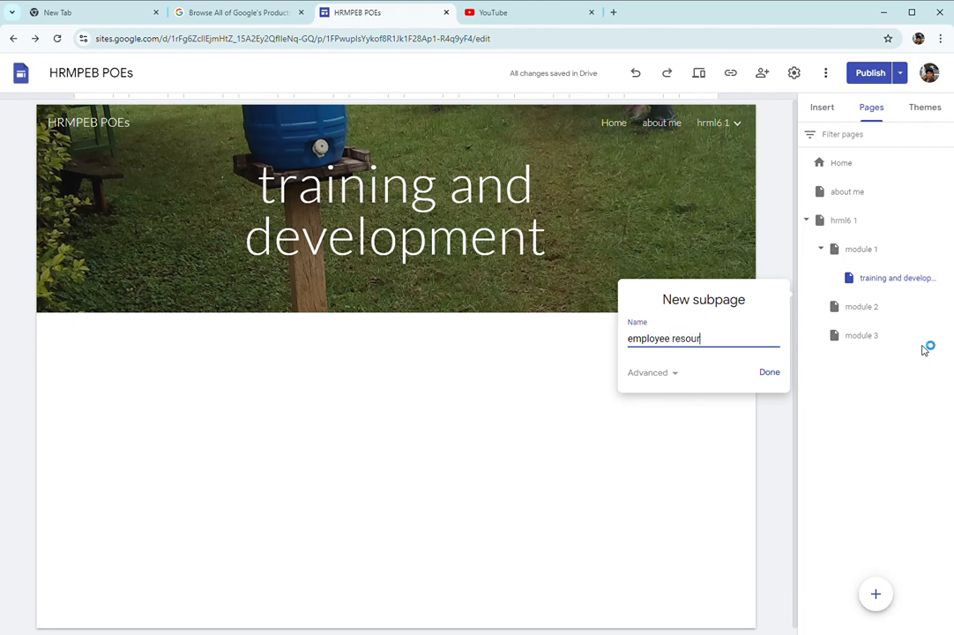
{"action": "type", "text": "cing"}
{"action": "left_click", "coordinate": [770, 375]}
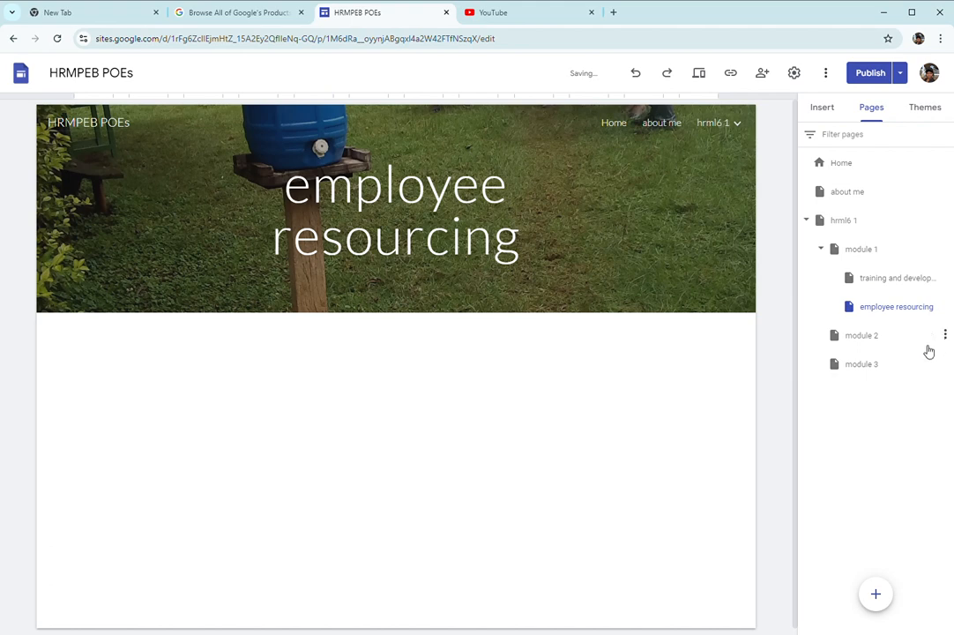
Add a subpage named "performance management" under the "module 2" page
{"action": "left_click", "coordinate": [946, 335]}
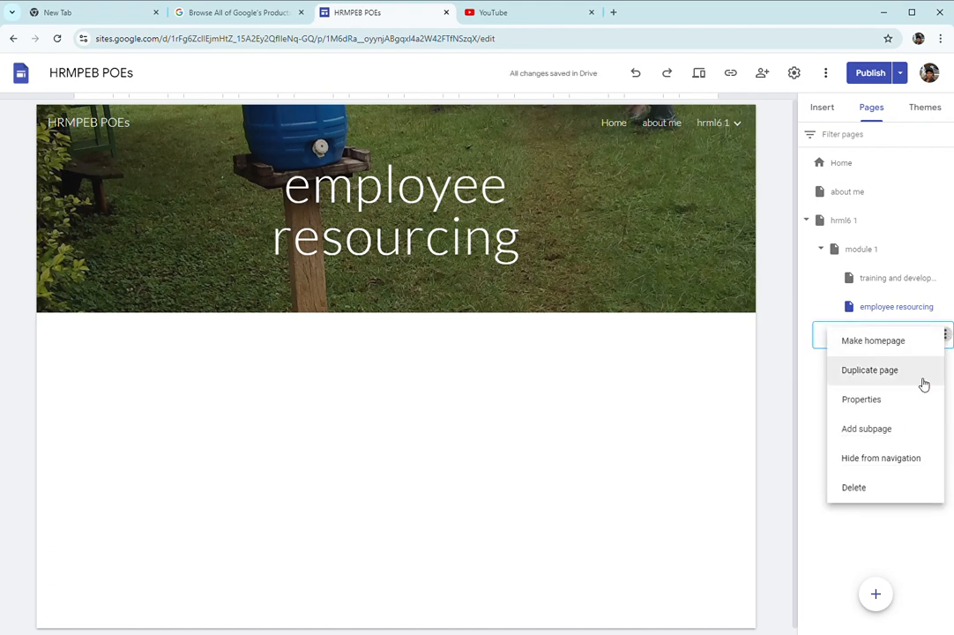
{"action": "left_click", "coordinate": [912, 428]}
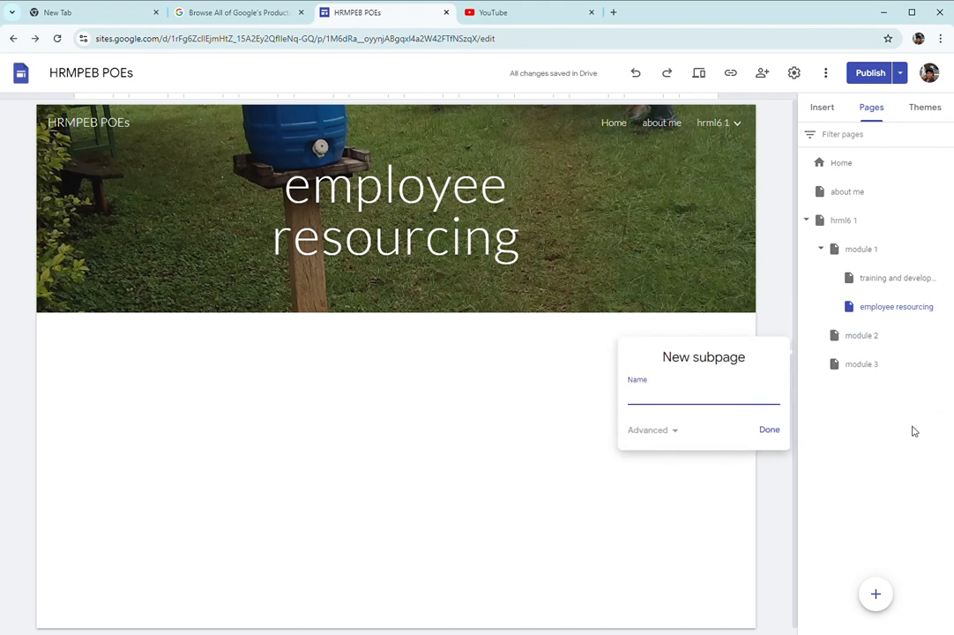
{"action": "type", "text": "performance manag"}
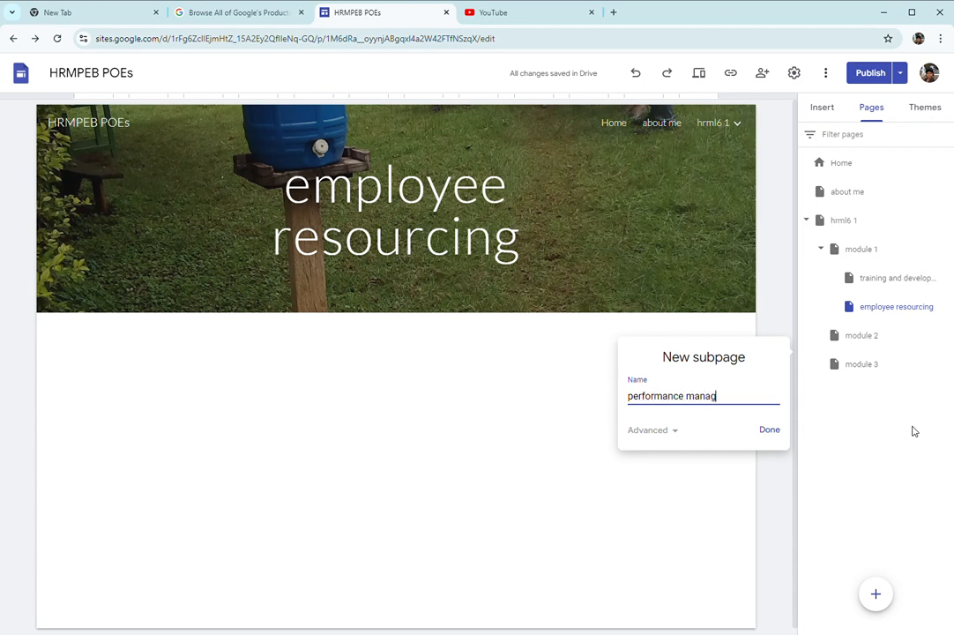
{"action": "type", "text": "ement"}
{"action": "left_click", "coordinate": [776, 433]}
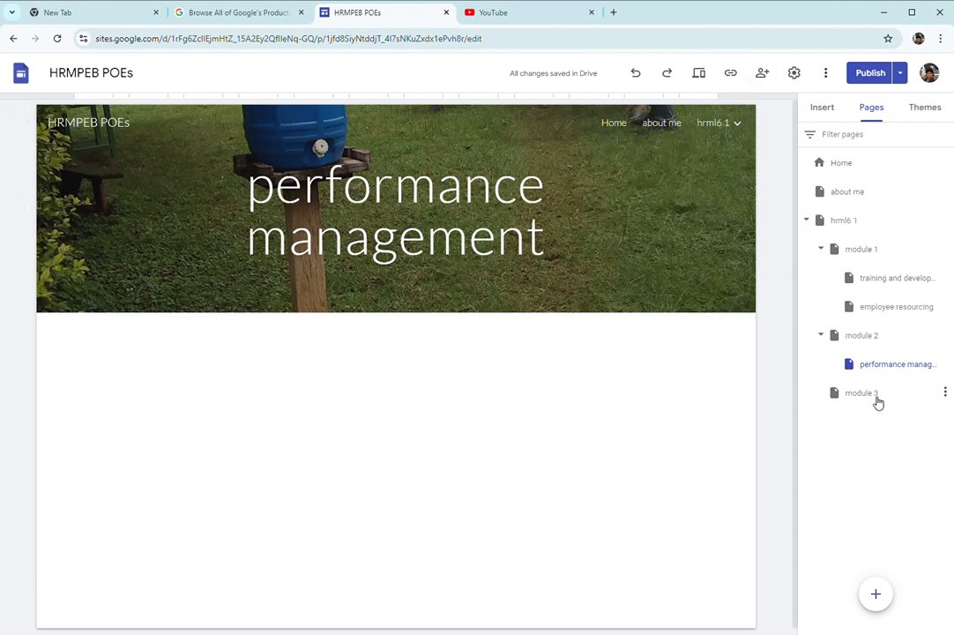
Open the "training and development" subpage under "module 1" for editing
{"action": "left_click", "coordinate": [852, 222]}
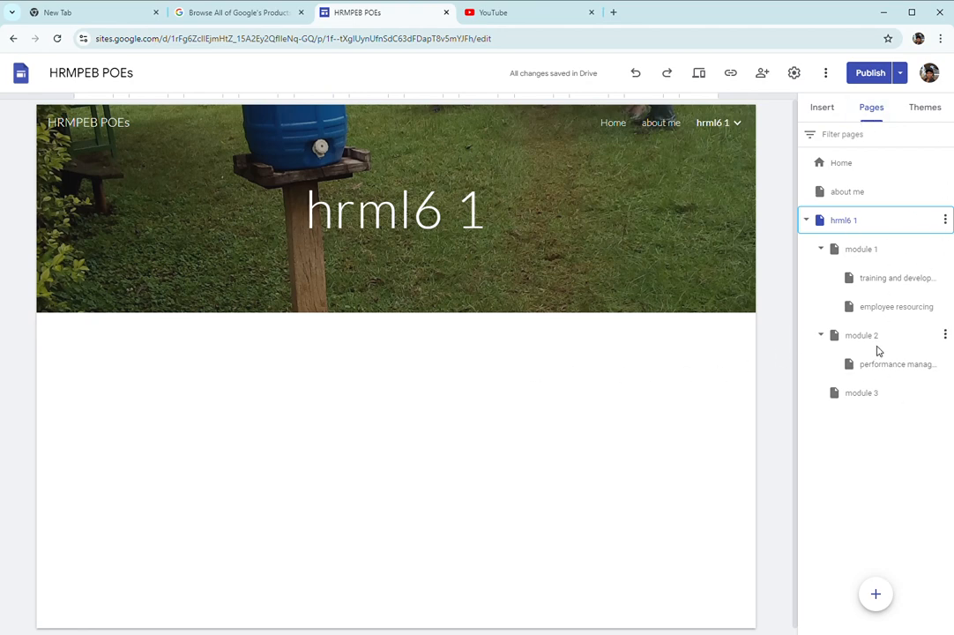
{"action": "double_click", "coordinate": [910, 285]}
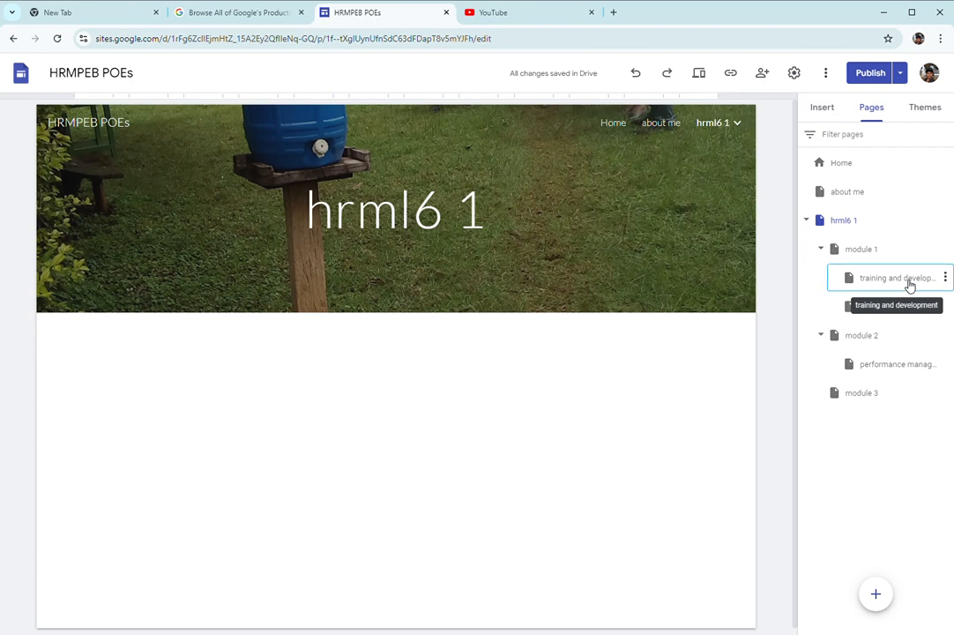
{"action": "left_click", "coordinate": [905, 272]}
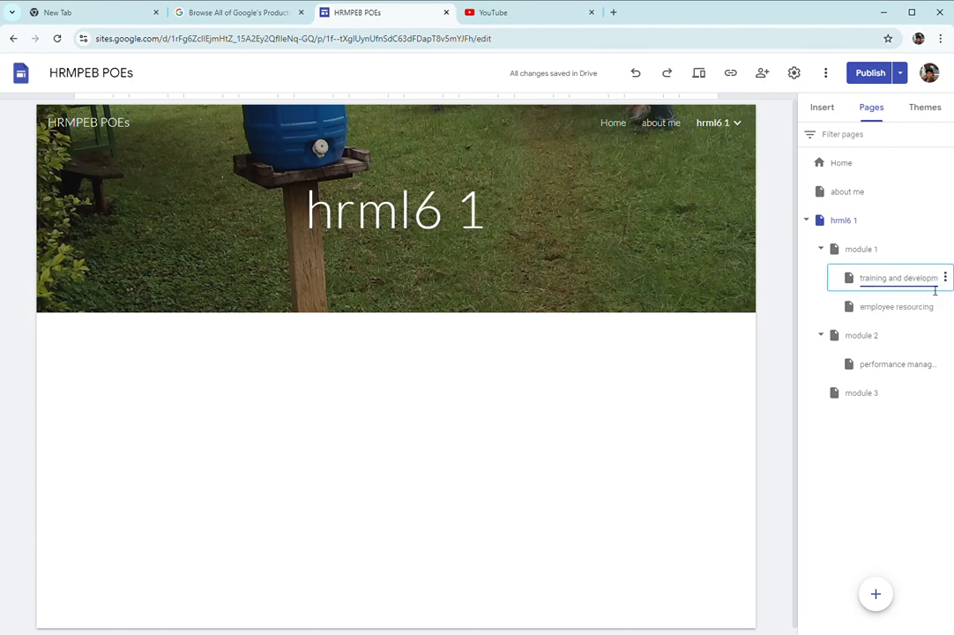
{"action": "left_click", "coordinate": [882, 251]}
{"action": "left_click", "coordinate": [877, 278]}
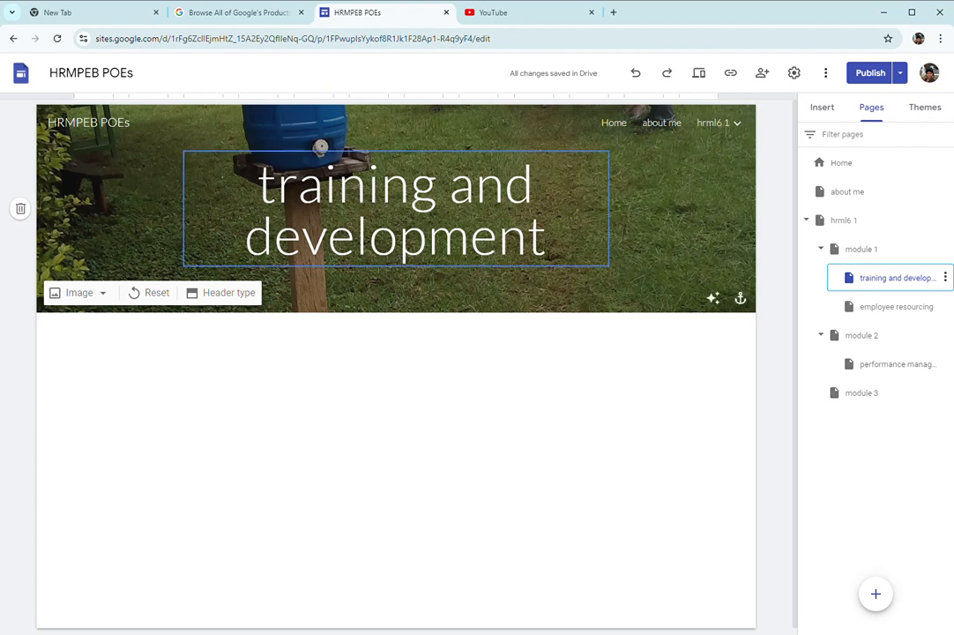
Add a text box reading "schemes of work" just below the header of the "training and development" page
{"action": "double_click", "coordinate": [112, 339]}
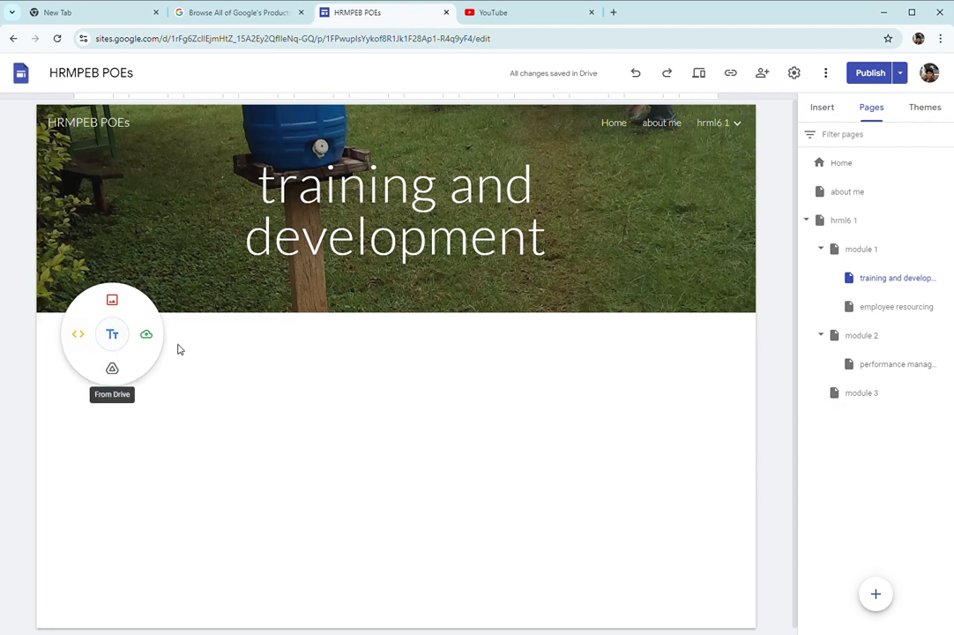
{"action": "left_click", "coordinate": [117, 340]}
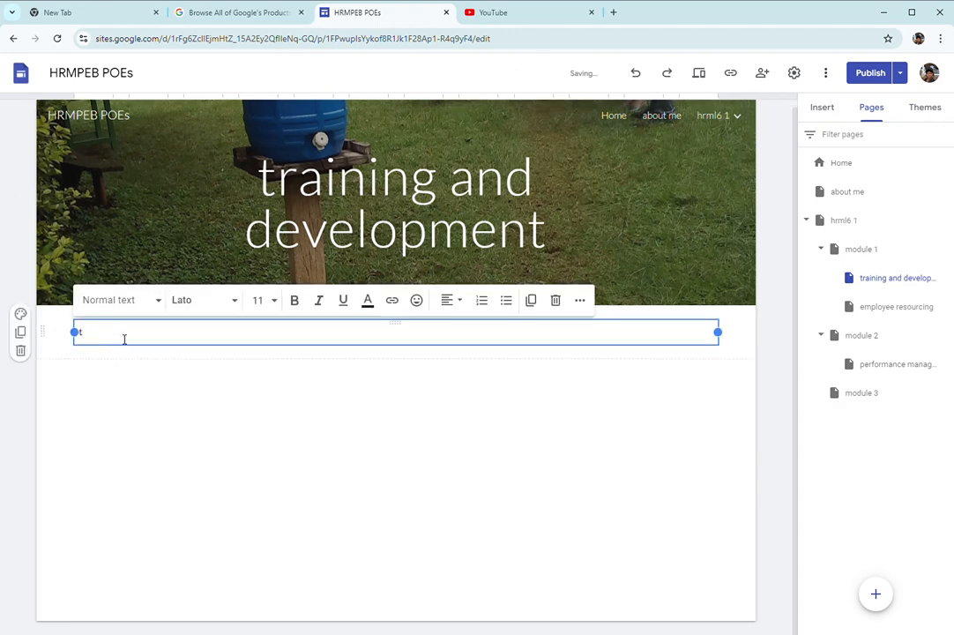
{"action": "type", "text": "schemes of work"}
{"action": "left_click", "coordinate": [137, 414]}
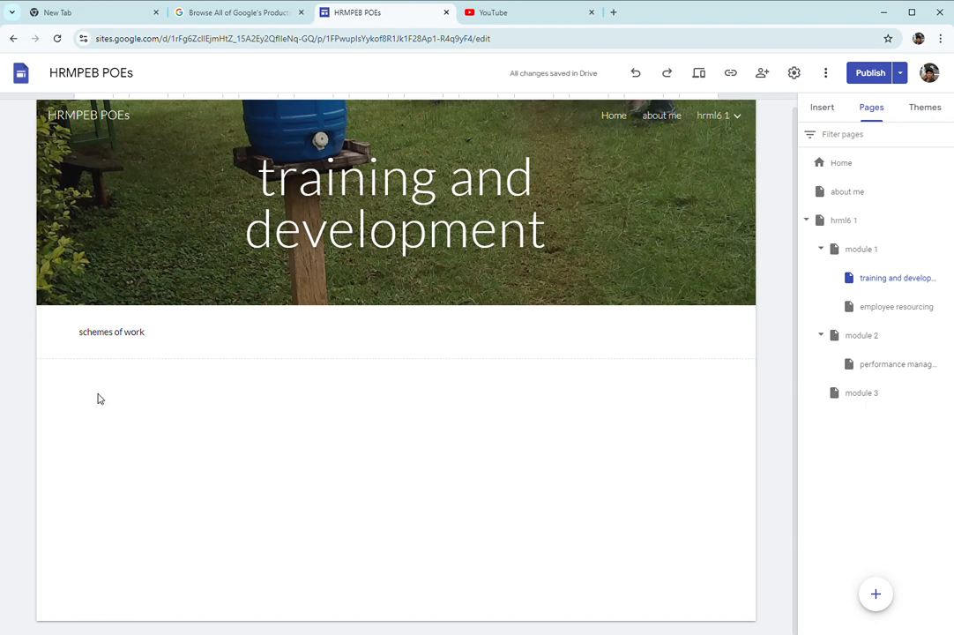
Embed the Training and Development document from the Drive folder HRML6 23S 24J > Schemes of work below the "schemes of work" text
{"action": "double_click", "coordinate": [99, 400]}
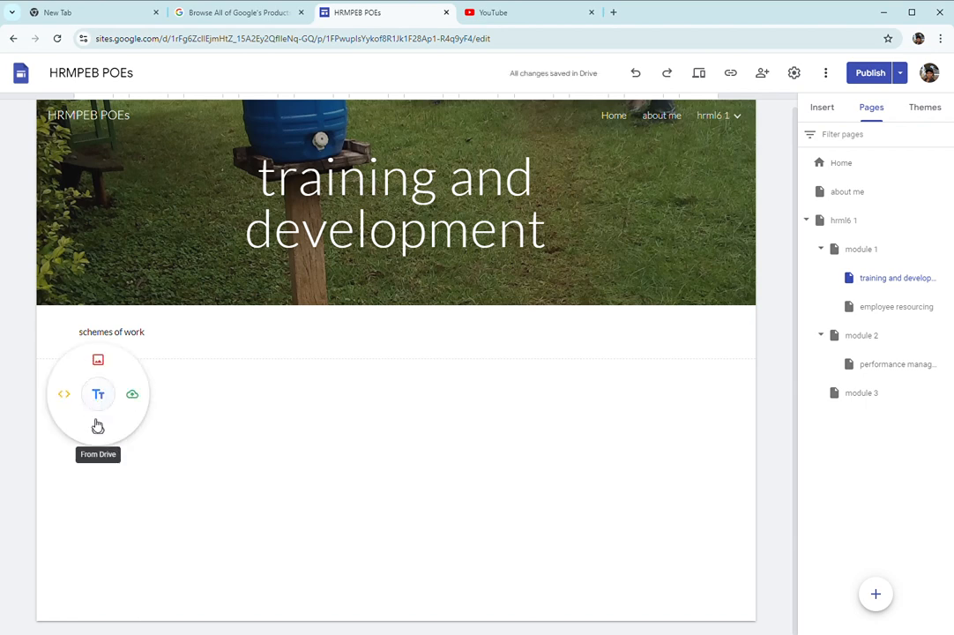
{"action": "left_click", "coordinate": [97, 427]}
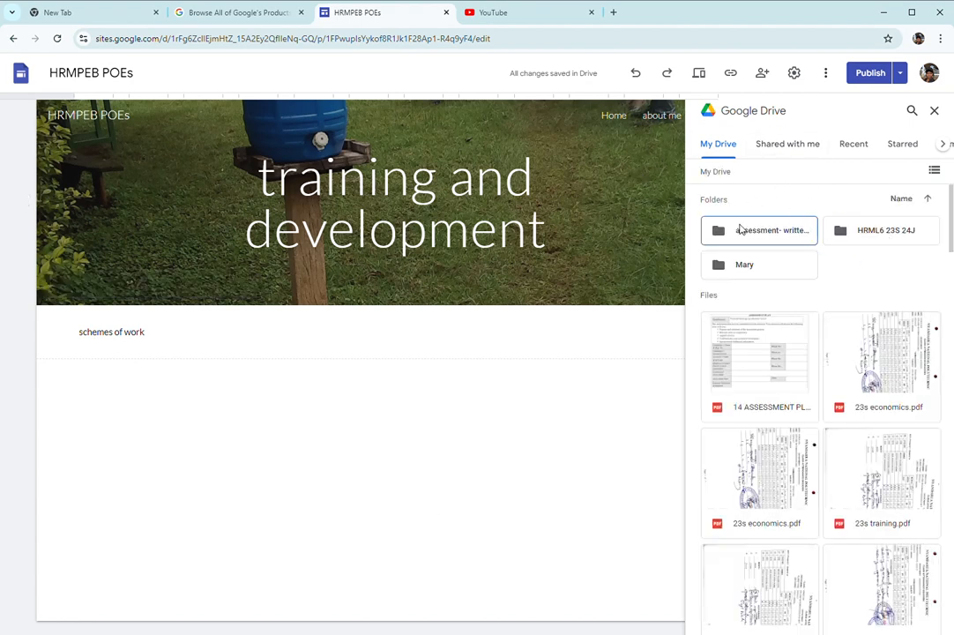
{"action": "double_click", "coordinate": [902, 233]}
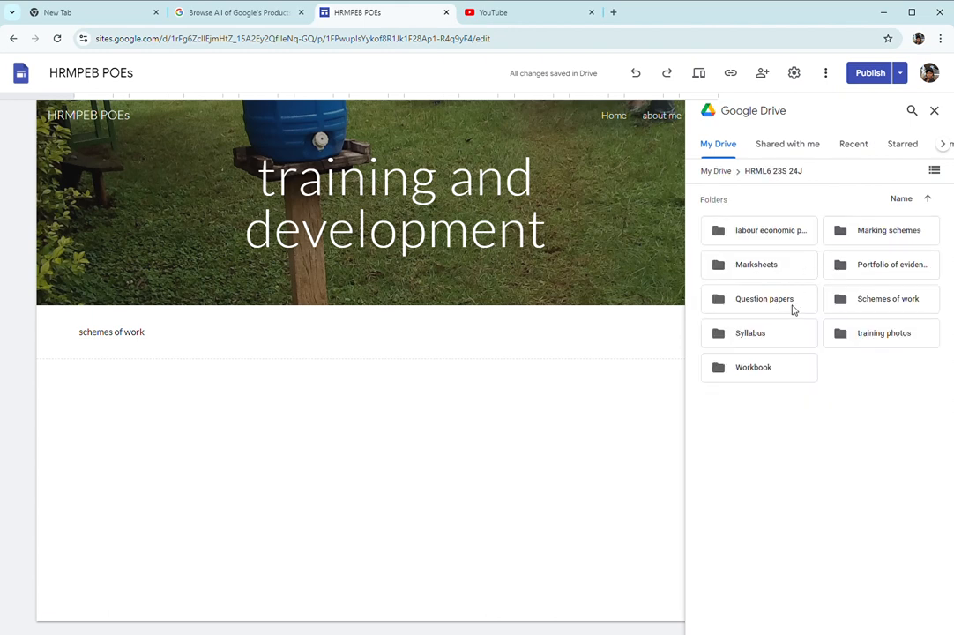
{"action": "double_click", "coordinate": [879, 304]}
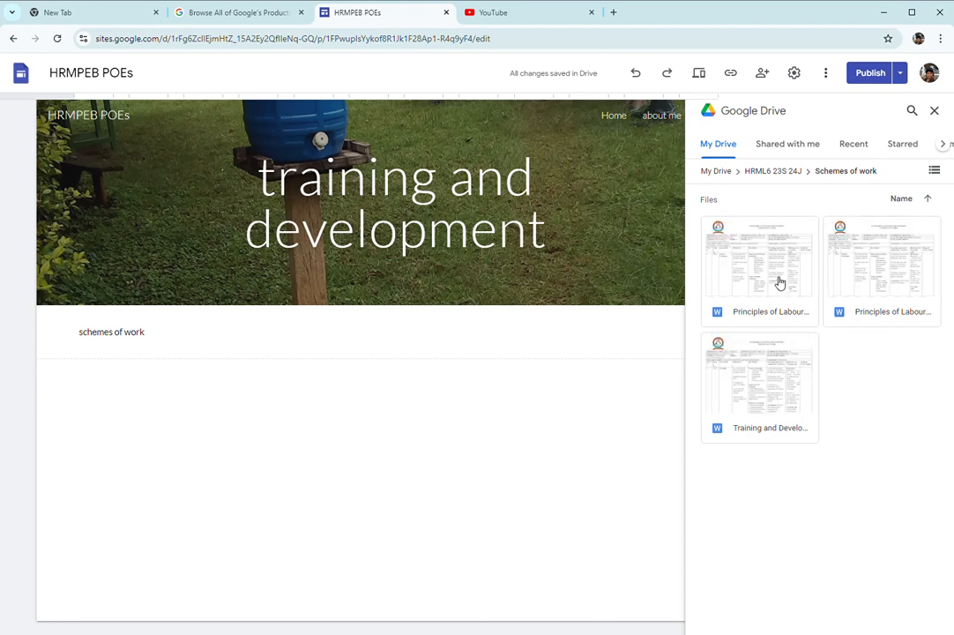
{"action": "left_click", "coordinate": [778, 389]}
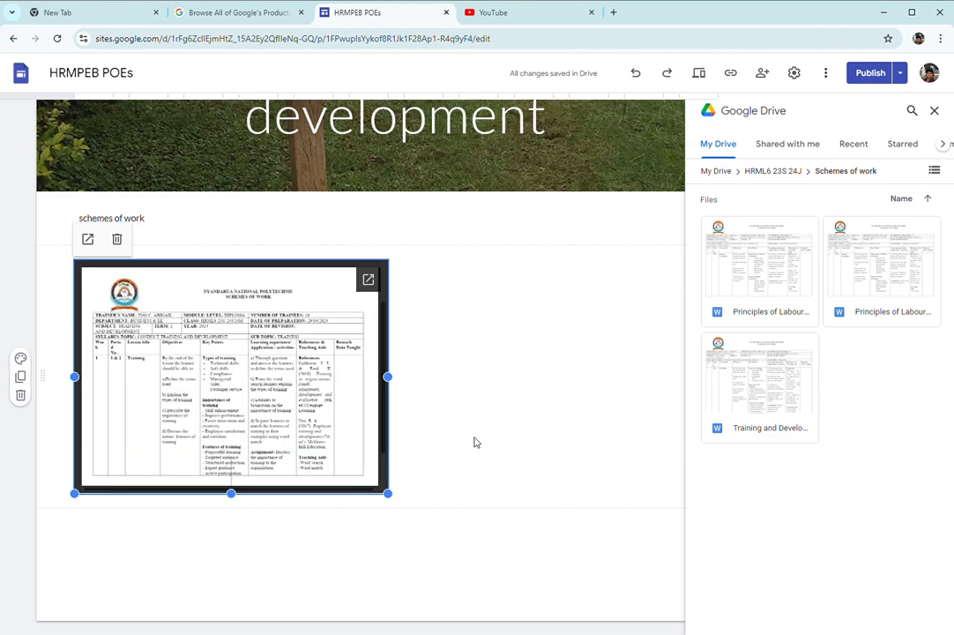
Add a text box reading "photos" below the embedded scheme of work document
{"action": "double_click", "coordinate": [106, 530]}
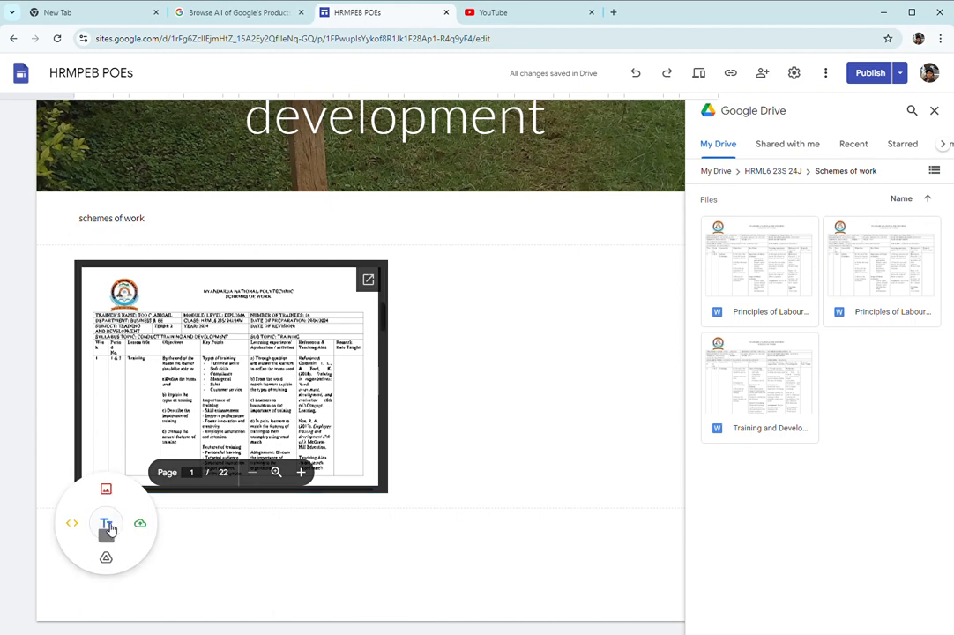
{"action": "left_click", "coordinate": [107, 525]}
{"action": "type", "text": "photos"}
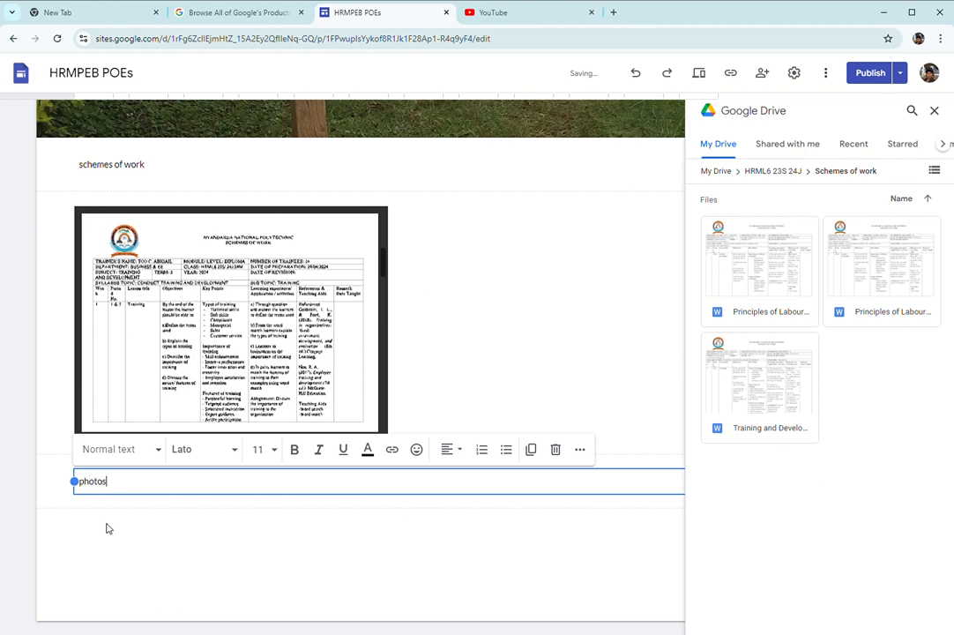
{"action": "left_click", "coordinate": [106, 529]}
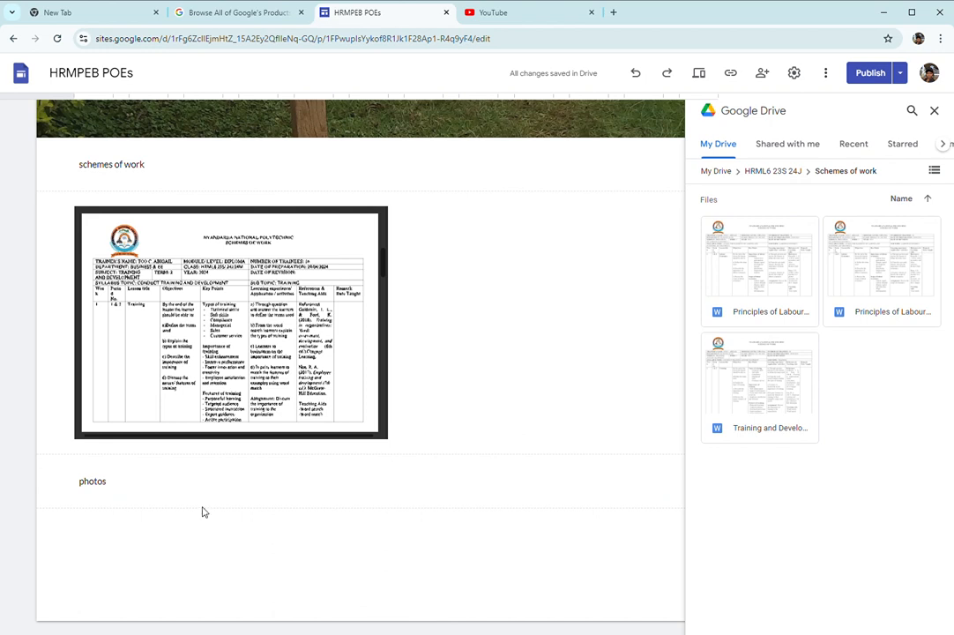
Start an image carousel for the "photos" section and add the recent Drive photo whose name begins IMG_20240723_08364
{"action": "left_click", "coordinate": [935, 111]}
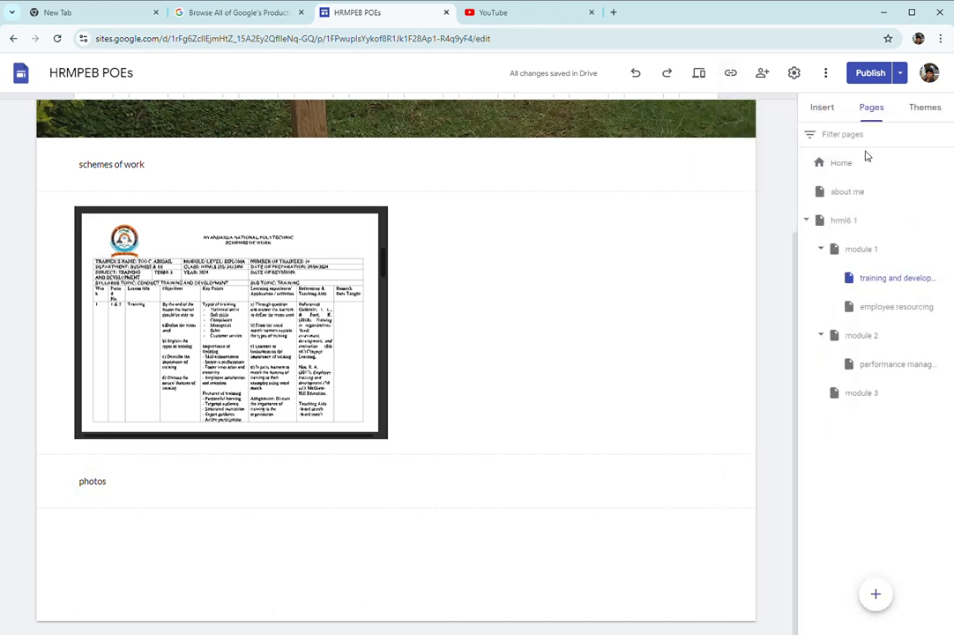
{"action": "left_click", "coordinate": [823, 110]}
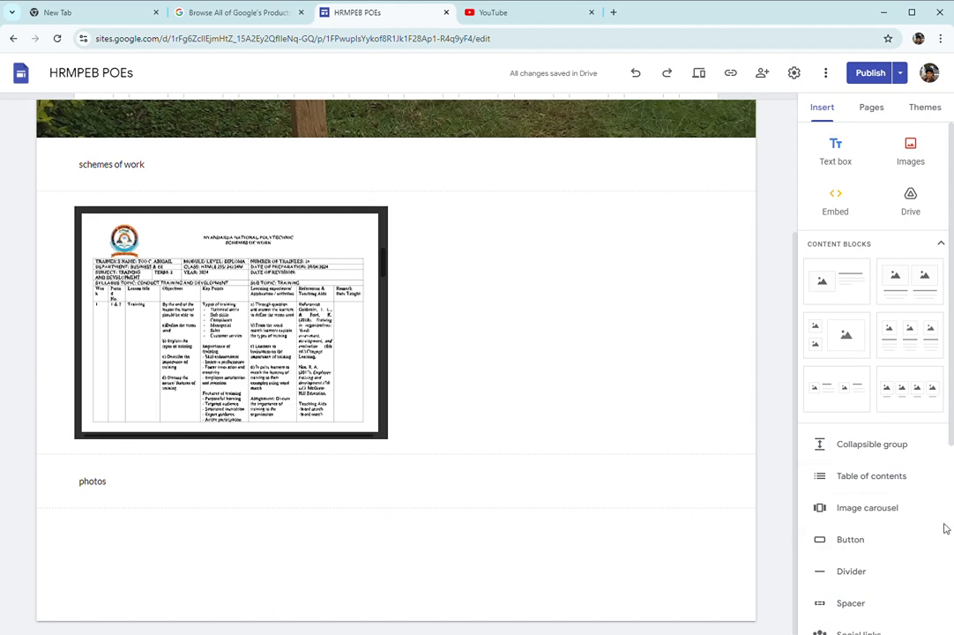
{"action": "left_click", "coordinate": [873, 512]}
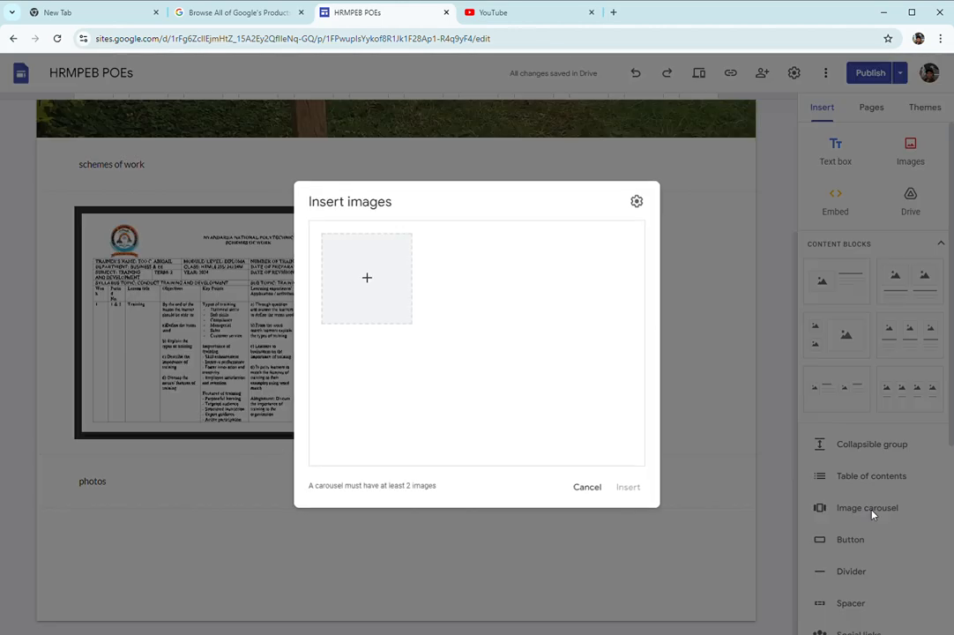
{"action": "left_click", "coordinate": [370, 282]}
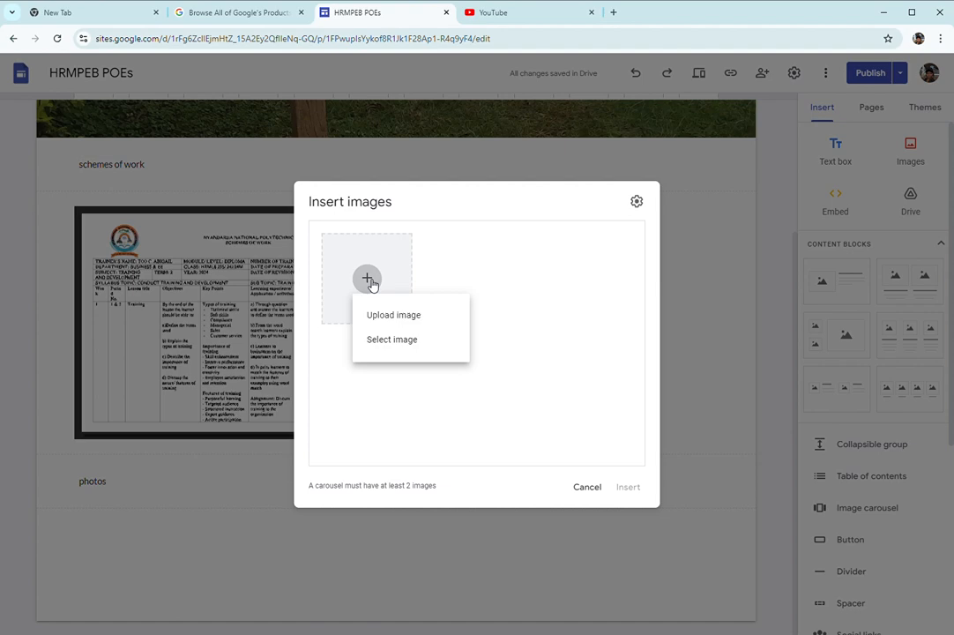
{"action": "left_click", "coordinate": [408, 342]}
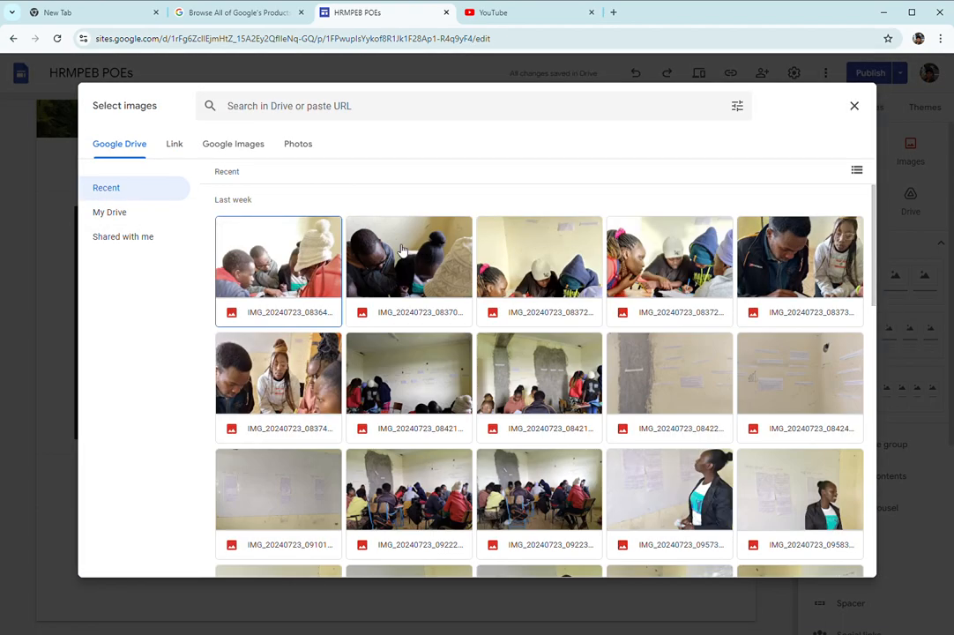
{"action": "left_click", "coordinate": [305, 277]}
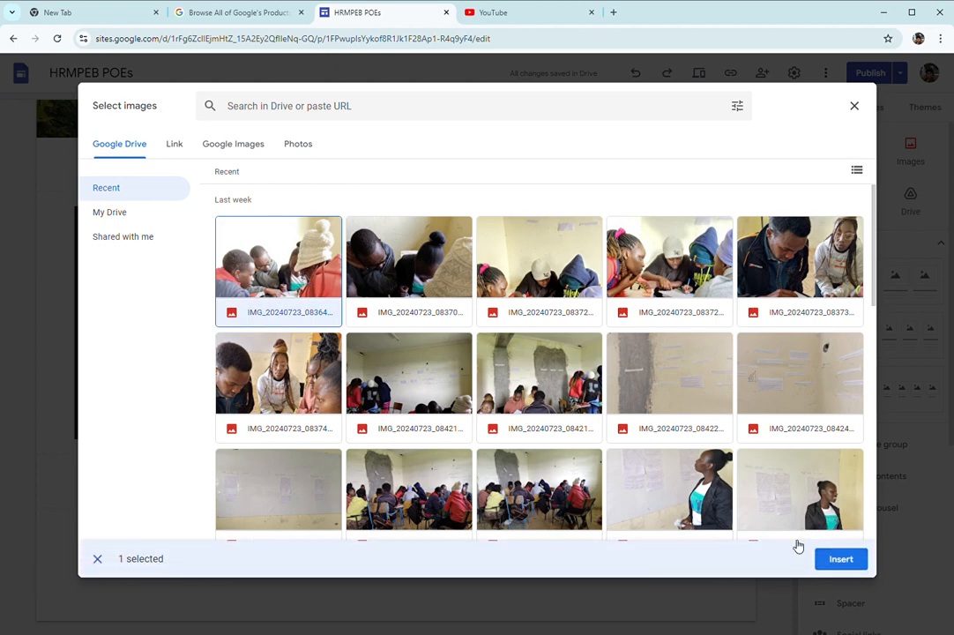
{"action": "left_click", "coordinate": [841, 559]}
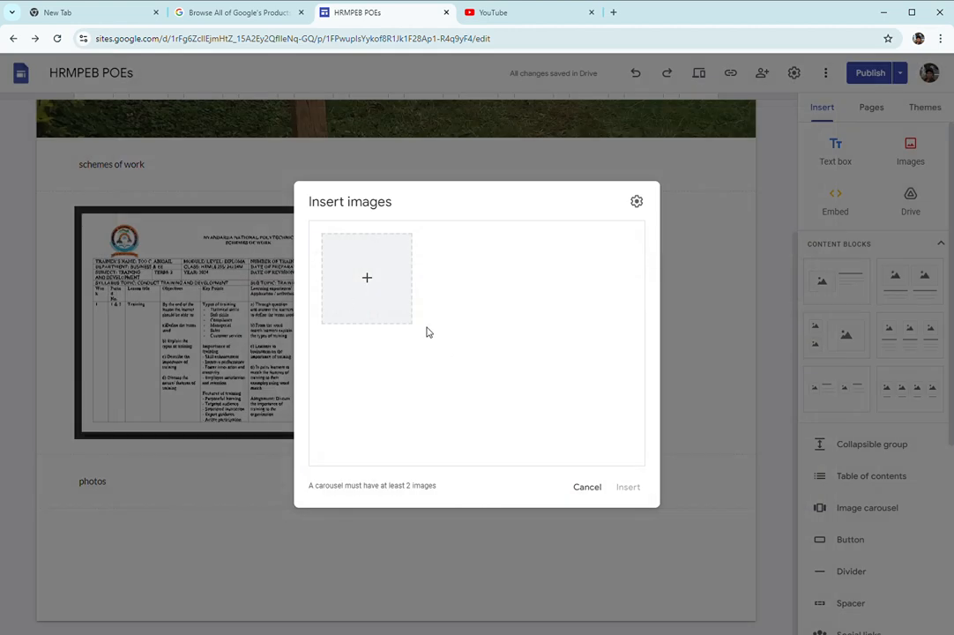
Add the two Drive photos whose names begin IMG_20240723_08421 and insert the carousel below the "photos" text
{"action": "left_click", "coordinate": [367, 279]}
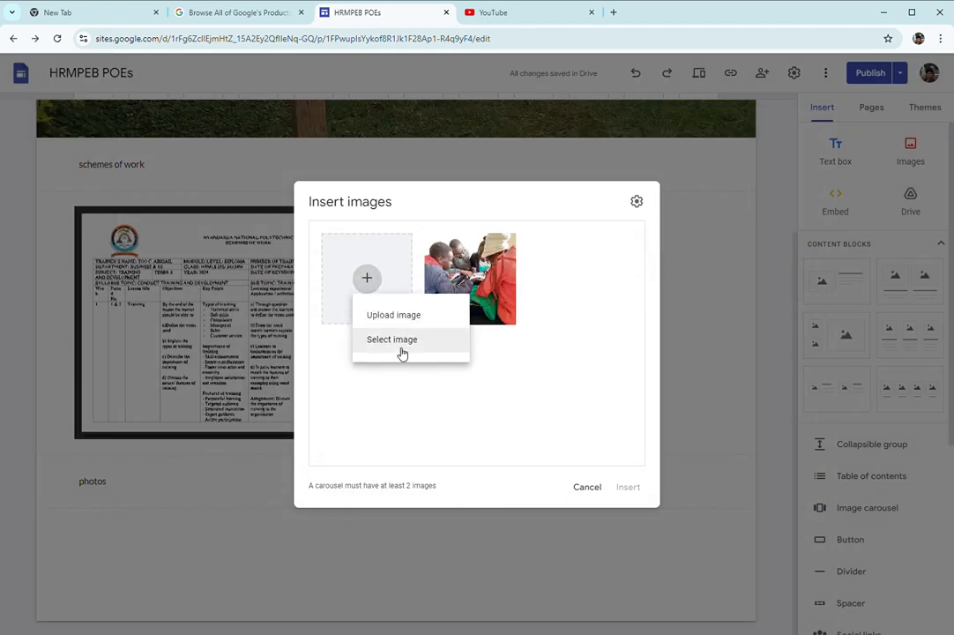
{"action": "left_click", "coordinate": [402, 352]}
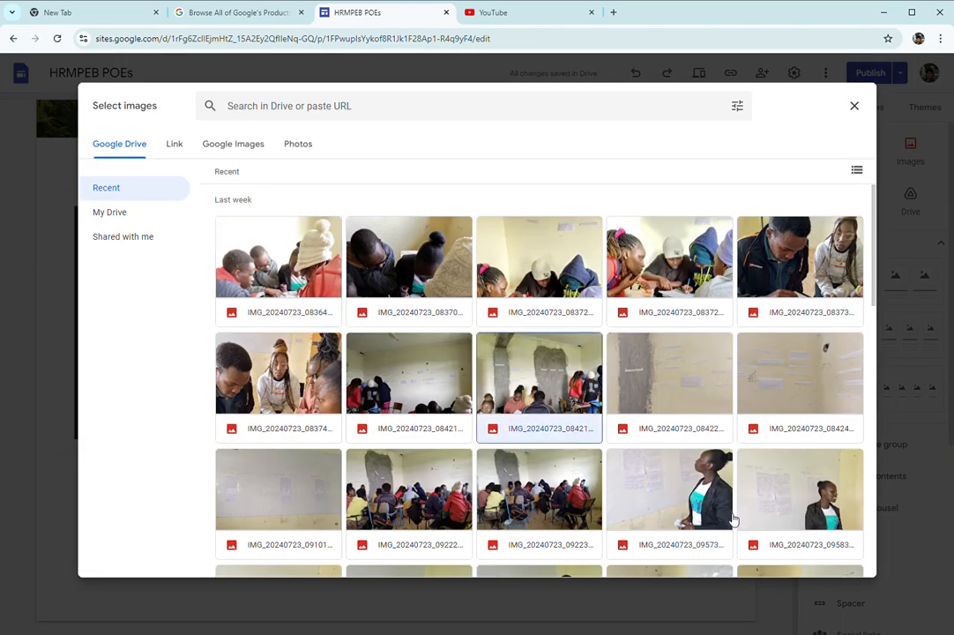
{"action": "left_click", "coordinate": [832, 561]}
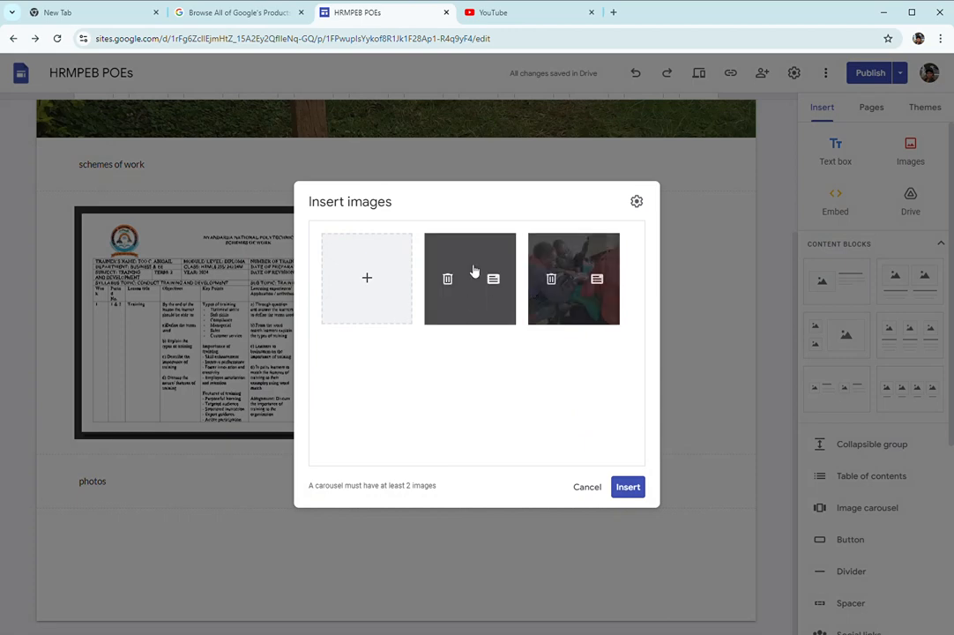
{"action": "left_click", "coordinate": [366, 278]}
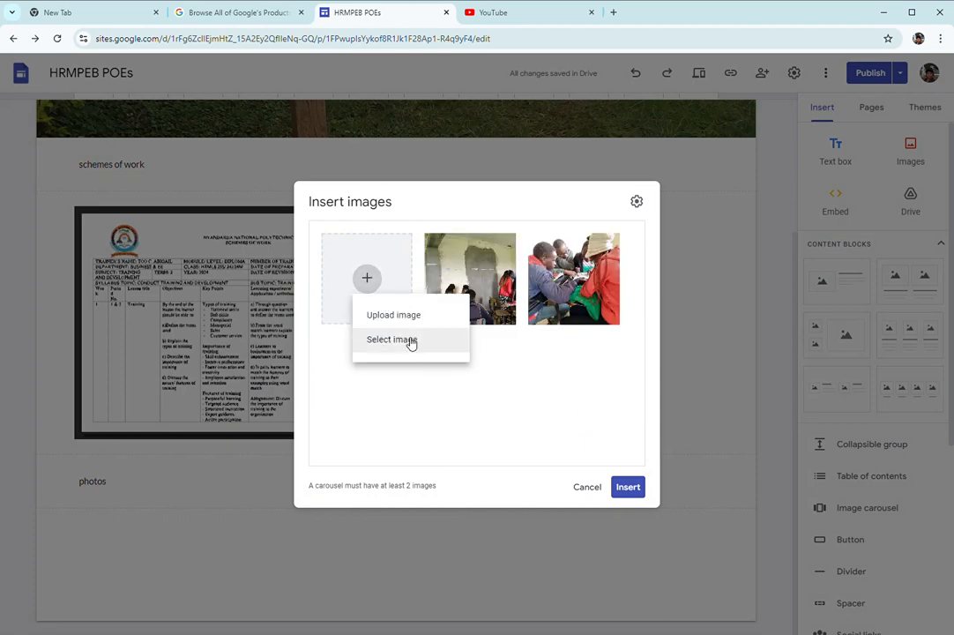
{"action": "left_click", "coordinate": [392, 340]}
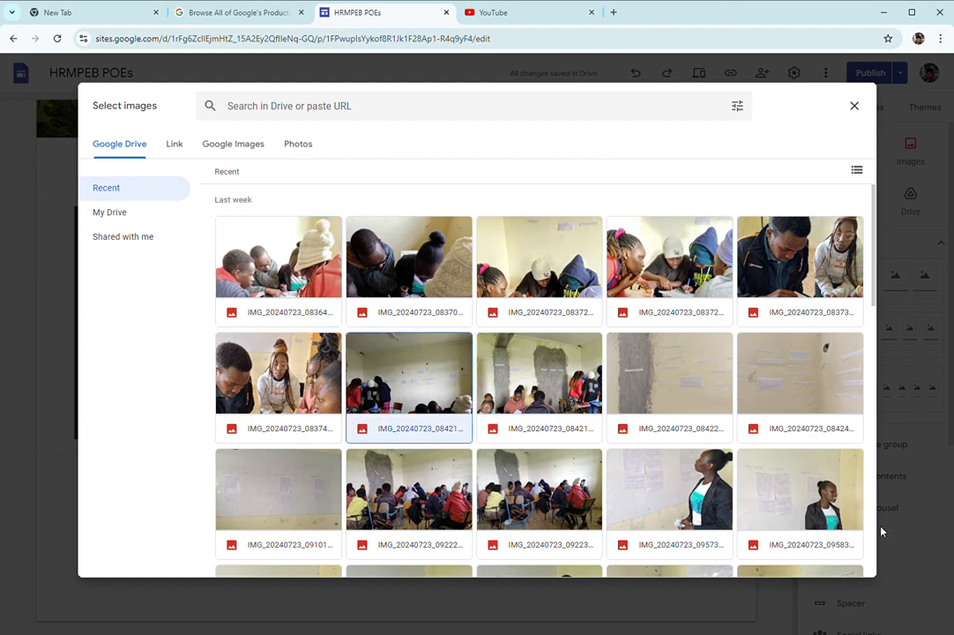
{"action": "left_click", "coordinate": [848, 560]}
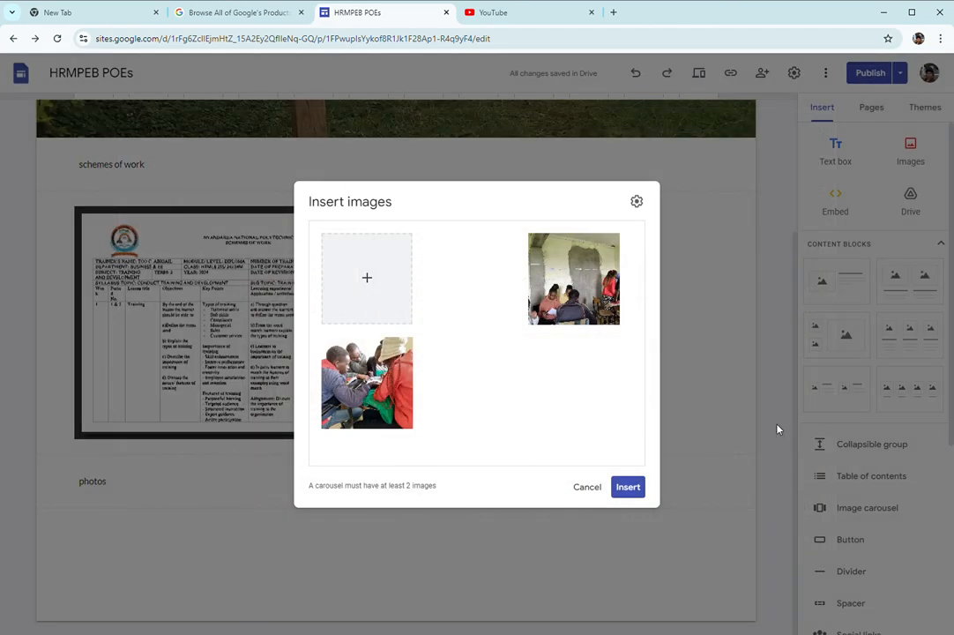
{"action": "left_click", "coordinate": [637, 494]}
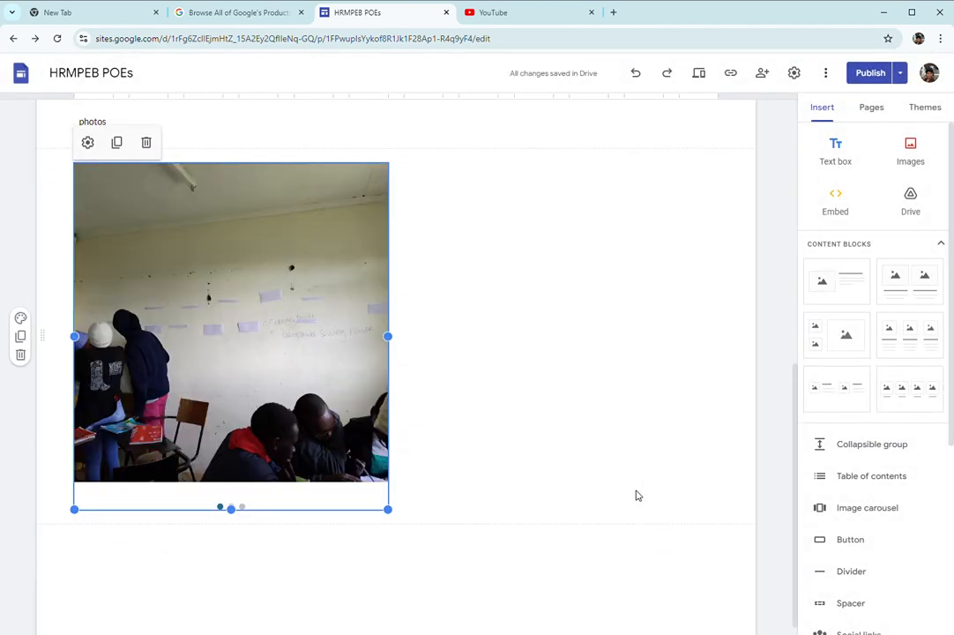
Add a text box beside the photo carousel reading "this is a presentation on training policy"
{"action": "left_click", "coordinate": [507, 187]}
{"action": "double_click", "coordinate": [507, 187]}
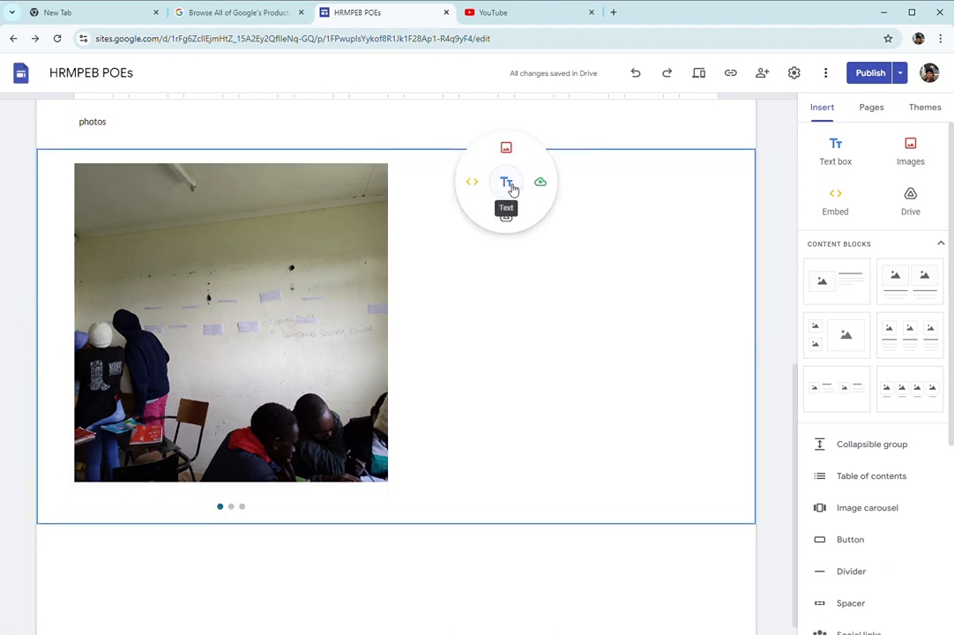
{"action": "left_click", "coordinate": [508, 184]}
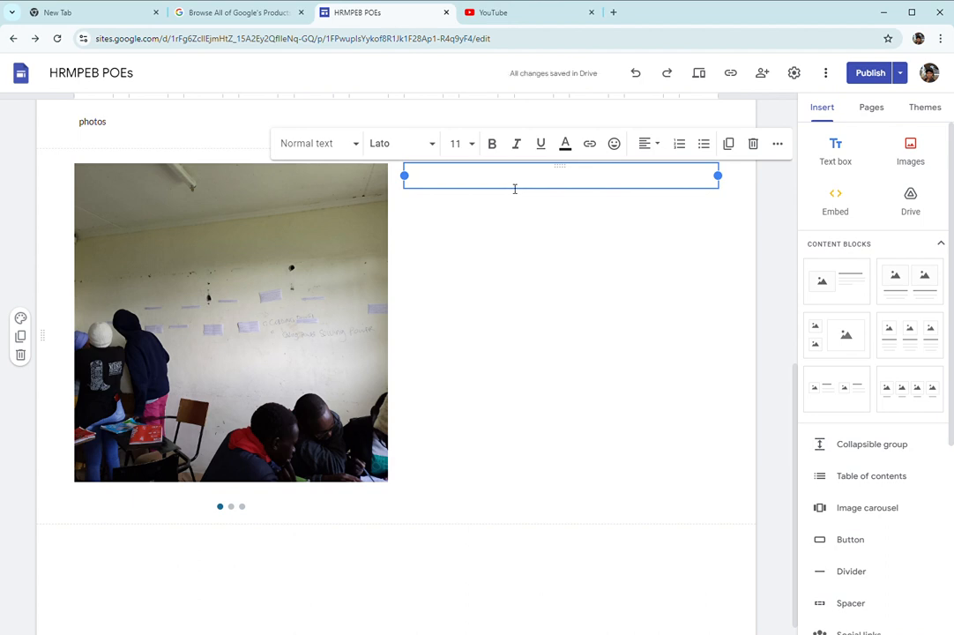
{"action": "type", "text": "t"}
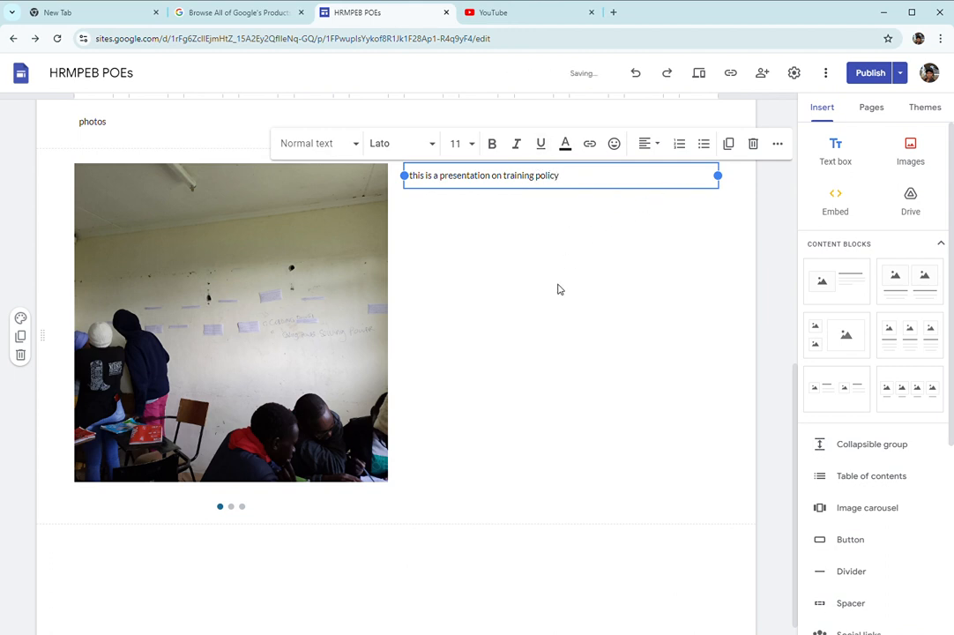
Add a text box reading "video" below the photo carousel
{"action": "scroll", "coordinate": [578, 318], "scroll_direction": "down", "scroll_amount": 1}
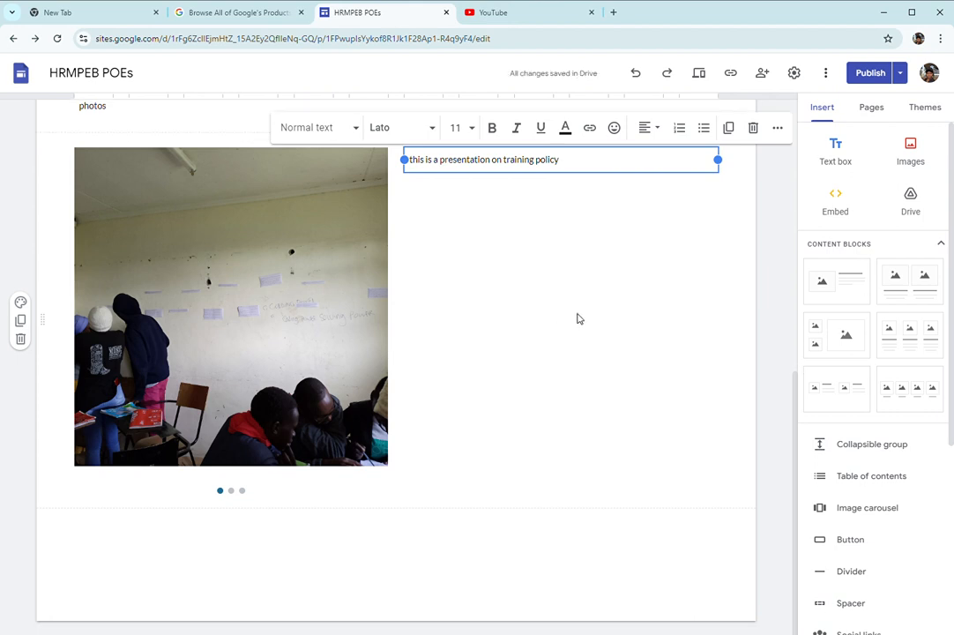
{"action": "double_click", "coordinate": [138, 536]}
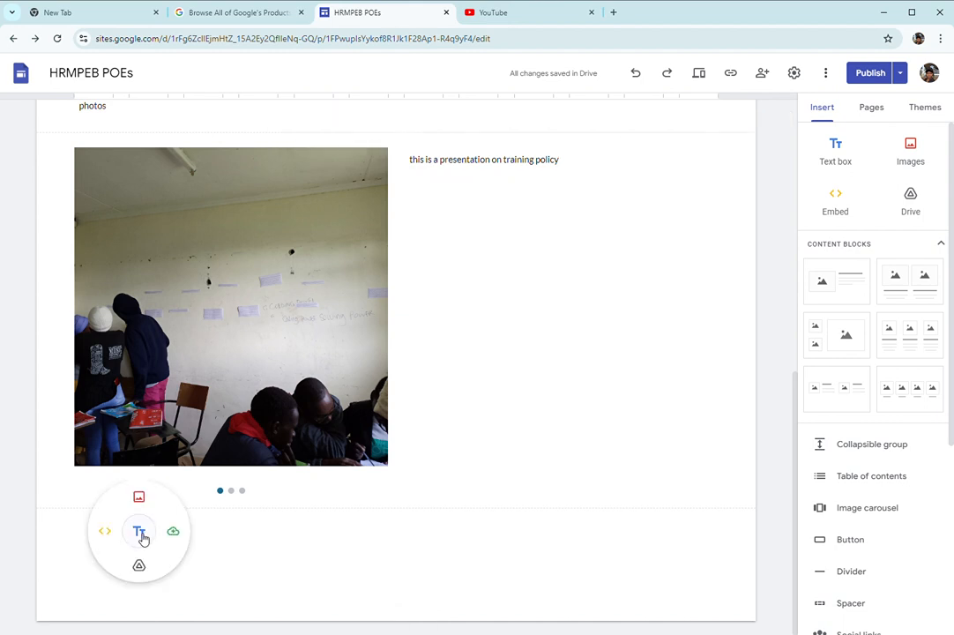
{"action": "left_click", "coordinate": [139, 534]}
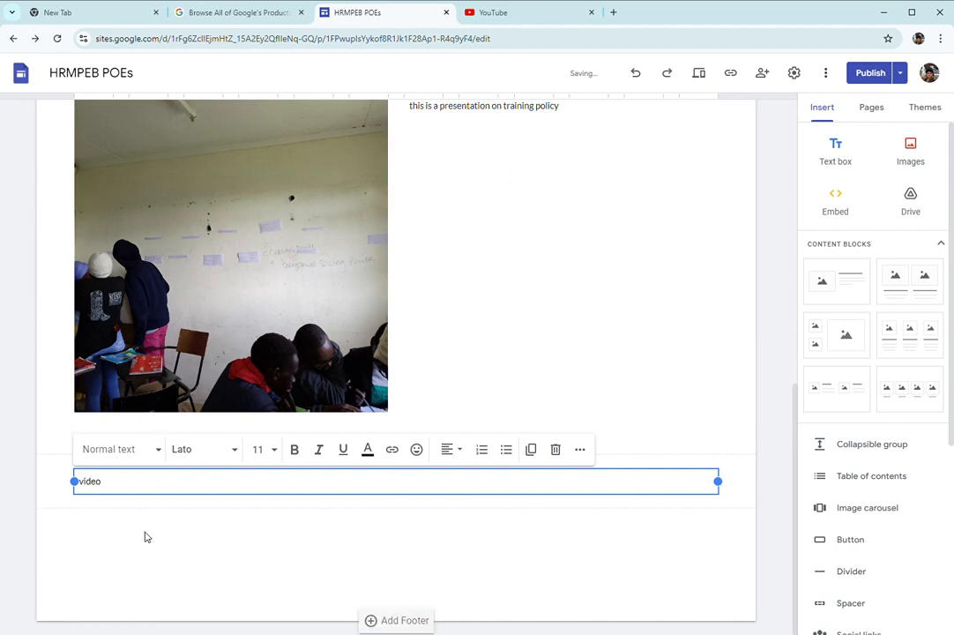
Start a web embed by URL in the empty area below the "video" text
{"action": "left_click", "coordinate": [129, 542]}
{"action": "double_click", "coordinate": [129, 541]}
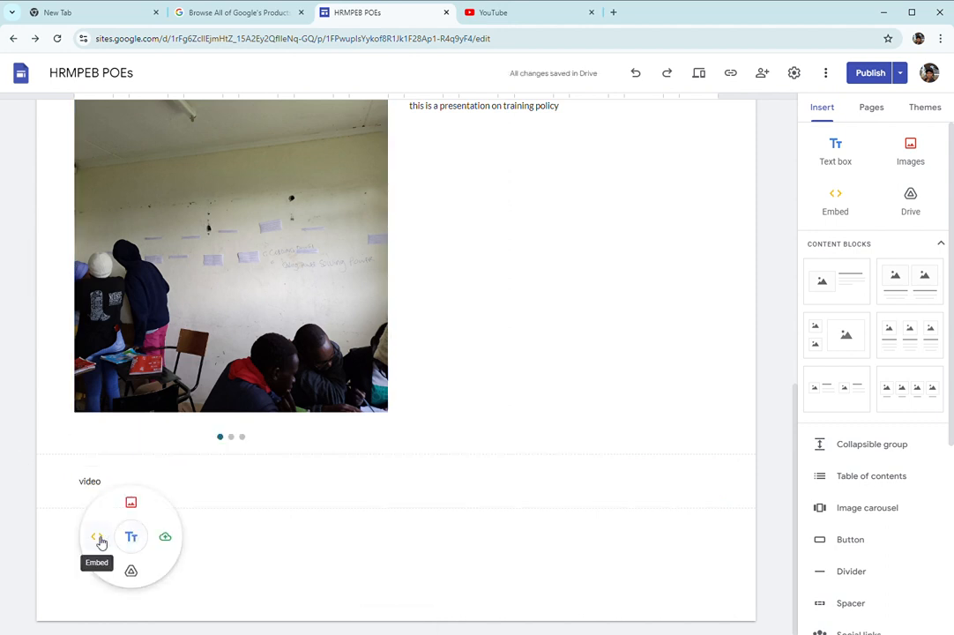
{"action": "left_click", "coordinate": [99, 540]}
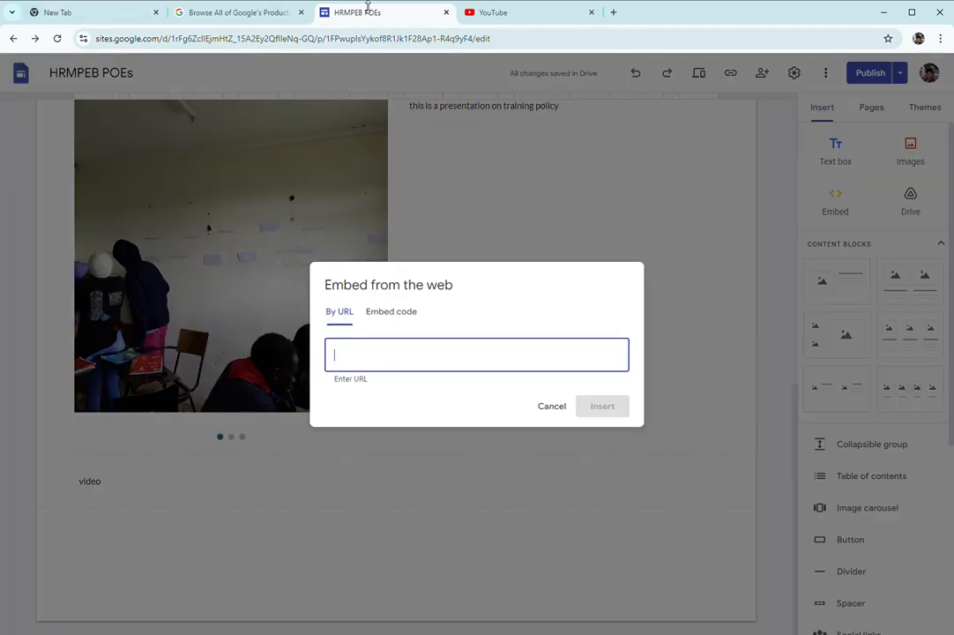
Switch to YouTube and open the video titled "July 16, 2024" from the signed-in account's own channel
{"action": "left_click", "coordinate": [530, 14]}
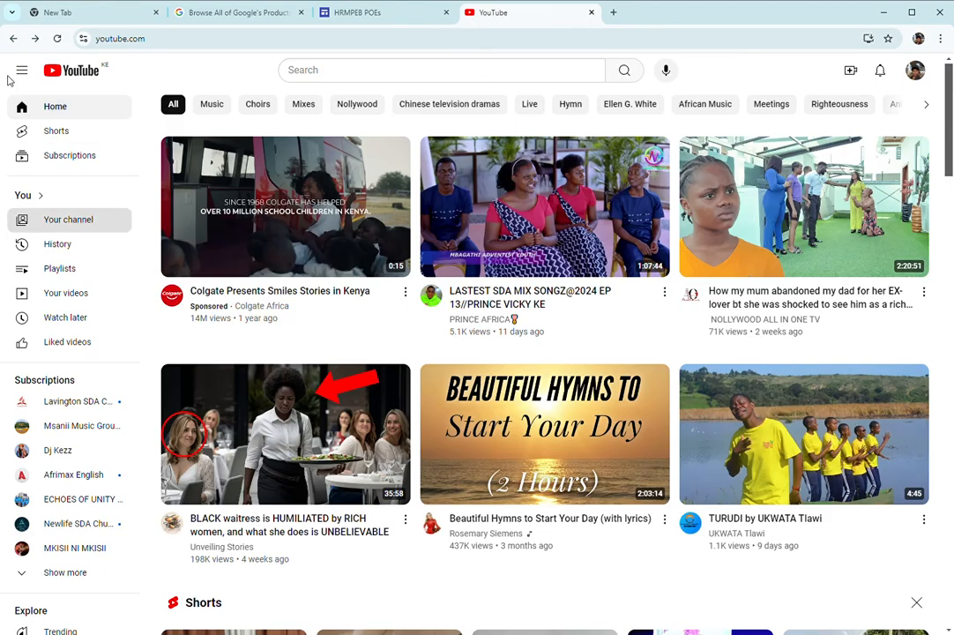
{"action": "left_click", "coordinate": [71, 228]}
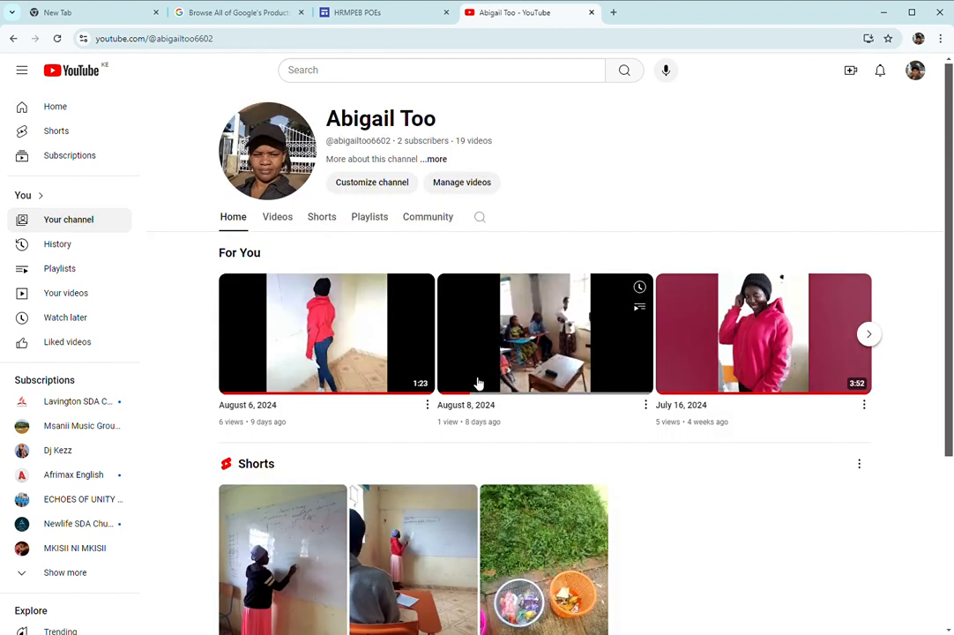
{"action": "scroll", "coordinate": [608, 383], "scroll_direction": "down", "scroll_amount": 3}
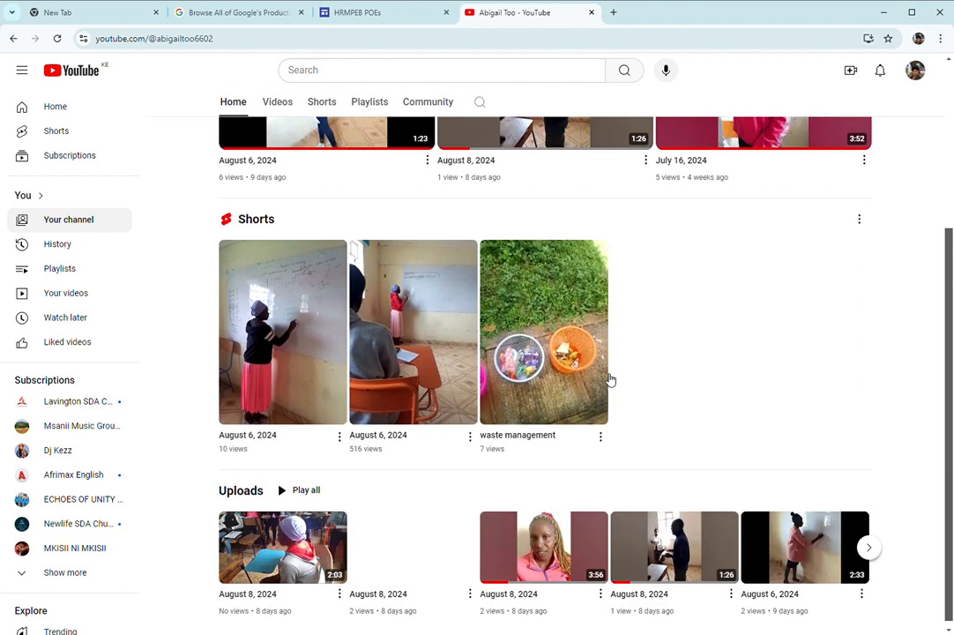
{"action": "scroll", "coordinate": [609, 380], "scroll_direction": "up", "scroll_amount": 1}
{"action": "scroll", "coordinate": [609, 379], "scroll_direction": "up", "scroll_amount": 1}
{"action": "scroll", "coordinate": [610, 379], "scroll_direction": "up", "scroll_amount": 3}
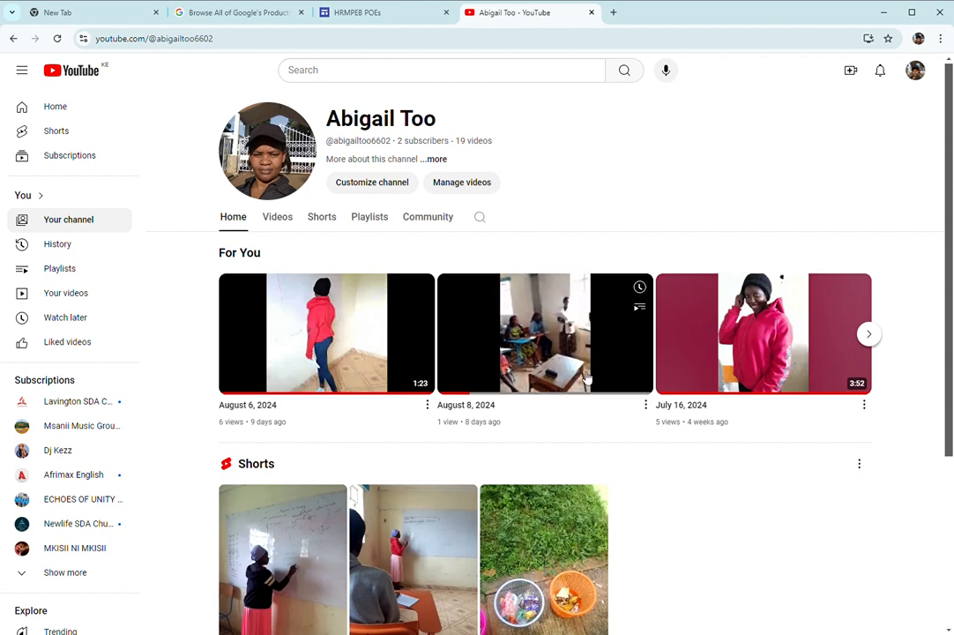
{"action": "left_click", "coordinate": [728, 351]}
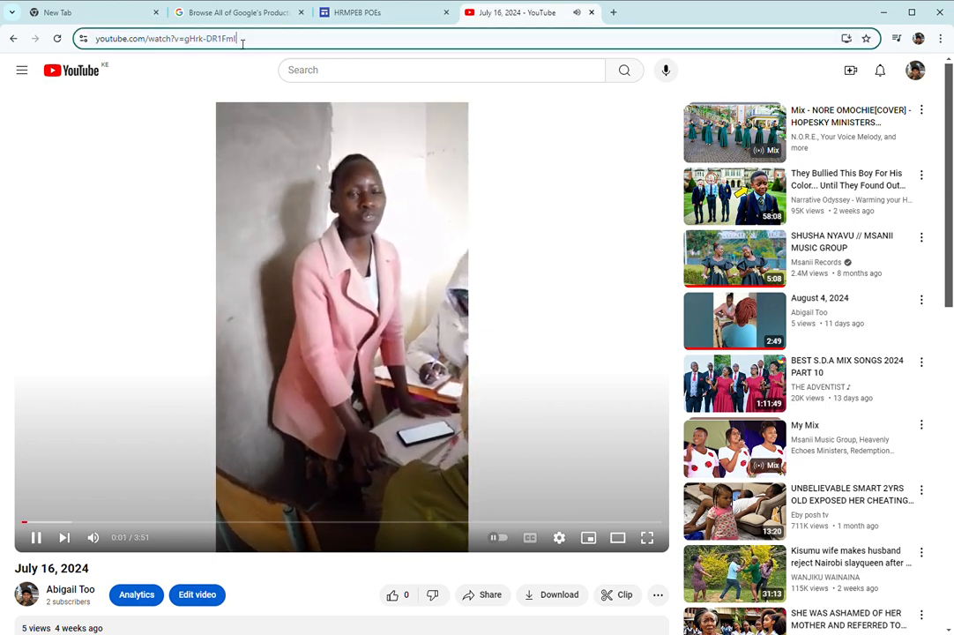
Pause the "July 16, 2024" video and copy its full web address
{"action": "left_click", "coordinate": [242, 38]}
{"action": "left_click", "coordinate": [280, 481]}
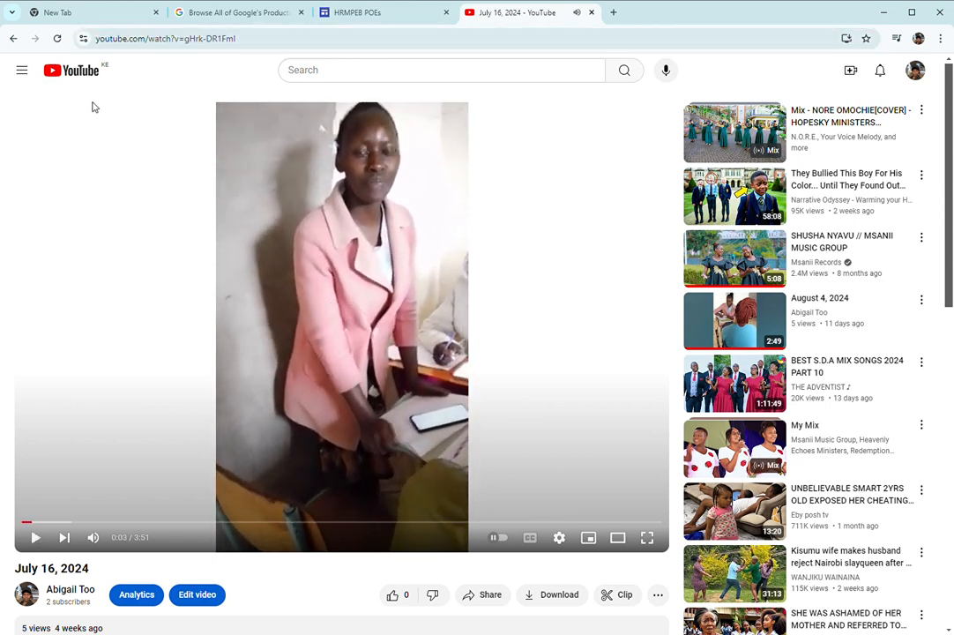
{"action": "left_click_drag", "start_coordinate": [244, 43], "coordinate": [103, 52]}
{"action": "key", "text": "ctrl+c"}
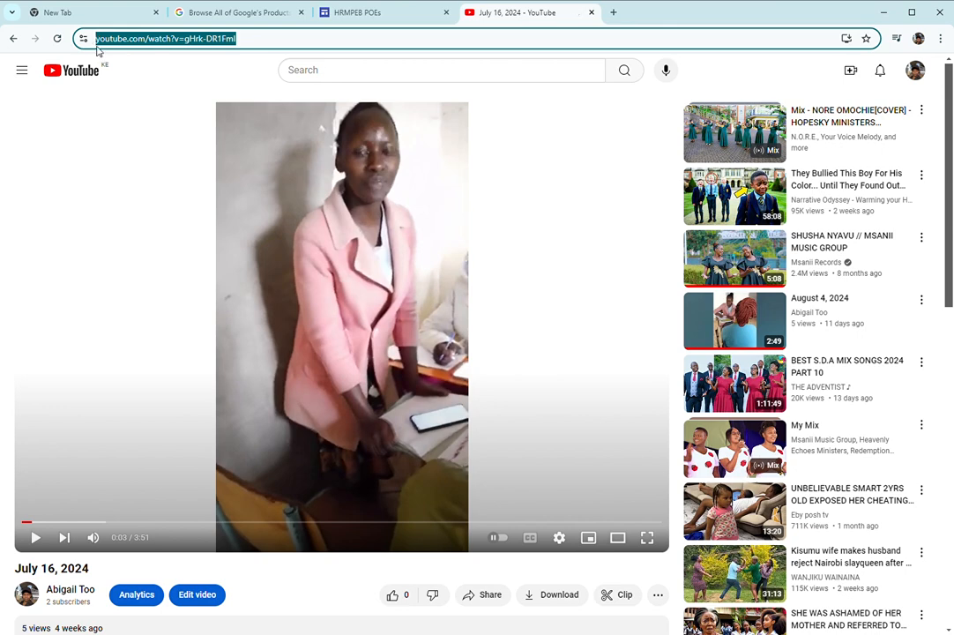
Return to the HRMPEB POEs site and embed the copied YouTube video link below the "video" text
{"action": "left_click", "coordinate": [357, 14]}
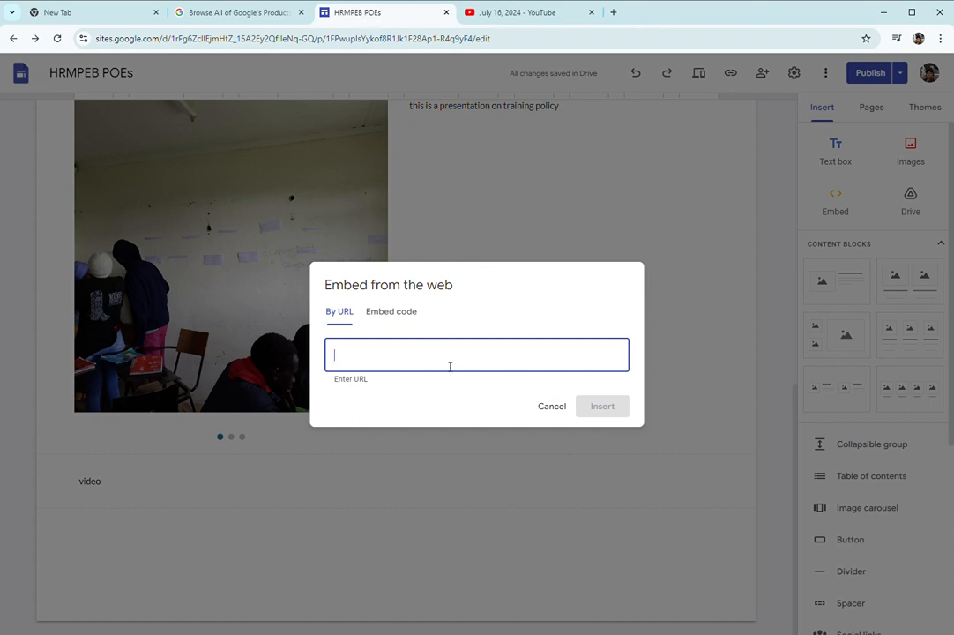
{"action": "key", "text": "ctrl+v"}
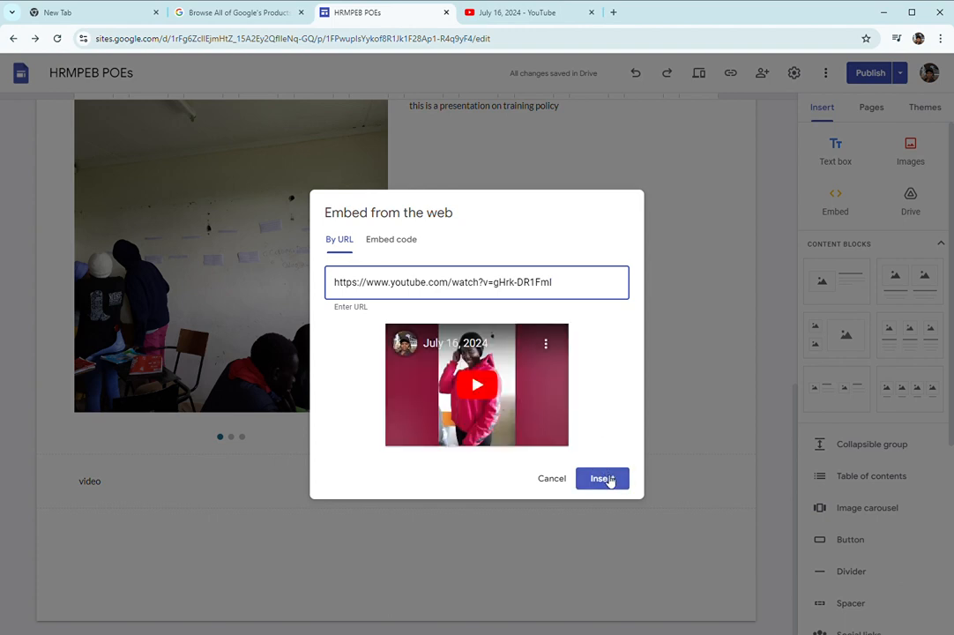
{"action": "left_click", "coordinate": [607, 479]}
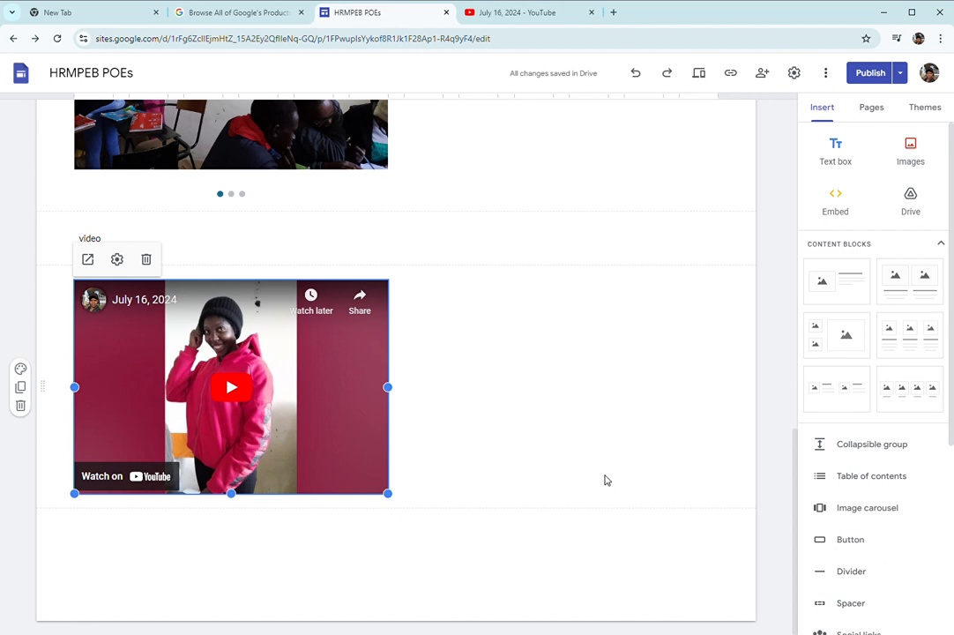
{"action": "scroll", "coordinate": [606, 478], "scroll_direction": "up", "scroll_amount": 5}
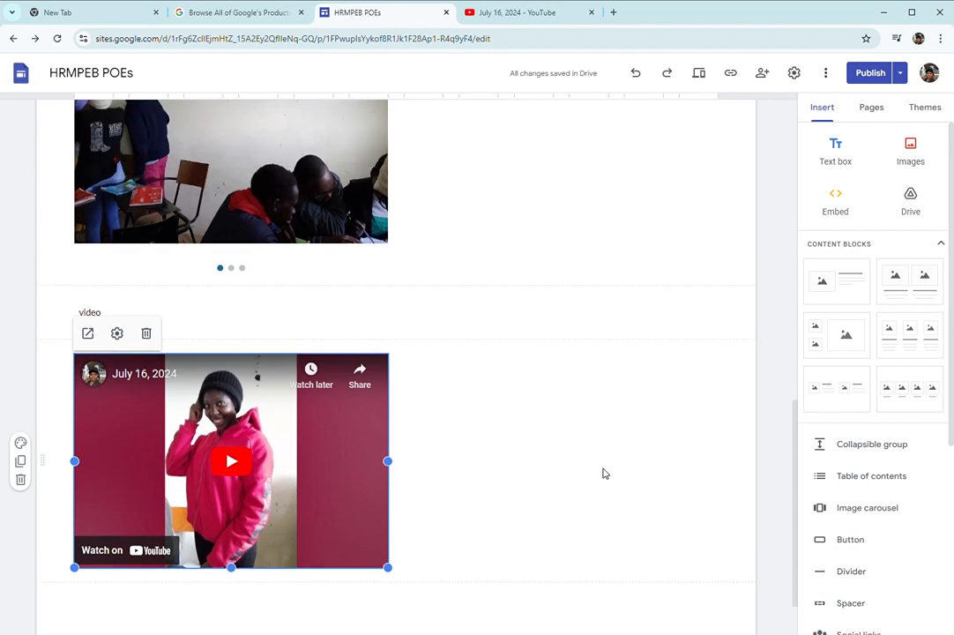
{"action": "scroll", "coordinate": [606, 476], "scroll_direction": "up", "scroll_amount": 3}
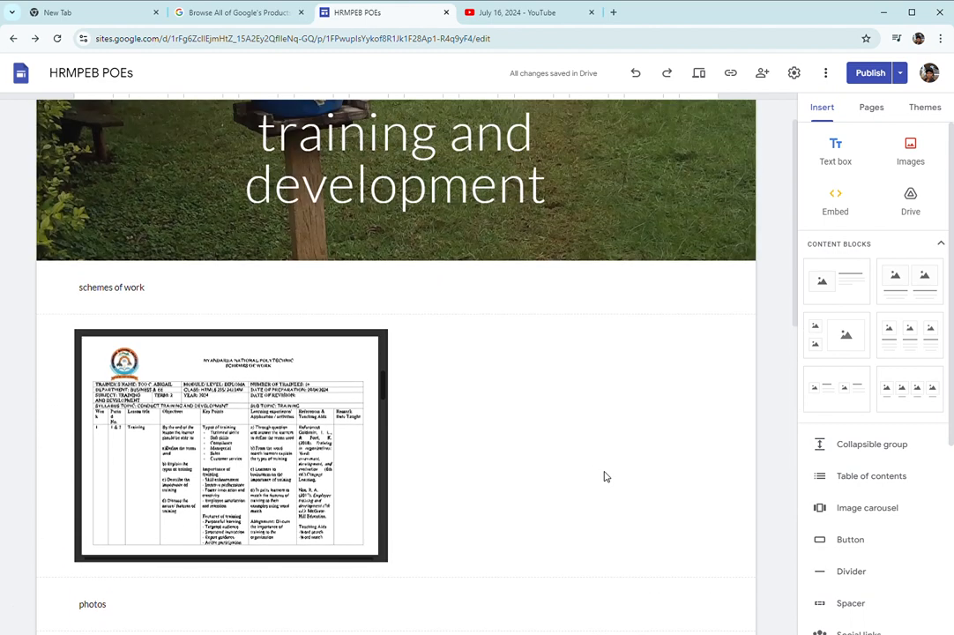
{"action": "scroll", "coordinate": [606, 476], "scroll_direction": "down", "scroll_amount": 4}
{"action": "scroll", "coordinate": [606, 476], "scroll_direction": "down", "scroll_amount": 6}
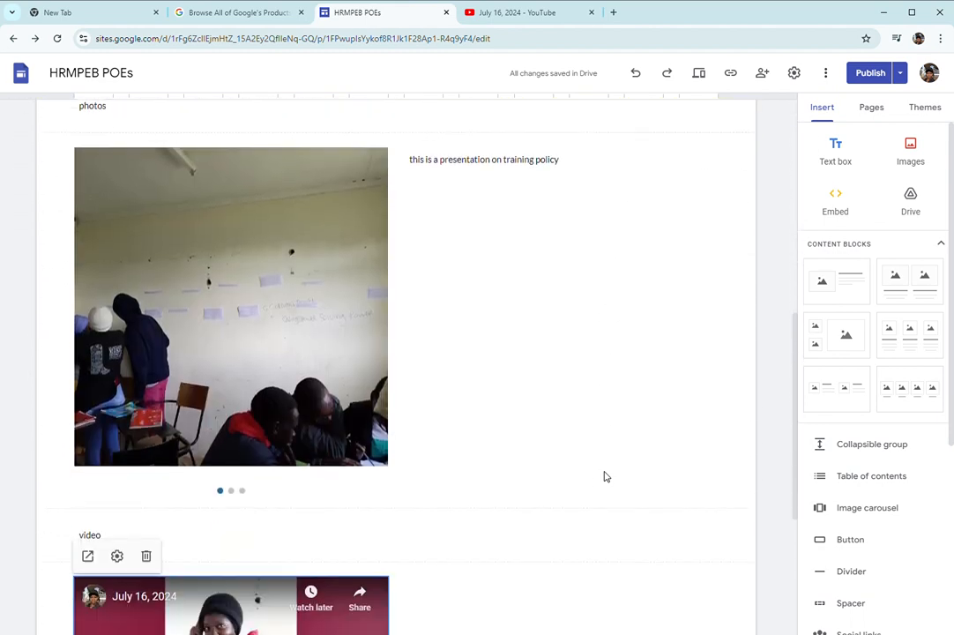
Insert an empty text box beside the embedded "July 16, 2024" video
{"action": "scroll", "coordinate": [605, 476], "scroll_direction": "up", "scroll_amount": 1}
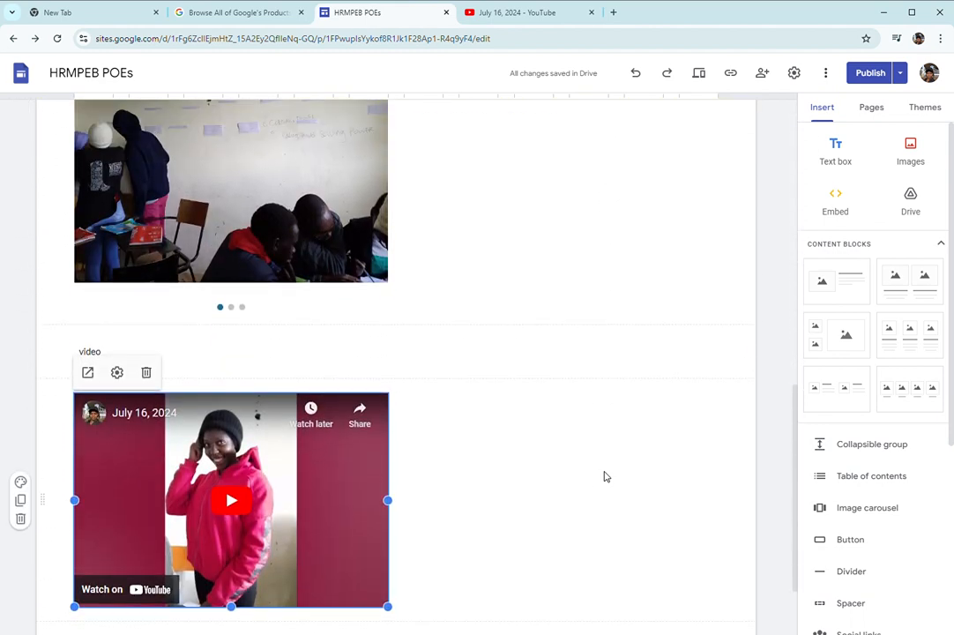
{"action": "scroll", "coordinate": [606, 475], "scroll_direction": "down", "scroll_amount": 2}
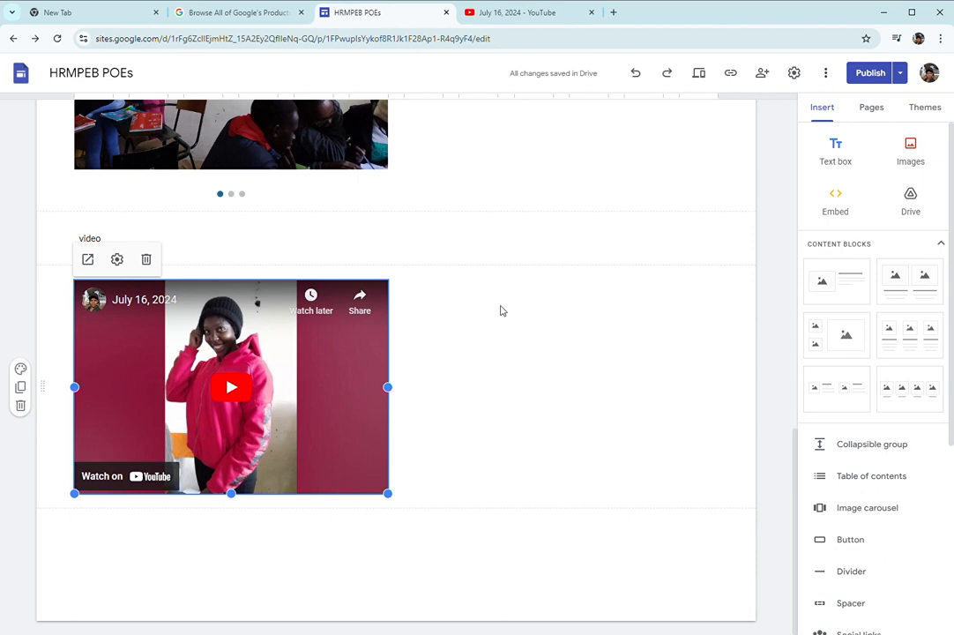
{"action": "double_click", "coordinate": [496, 307]}
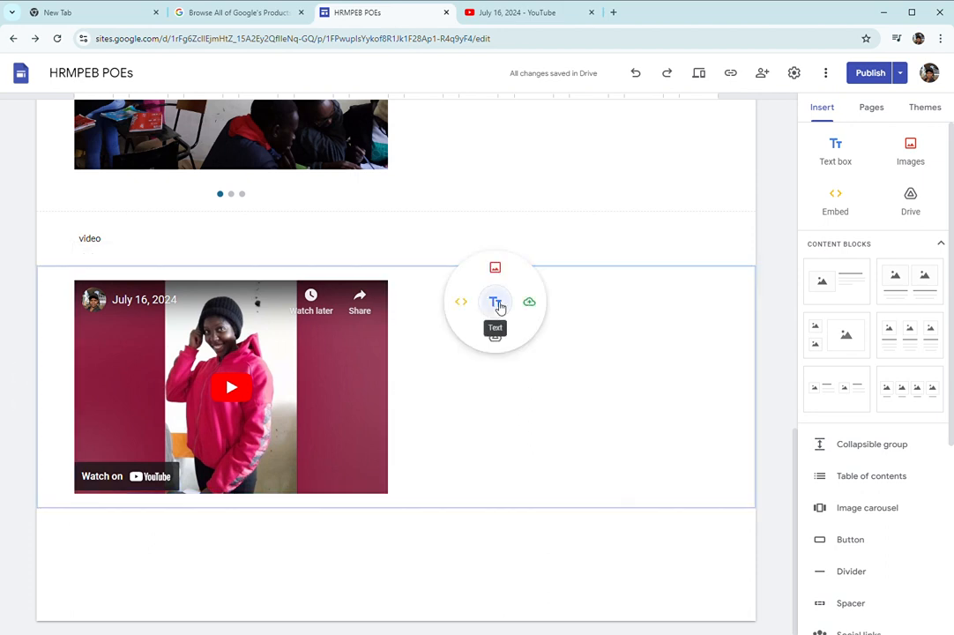
{"action": "left_click", "coordinate": [498, 309]}
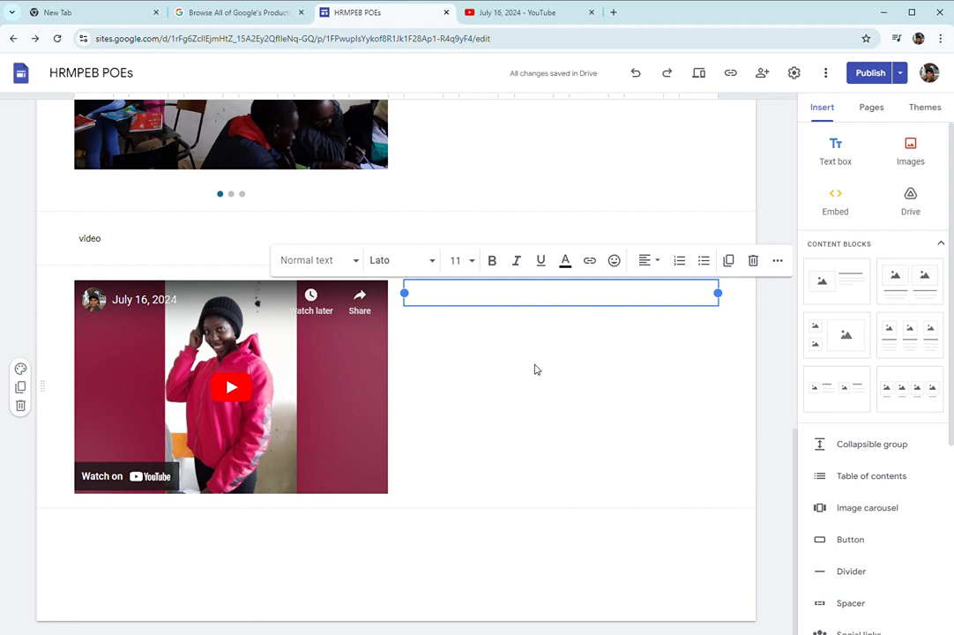
Publish the reviewed changes to the site and open the Home page for editing
{"action": "left_click", "coordinate": [868, 74]}
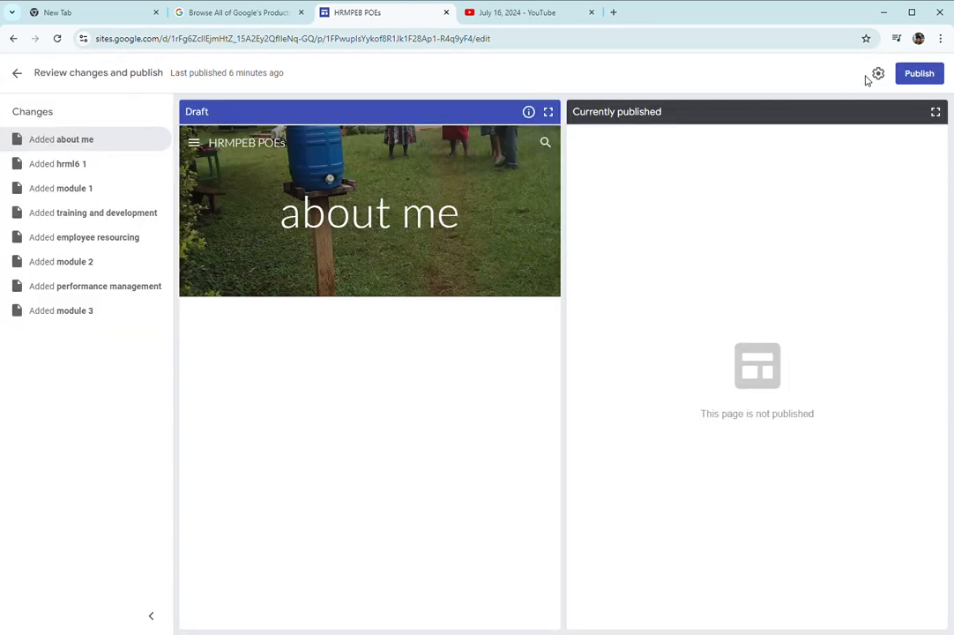
{"action": "left_click", "coordinate": [916, 75]}
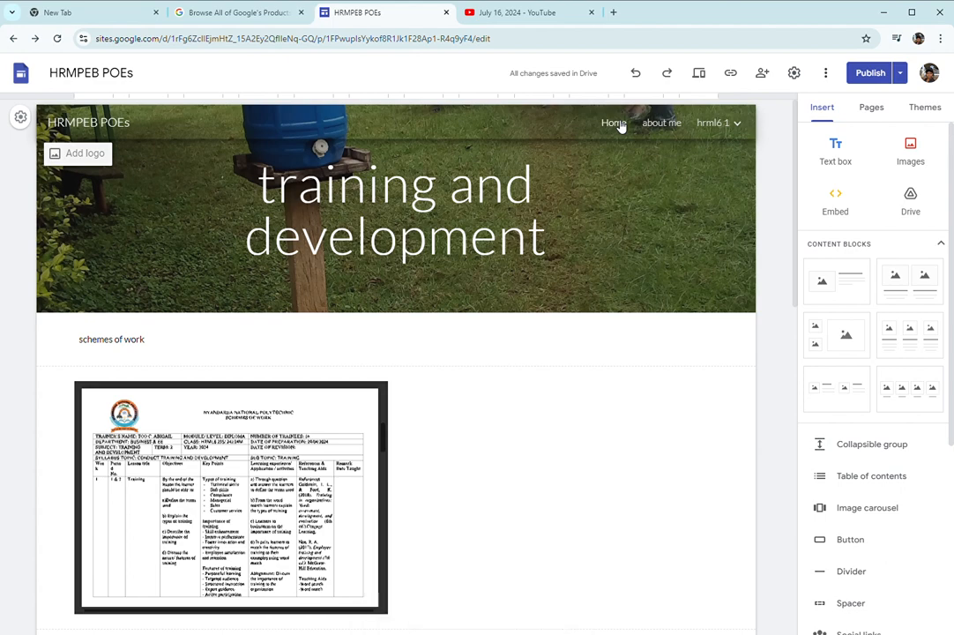
{"action": "left_click", "coordinate": [617, 124]}
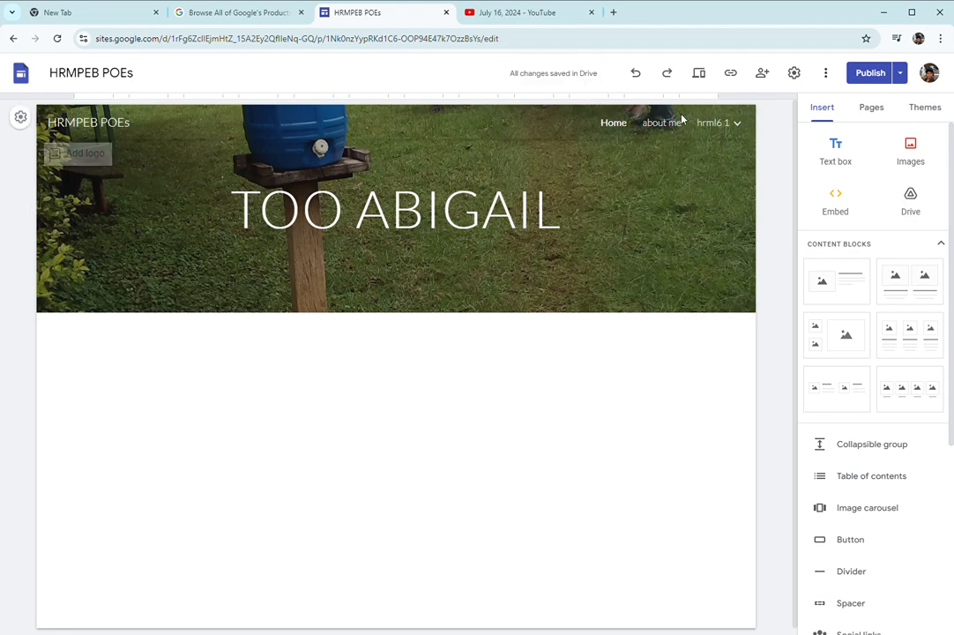
{"action": "mouse_move", "coordinate": [713, 124]}
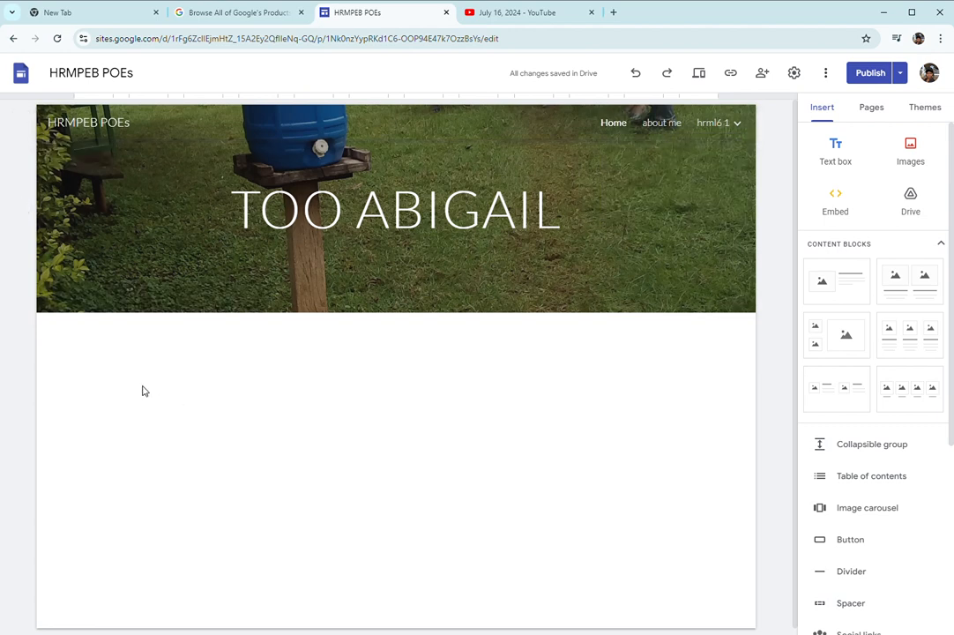
Add a text box below the Home page banner and insert a link to the "about me" page in it
{"action": "double_click", "coordinate": [95, 353]}
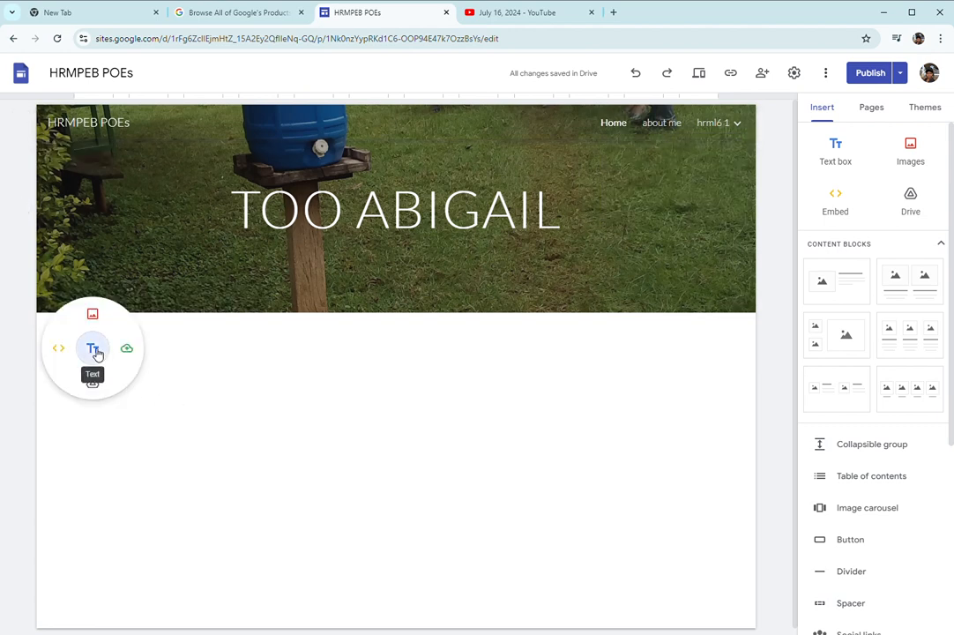
{"action": "left_click", "coordinate": [96, 352]}
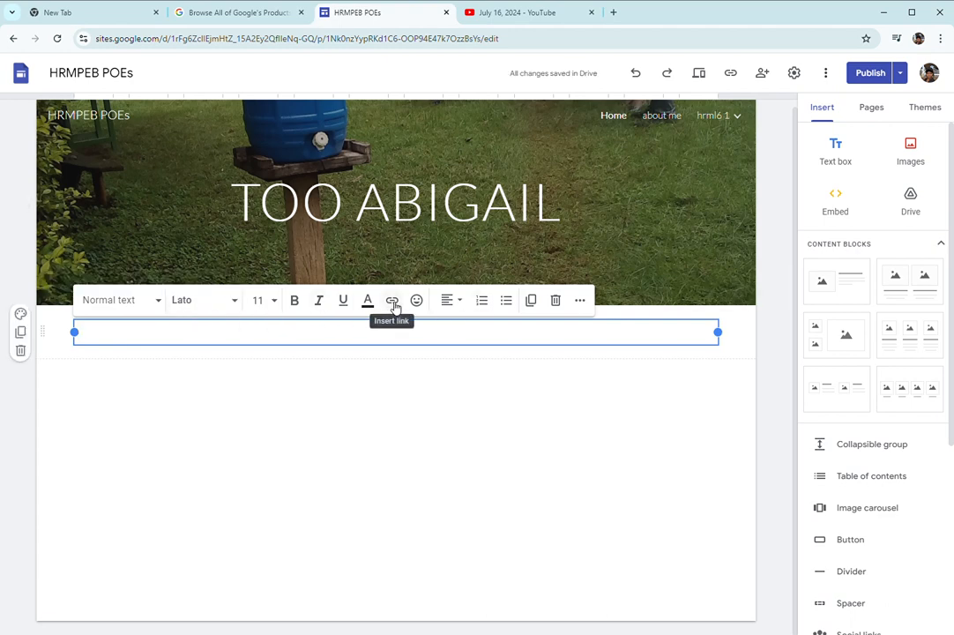
{"action": "left_click", "coordinate": [393, 301]}
{"action": "left_click", "coordinate": [194, 452]}
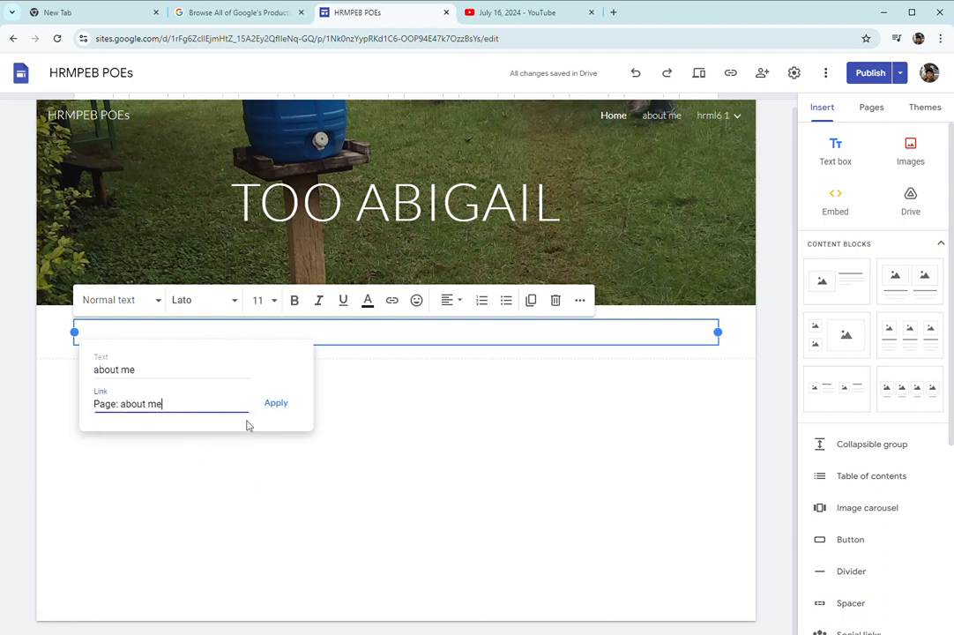
{"action": "left_click", "coordinate": [278, 404]}
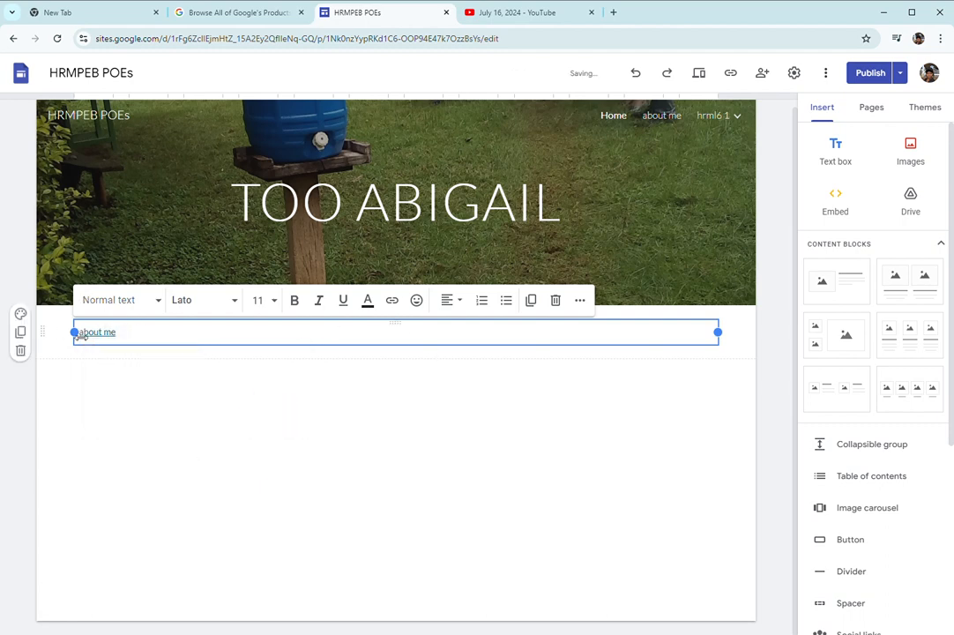
Insert a link to the "hrml6 1" page on a new line below the "about me" link
{"action": "key", "text": "Return"}
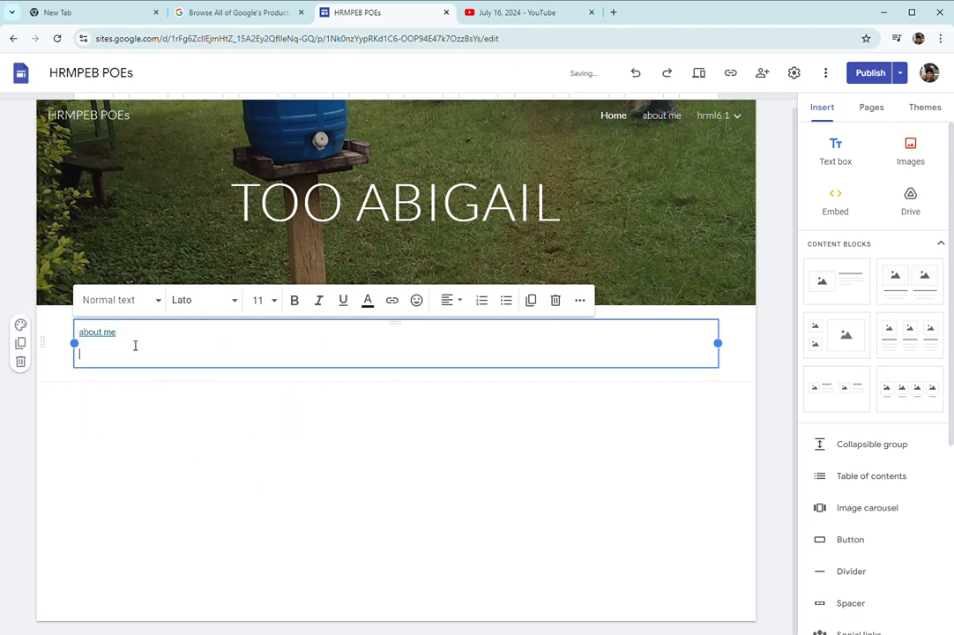
{"action": "left_click", "coordinate": [392, 300]}
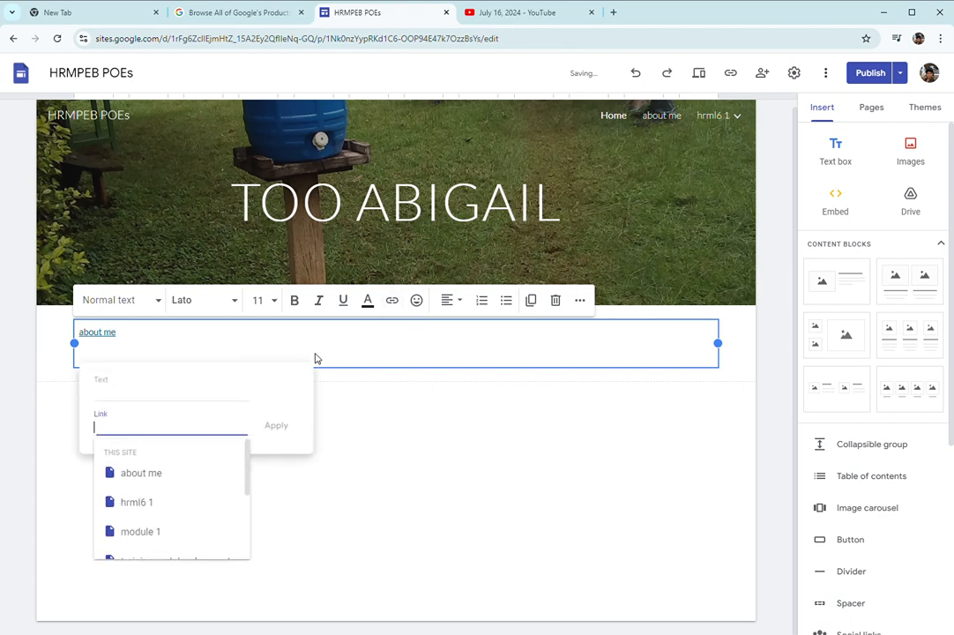
{"action": "left_click", "coordinate": [212, 507]}
{"action": "left_click", "coordinate": [280, 428]}
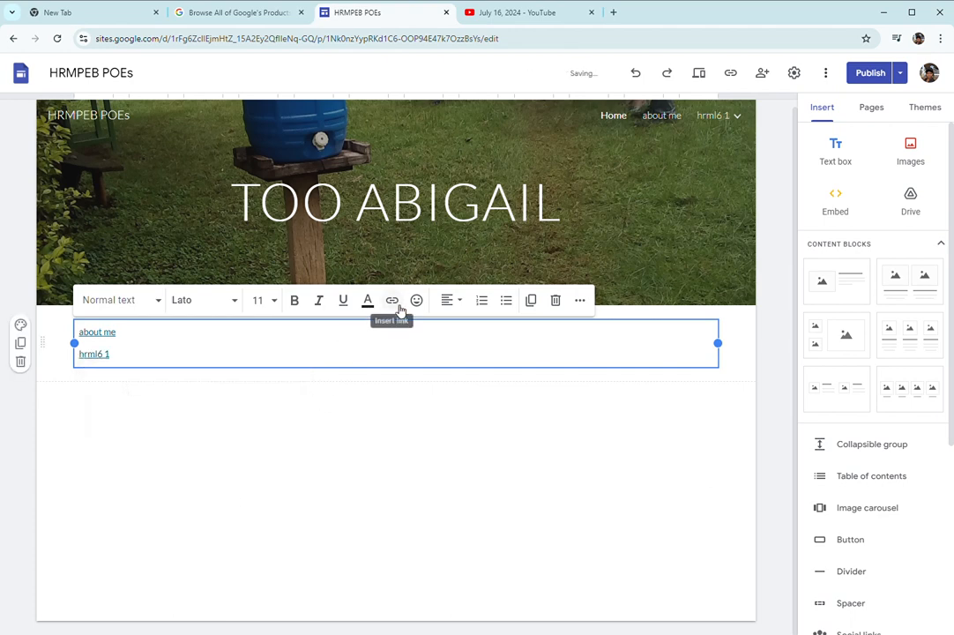
Insert a link to the "module 1" page on a new line below the "hrml6 1" link
{"action": "left_click", "coordinate": [210, 355]}
{"action": "key", "text": "Return"}
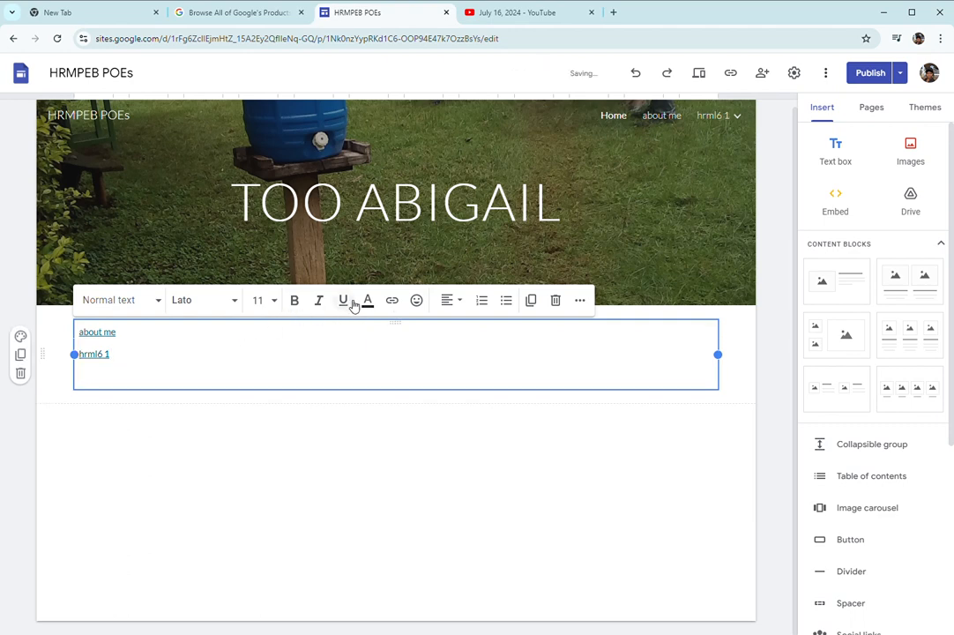
{"action": "left_click", "coordinate": [391, 300]}
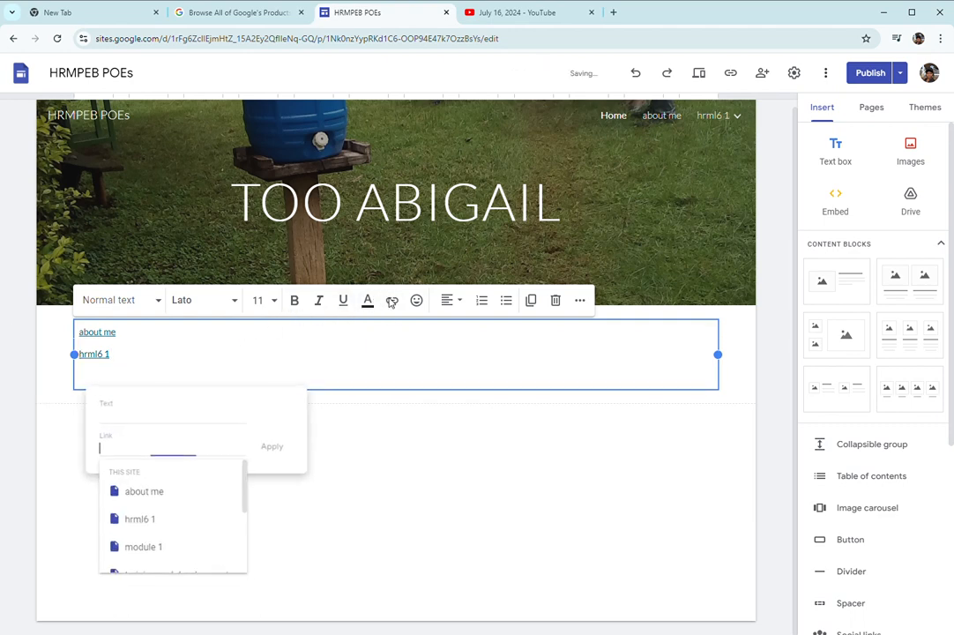
{"action": "left_click", "coordinate": [218, 554]}
{"action": "left_click", "coordinate": [276, 449]}
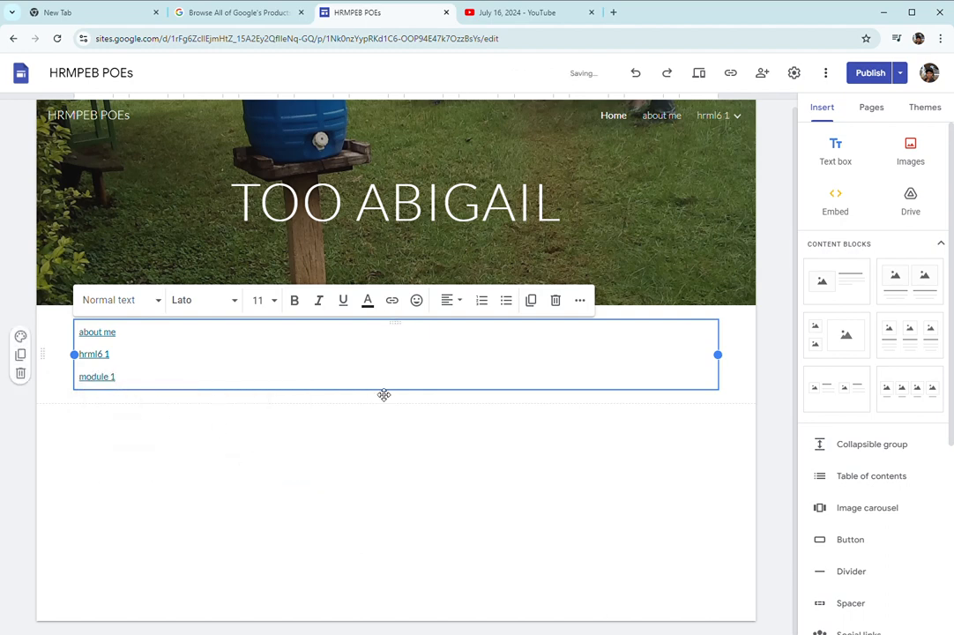
Add links to the "training and development" and "employee resourcing" pages on the same line after the "module 1" link
{"action": "left_click", "coordinate": [393, 301]}
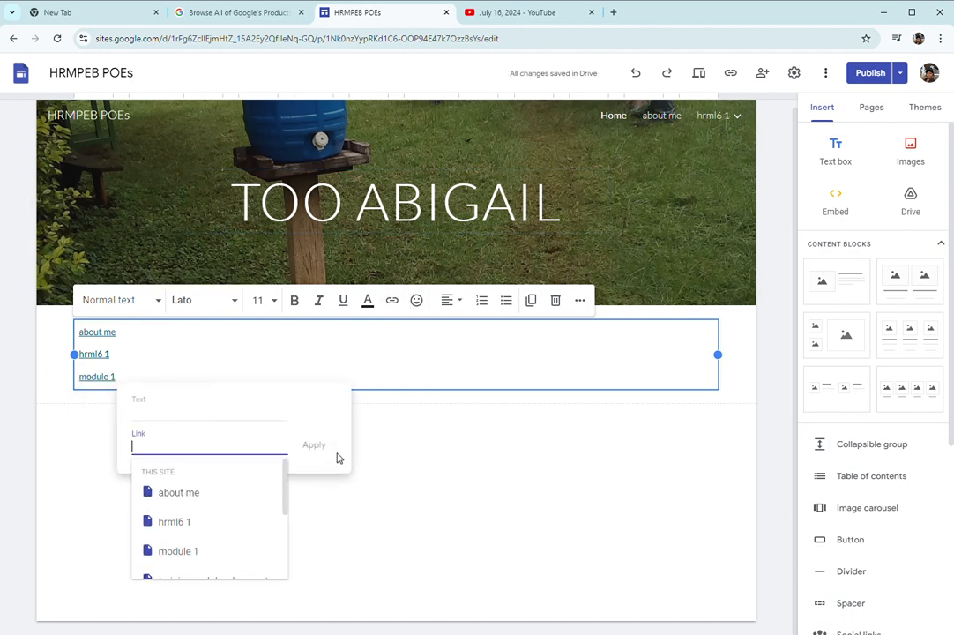
{"action": "scroll", "coordinate": [284, 563], "scroll_direction": "down", "scroll_amount": 3}
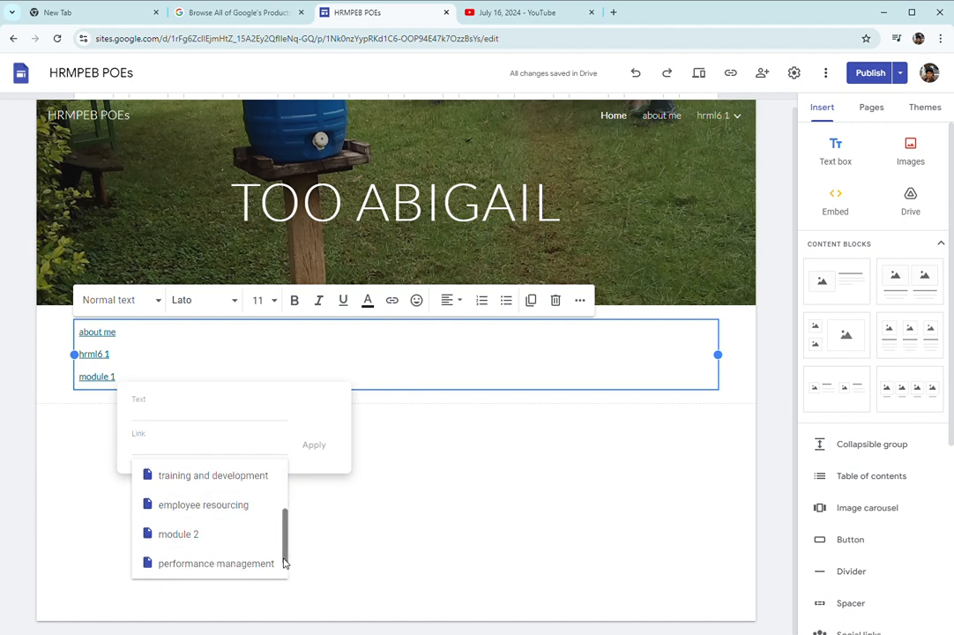
{"action": "left_click", "coordinate": [246, 477]}
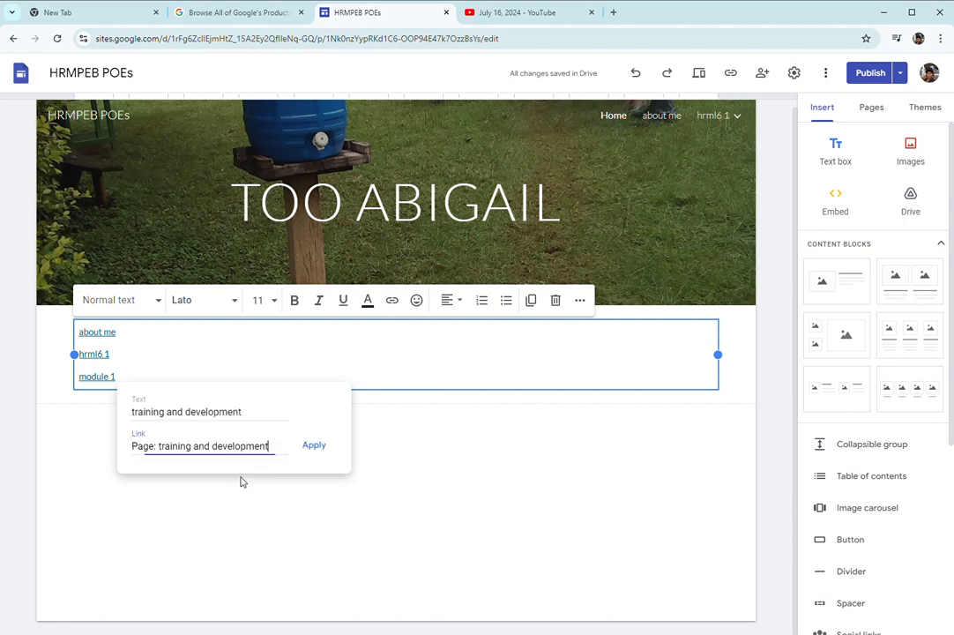
{"action": "left_click", "coordinate": [321, 444]}
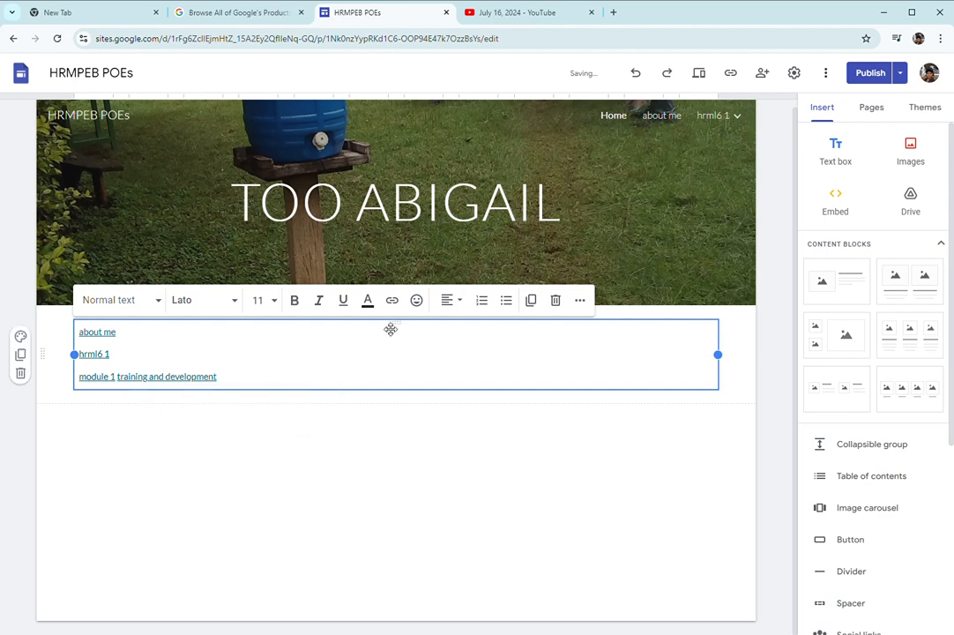
{"action": "left_click", "coordinate": [393, 302]}
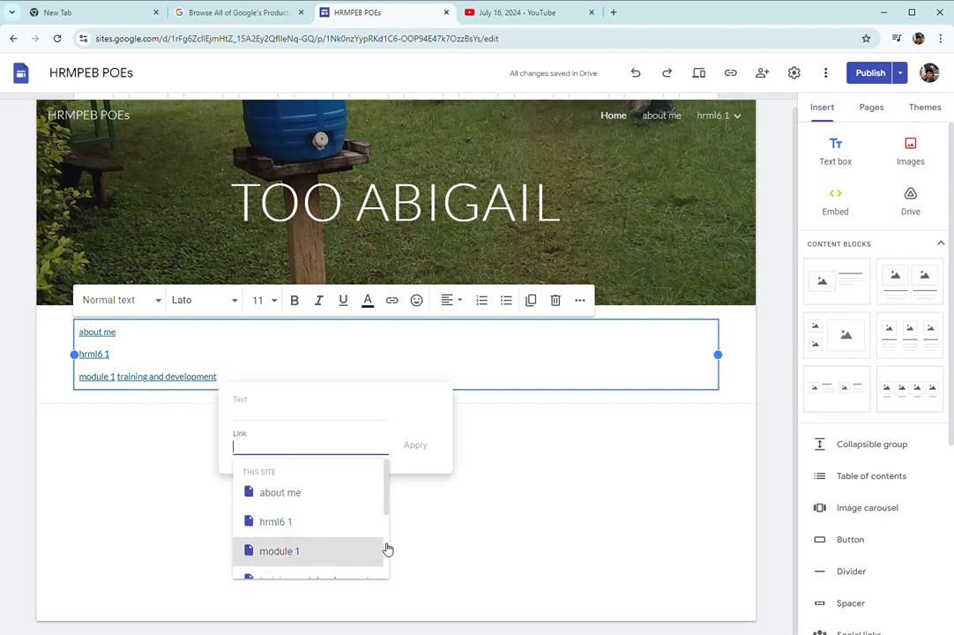
{"action": "scroll", "coordinate": [385, 539], "scroll_direction": "down", "scroll_amount": 2}
{"action": "left_click", "coordinate": [345, 511]}
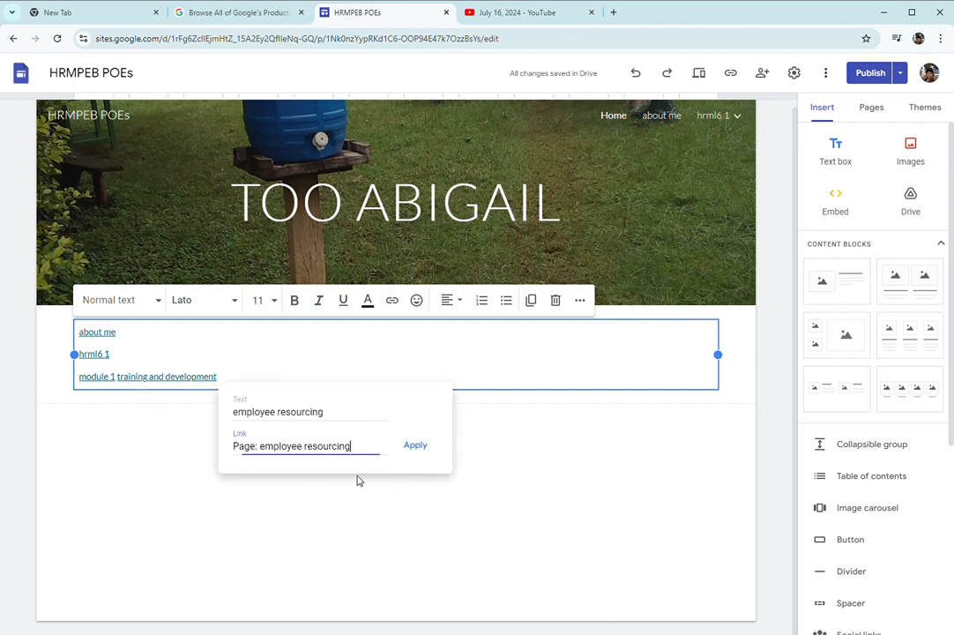
{"action": "left_click", "coordinate": [416, 447]}
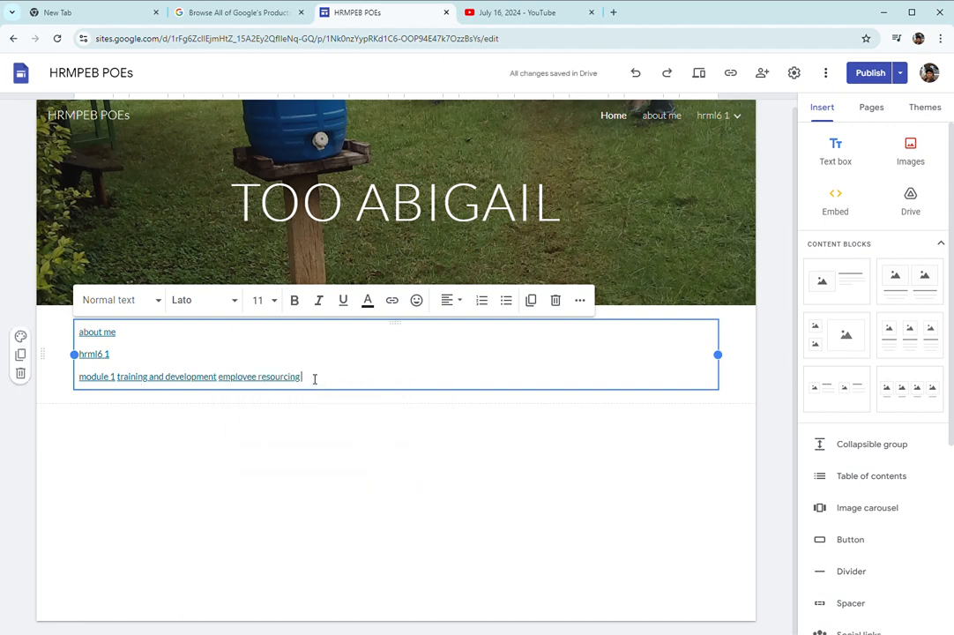
Add links to the "module 2" and "performance management" pages together on a new line below the "module 1" line
{"action": "key", "text": "Return"}
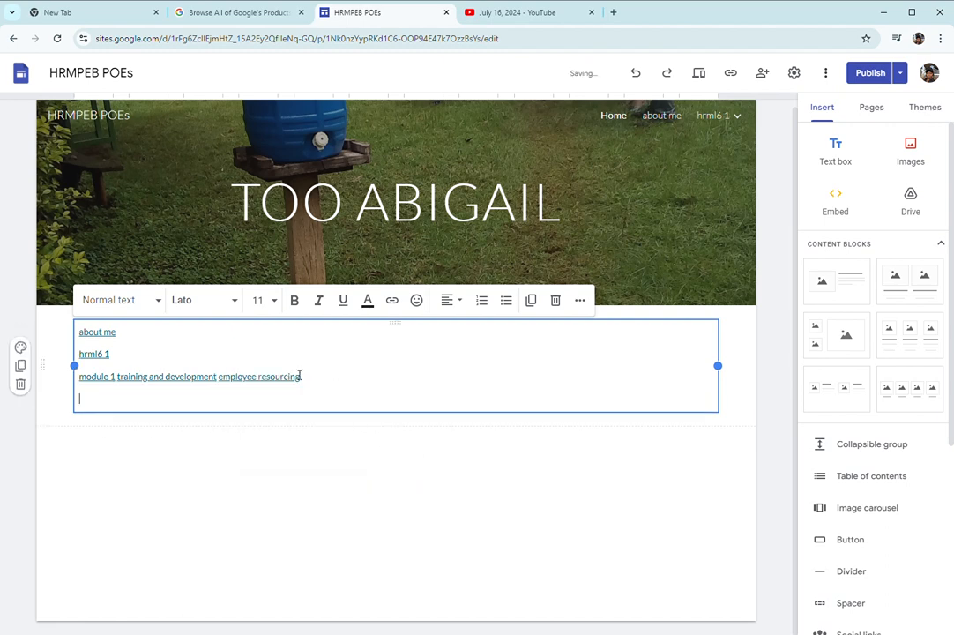
{"action": "left_click", "coordinate": [395, 302]}
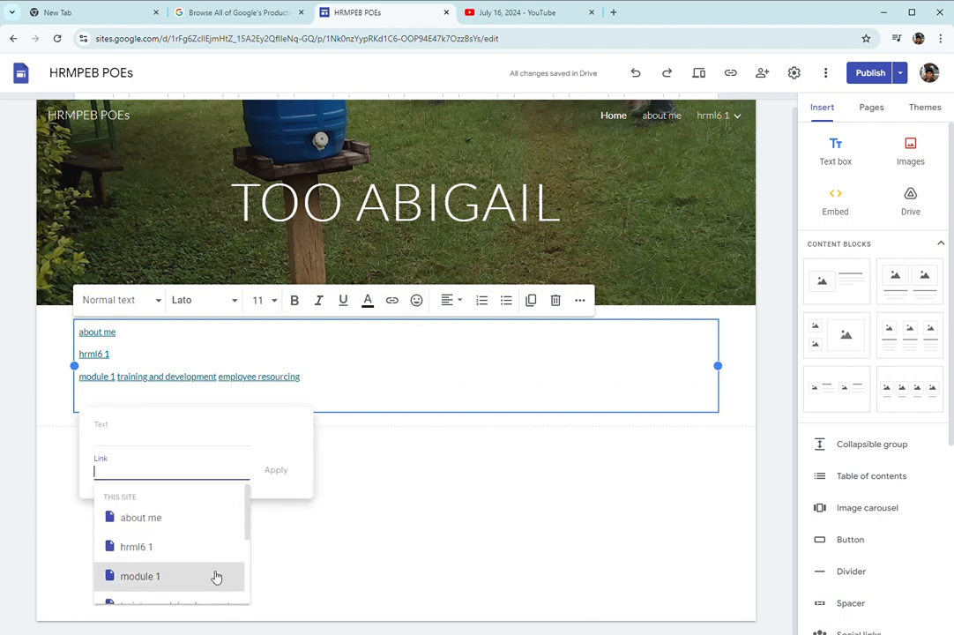
{"action": "scroll", "coordinate": [217, 573], "scroll_direction": "down", "scroll_amount": 3}
{"action": "left_click", "coordinate": [202, 545]}
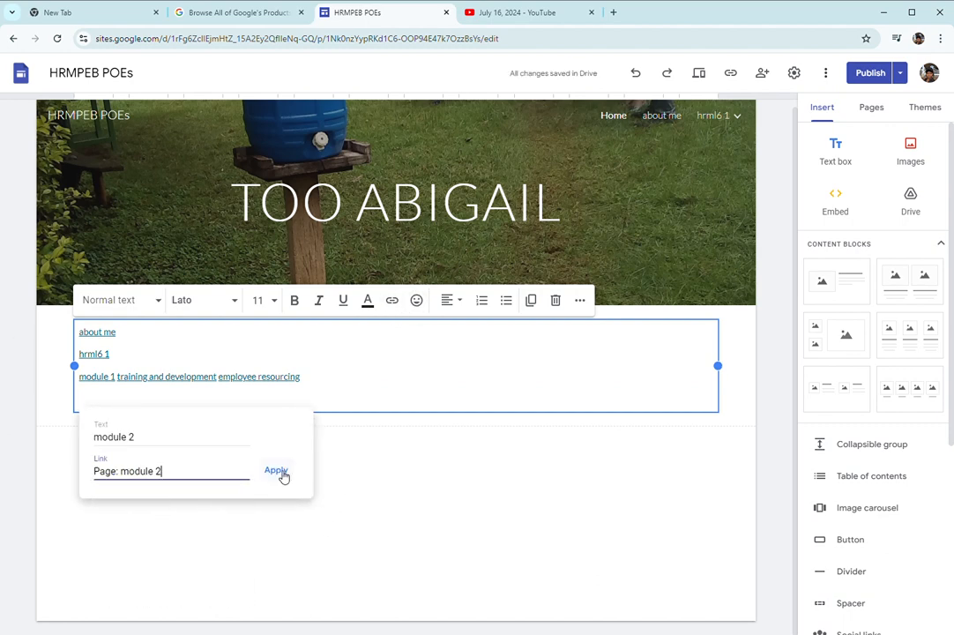
{"action": "left_click", "coordinate": [280, 472]}
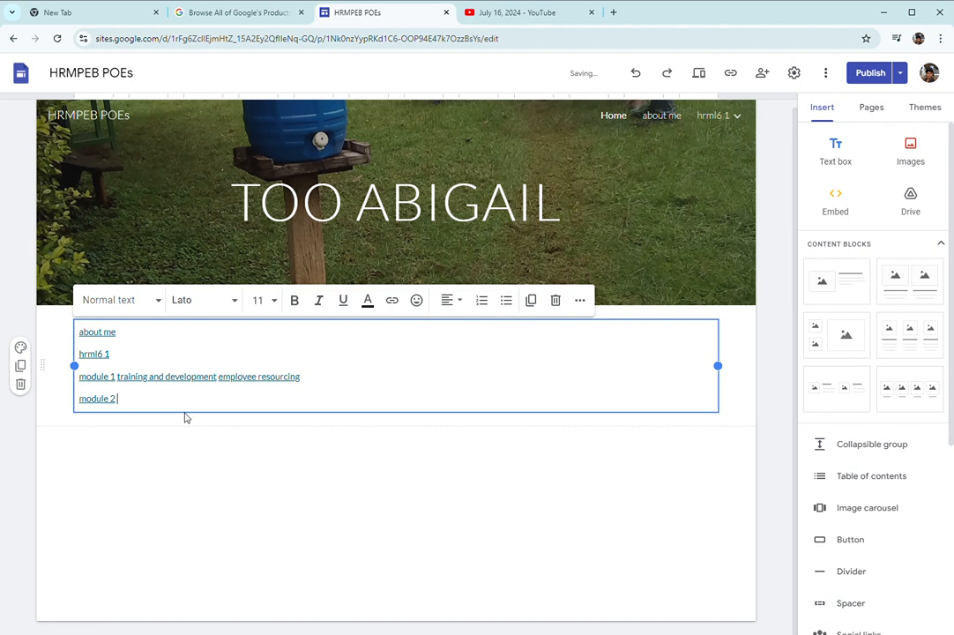
{"action": "left_click", "coordinate": [392, 302]}
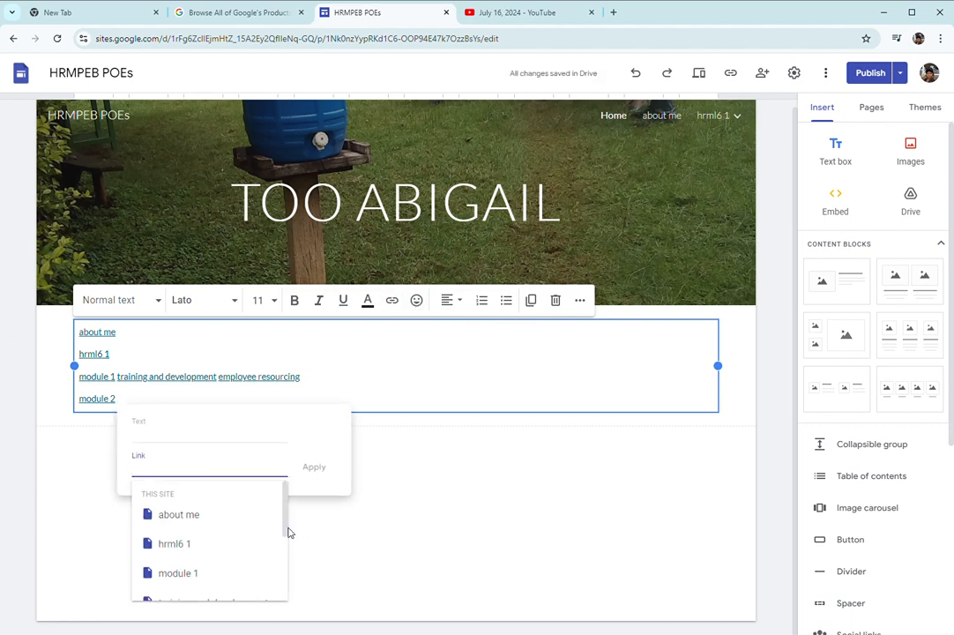
{"action": "scroll", "coordinate": [235, 541], "scroll_direction": "down", "scroll_amount": 4}
{"action": "left_click", "coordinate": [256, 558]}
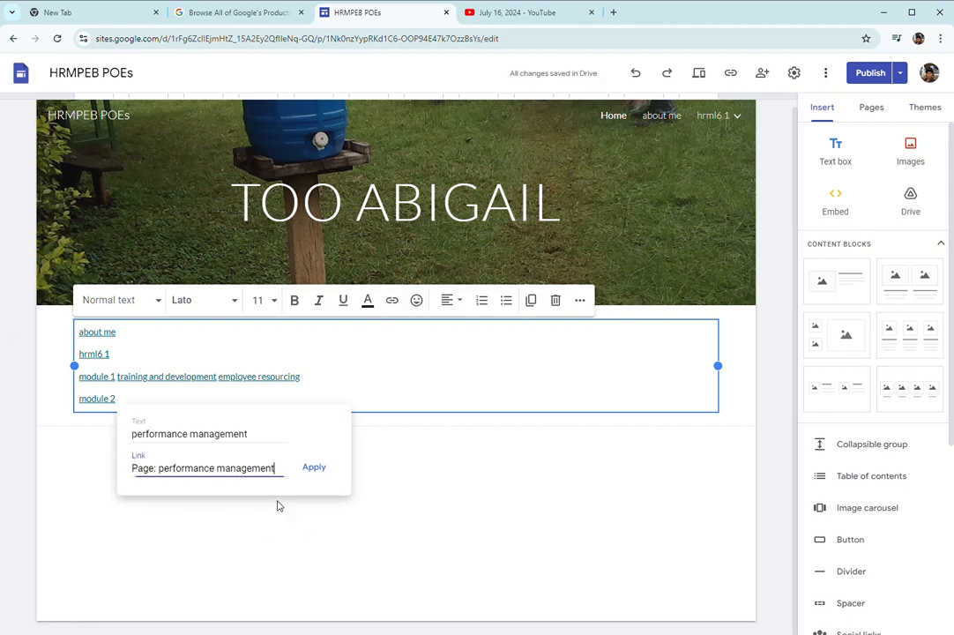
{"action": "left_click", "coordinate": [314, 469]}
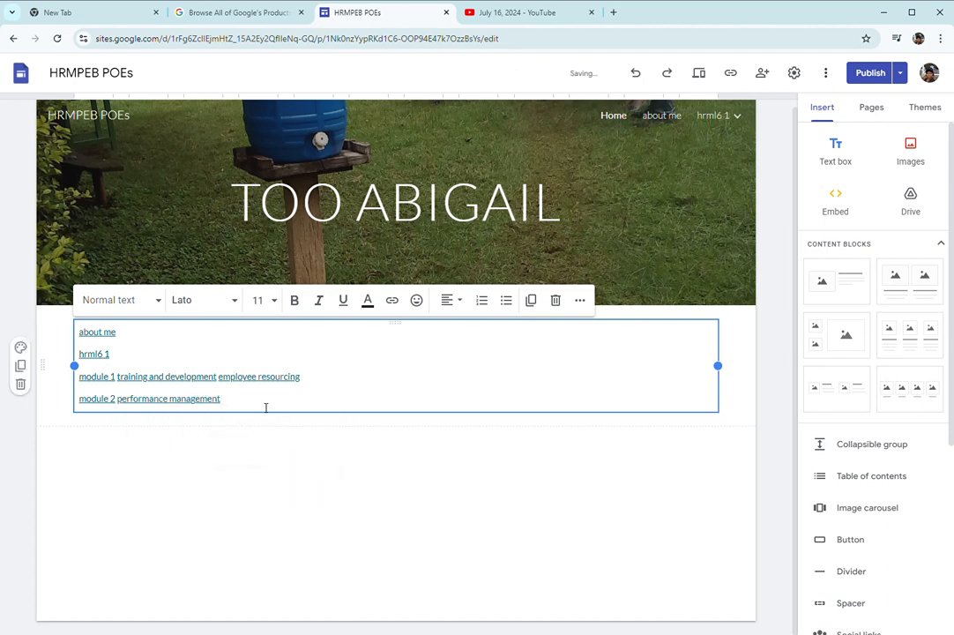
Insert a link to the "module 3" page on a new line below the "module 2" line
{"action": "key", "text": "Return"}
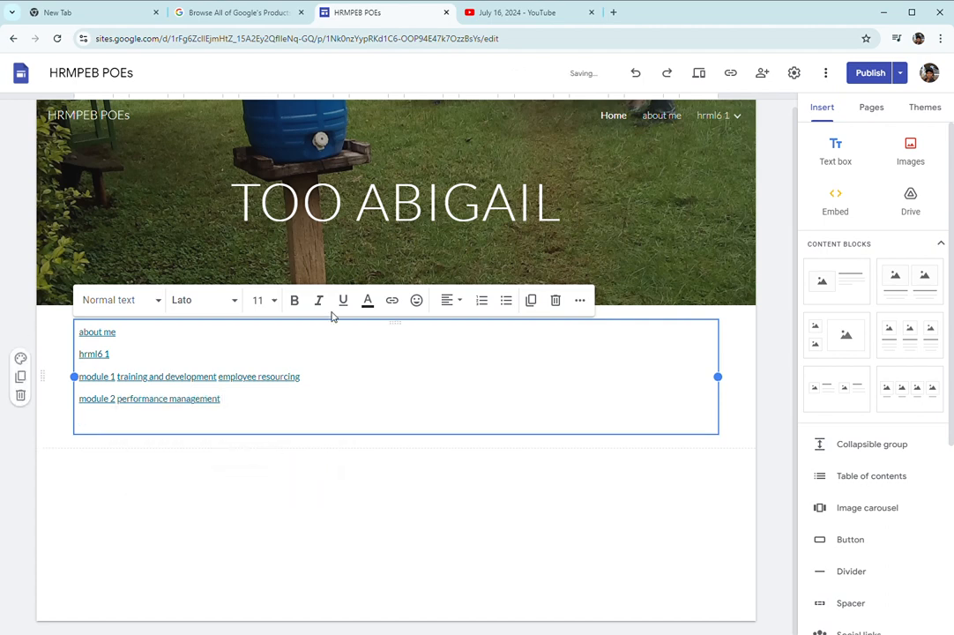
{"action": "left_click", "coordinate": [391, 300]}
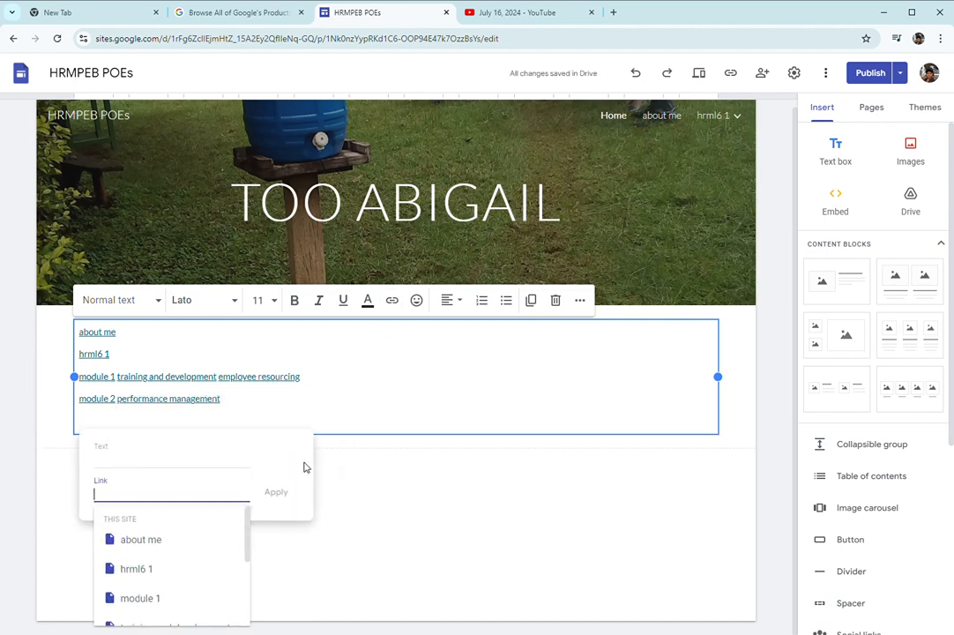
{"action": "scroll", "coordinate": [211, 552], "scroll_direction": "down", "scroll_amount": 3}
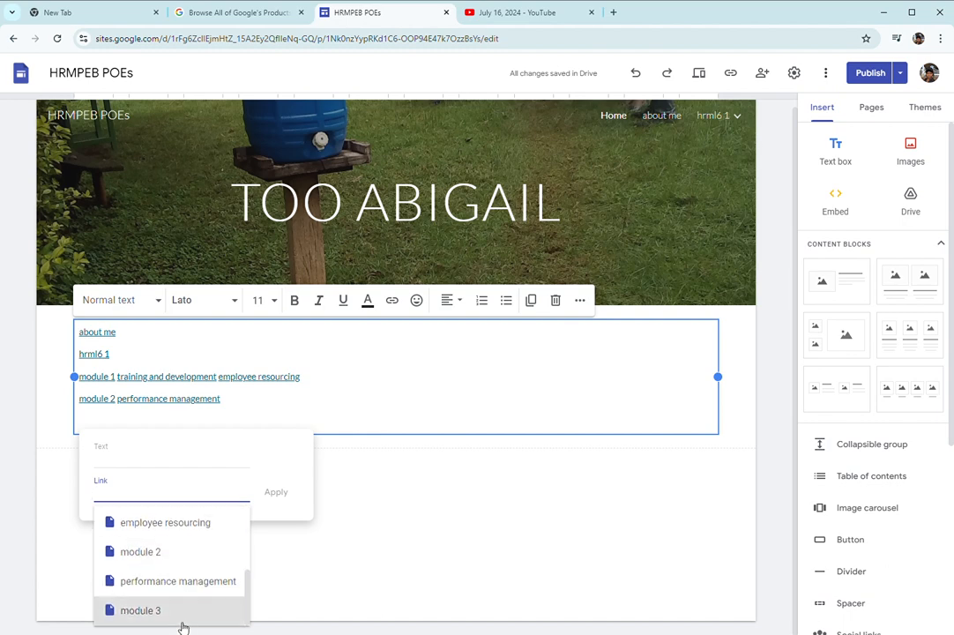
{"action": "left_click", "coordinate": [182, 621]}
{"action": "left_click", "coordinate": [278, 493]}
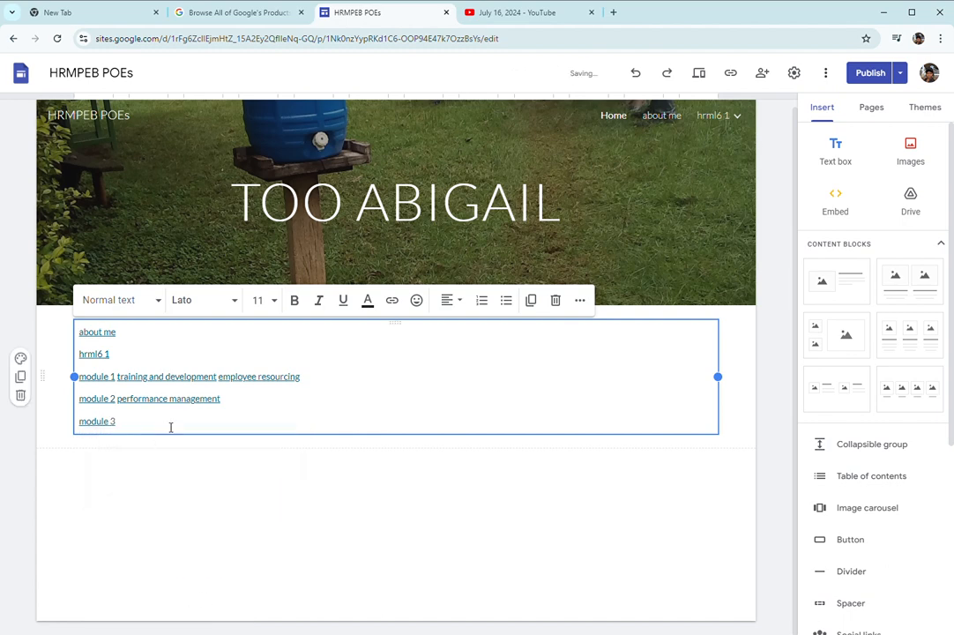
Widen the gaps between the links on the "module 1" line and colour the "employee resourcing" link dark red (#980000)
{"action": "left_click", "coordinate": [223, 384]}
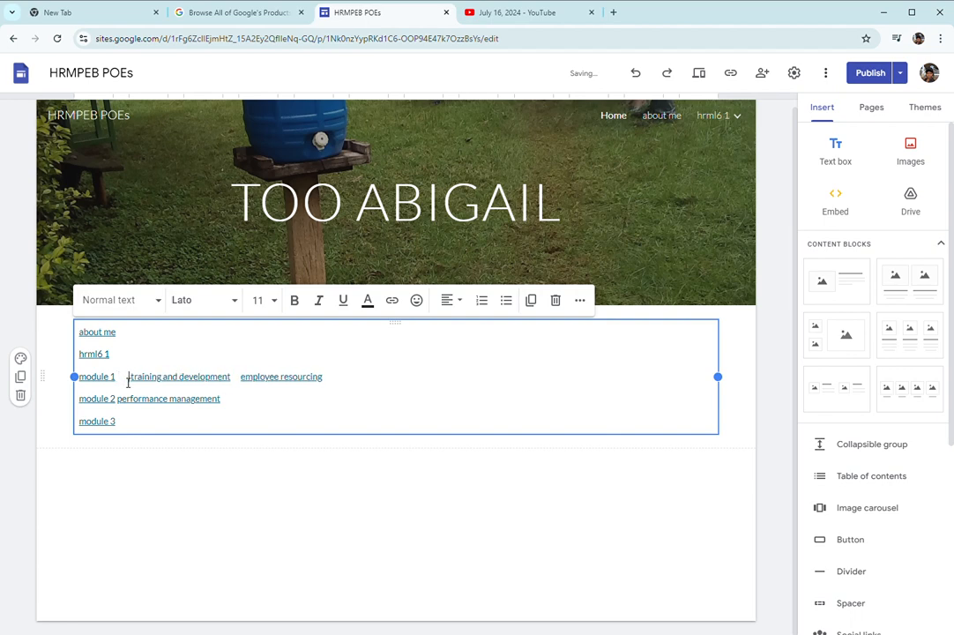
{"action": "left_click_drag", "start_coordinate": [330, 383], "coordinate": [248, 387]}
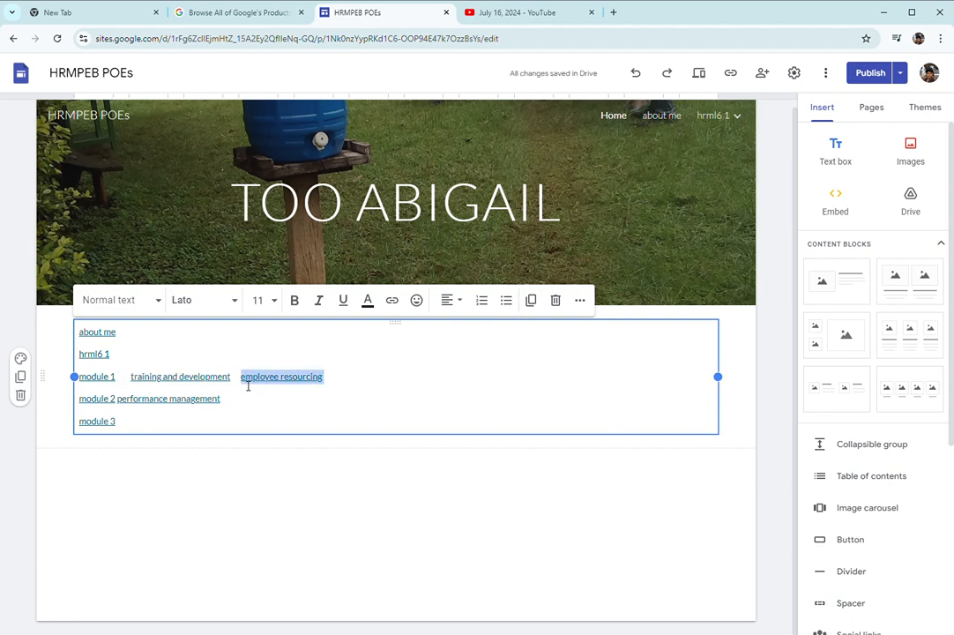
{"action": "left_click", "coordinate": [368, 300]}
{"action": "left_click", "coordinate": [358, 348]}
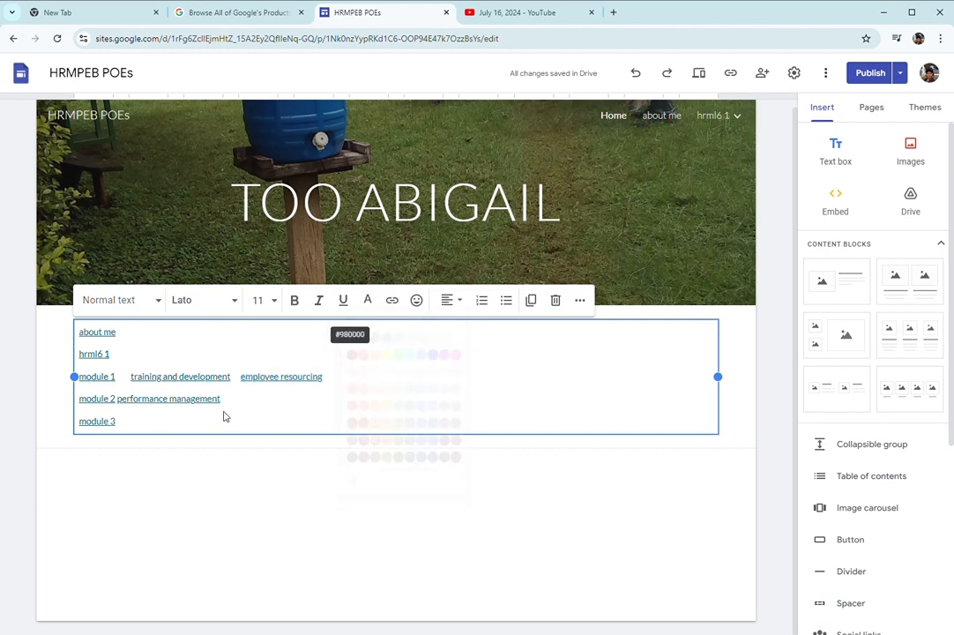
Colour the "performance management" link blue and widen the gap between it and the "module 2" link
{"action": "left_click_drag", "start_coordinate": [226, 407], "coordinate": [119, 407]}
{"action": "left_click", "coordinate": [368, 300]}
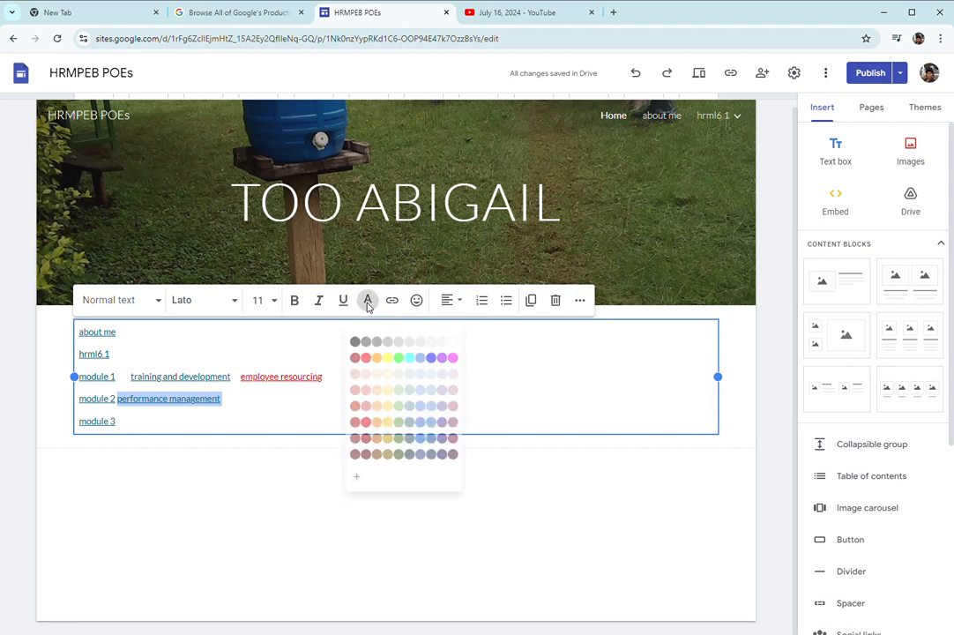
{"action": "left_click", "coordinate": [436, 350]}
{"action": "left_click", "coordinate": [122, 406]}
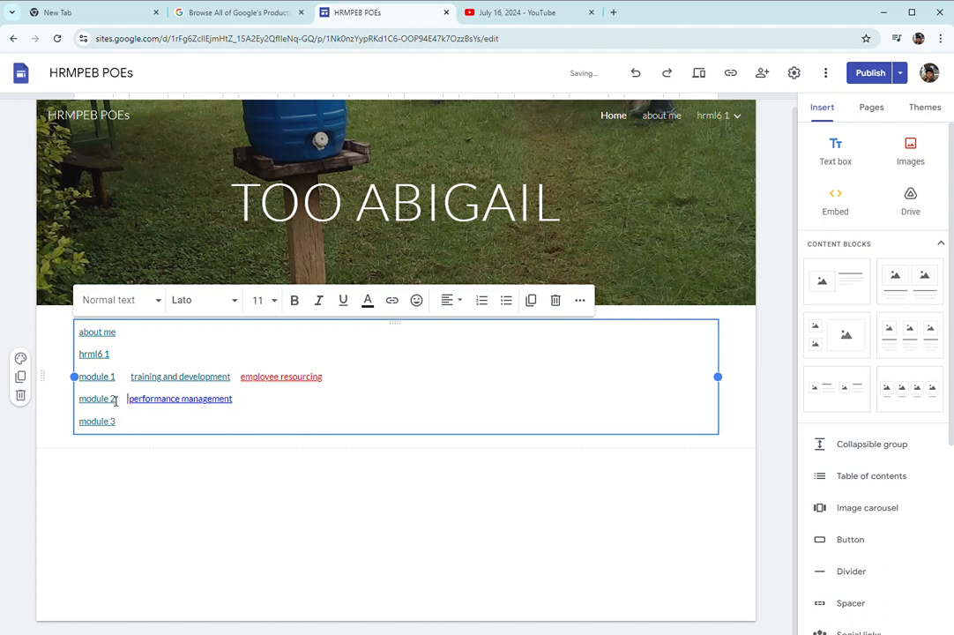
{"action": "left_click_drag", "start_coordinate": [117, 379], "coordinate": [85, 385]}
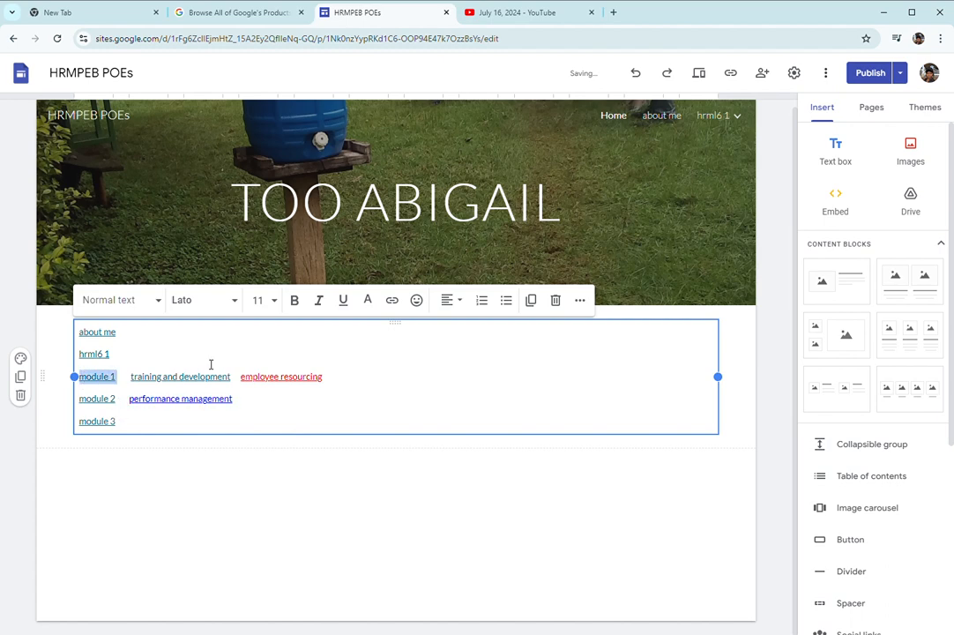
{"action": "left_click", "coordinate": [392, 301]}
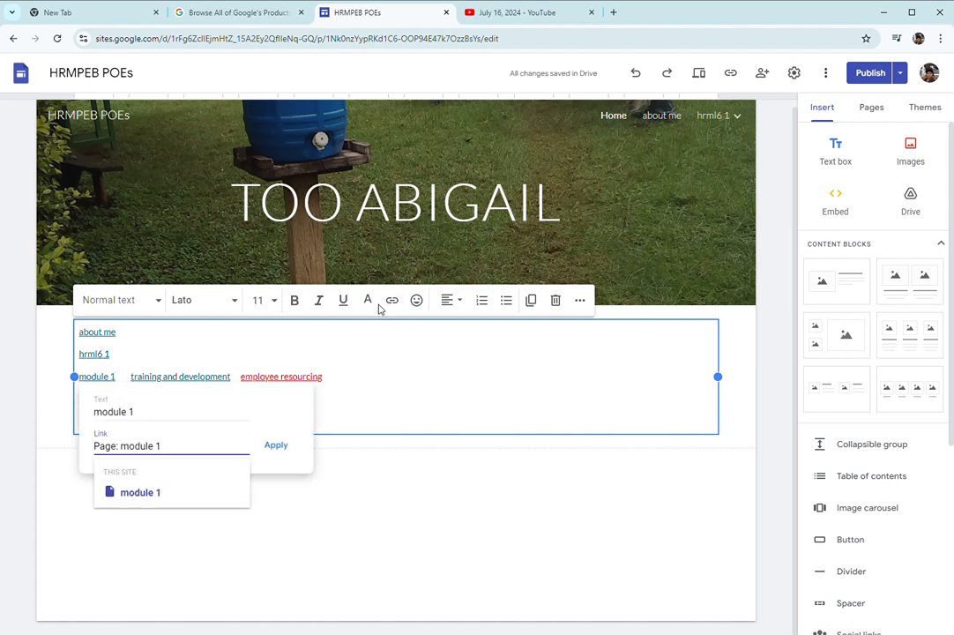
{"action": "key", "text": "Return"}
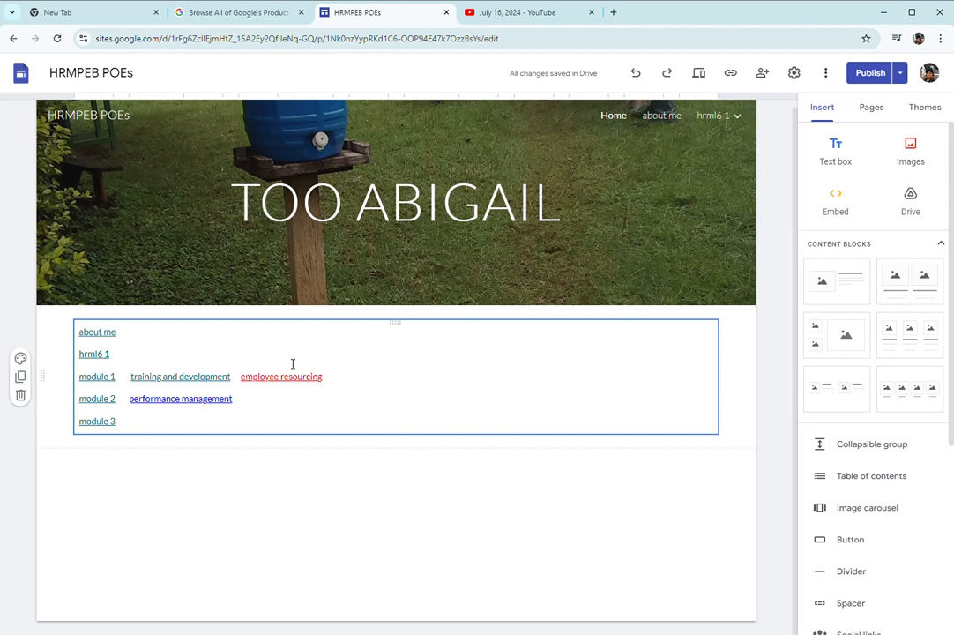
{"action": "left_click", "coordinate": [294, 501]}
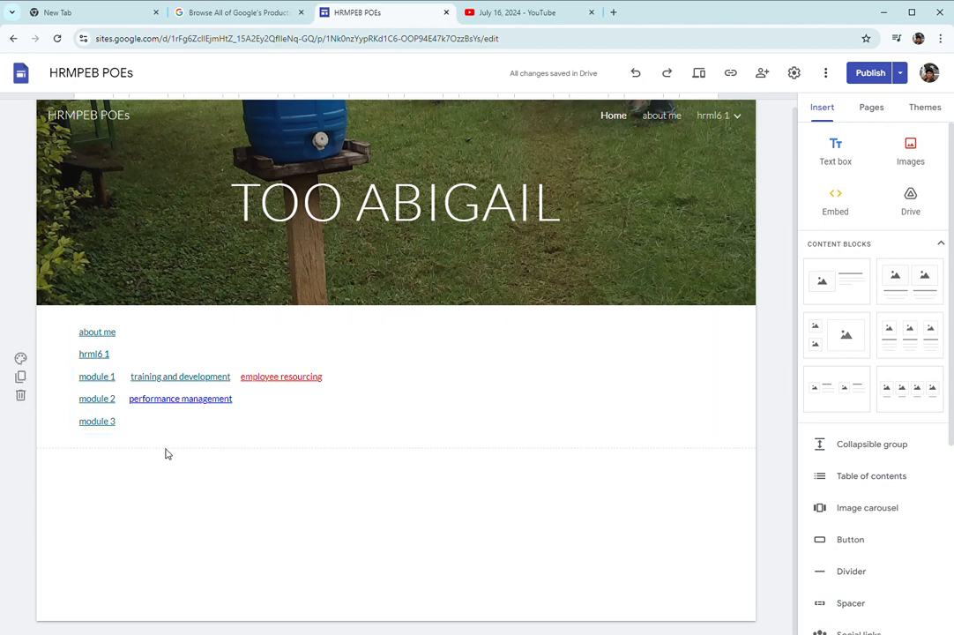
Test the "training and development" link by opening its page and reviewing the schemes of work, photos and video
{"action": "left_click", "coordinate": [145, 402]}
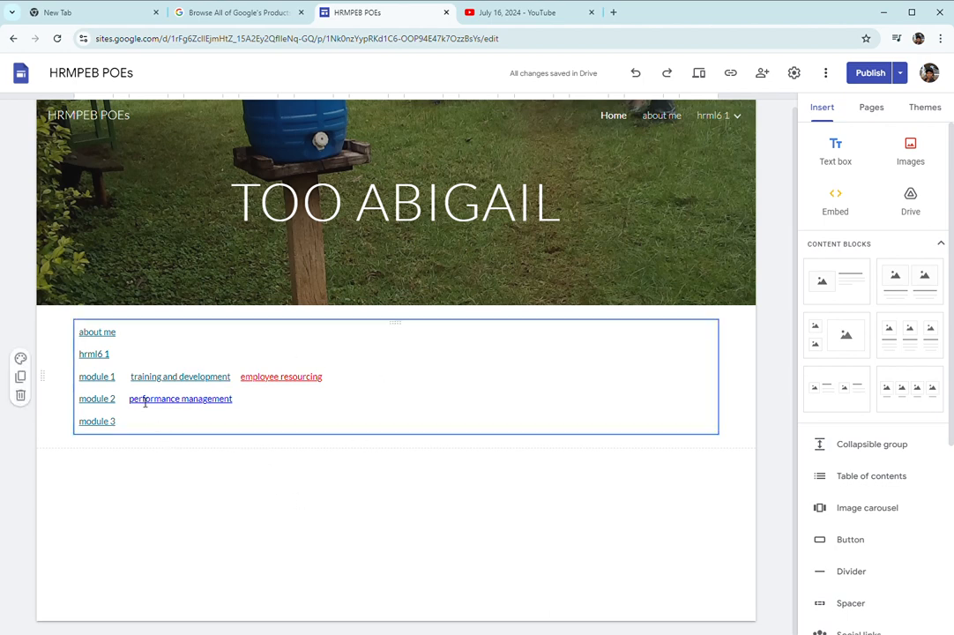
{"action": "left_click", "coordinate": [191, 382]}
{"action": "left_click", "coordinate": [198, 399]}
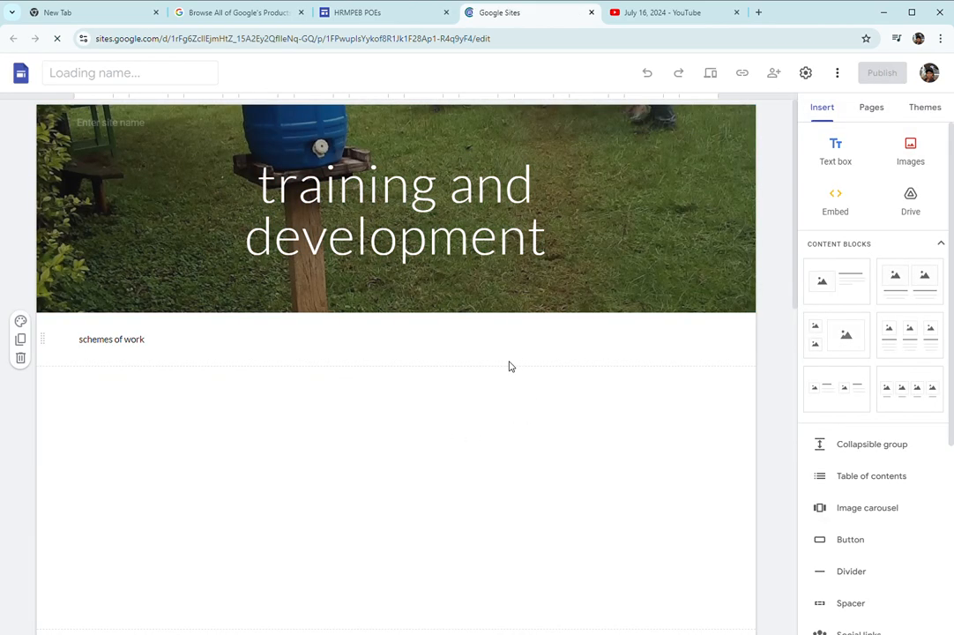
{"action": "scroll", "coordinate": [491, 369], "scroll_direction": "down", "scroll_amount": 7}
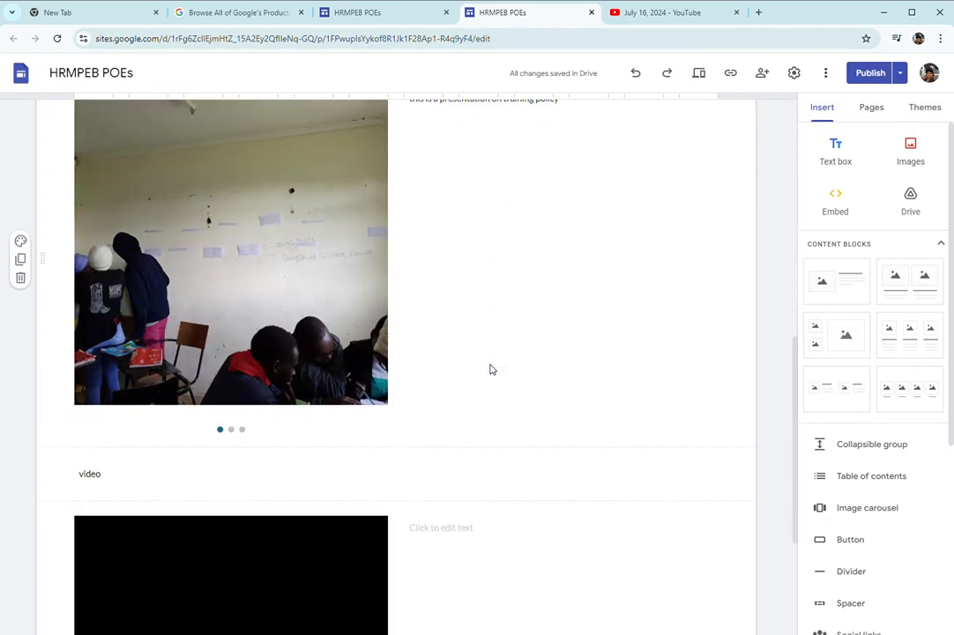
{"action": "scroll", "coordinate": [492, 369], "scroll_direction": "down", "scroll_amount": 3}
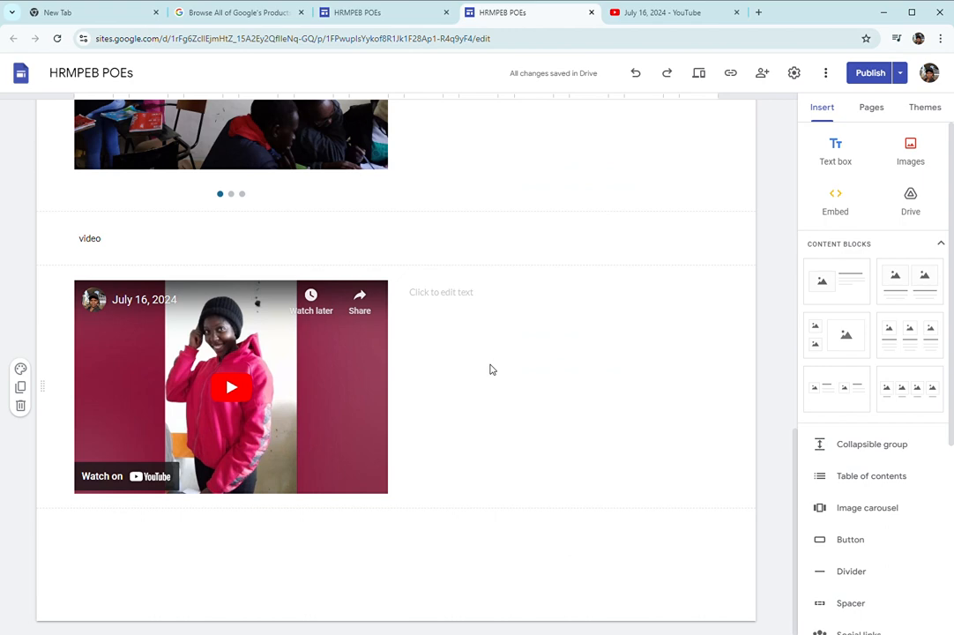
{"action": "scroll", "coordinate": [491, 369], "scroll_direction": "up", "scroll_amount": 10}
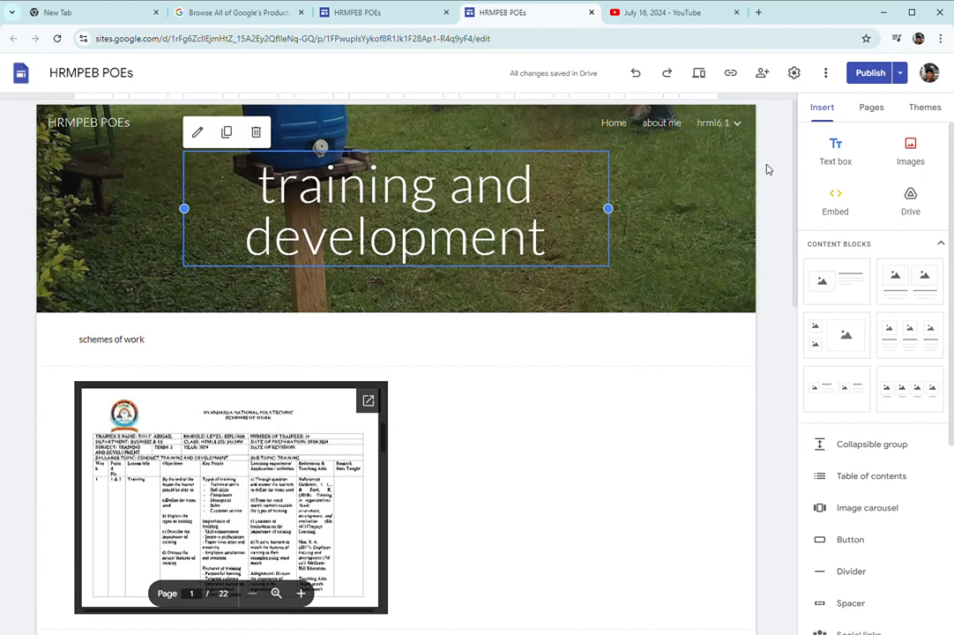
Return to the site's Home page, review its updated draft and publish the changes
{"action": "left_click", "coordinate": [615, 125]}
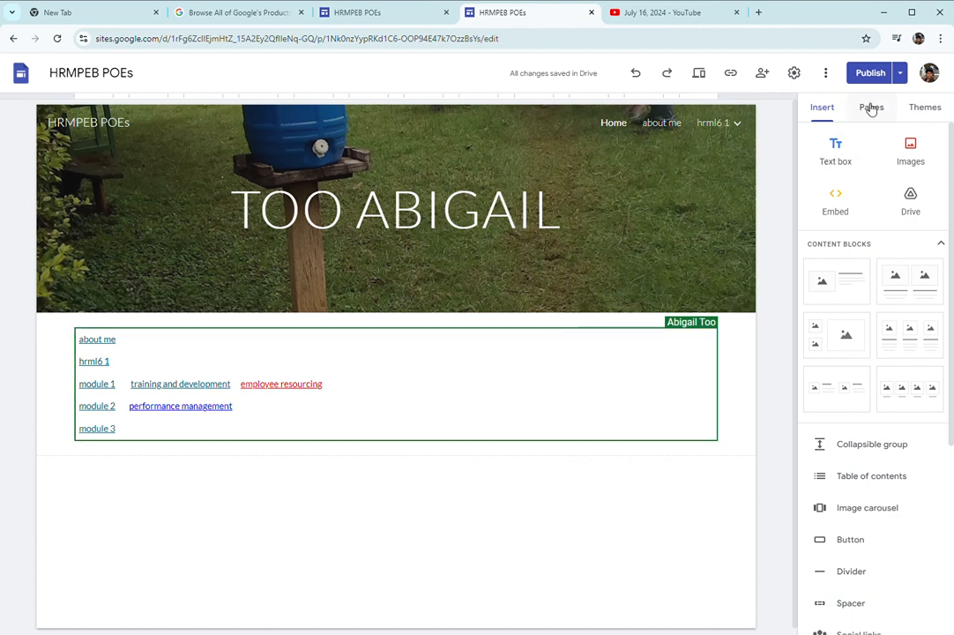
{"action": "left_click", "coordinate": [869, 73]}
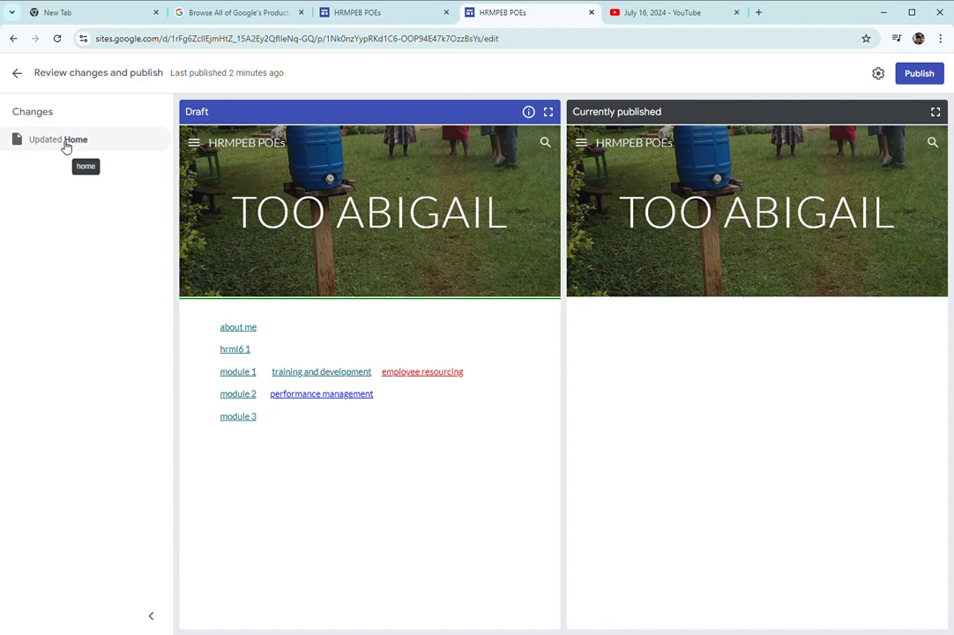
{"action": "left_click", "coordinate": [916, 76]}
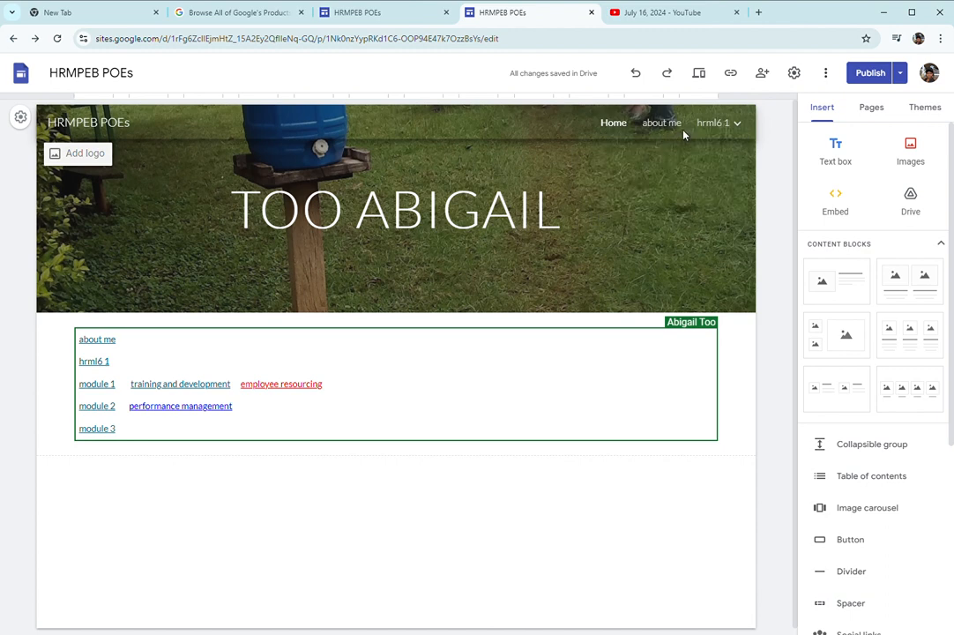
Copy the published site link to the clipboard
{"action": "left_click", "coordinate": [732, 76]}
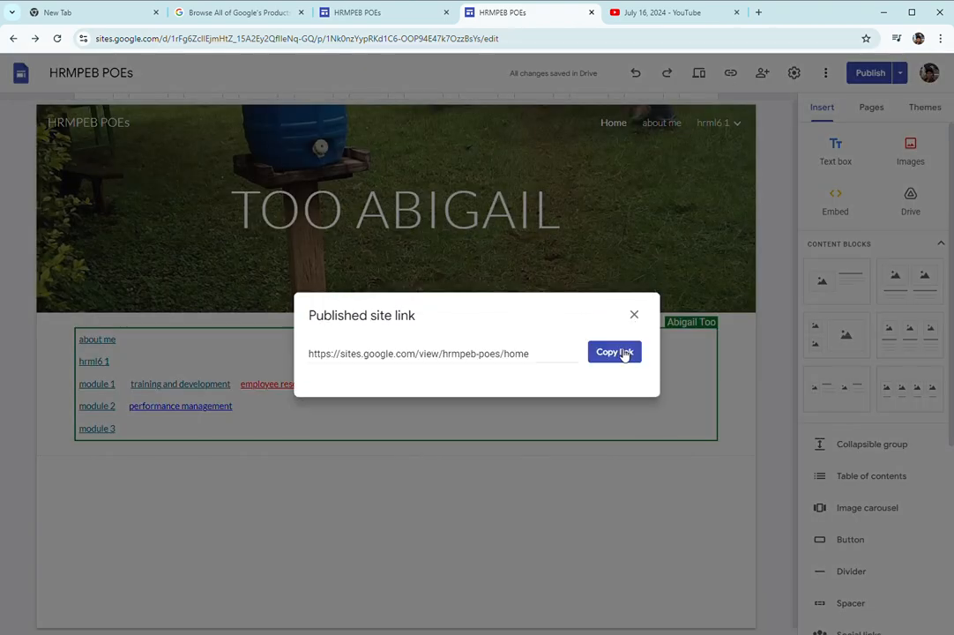
{"action": "left_click", "coordinate": [615, 352]}
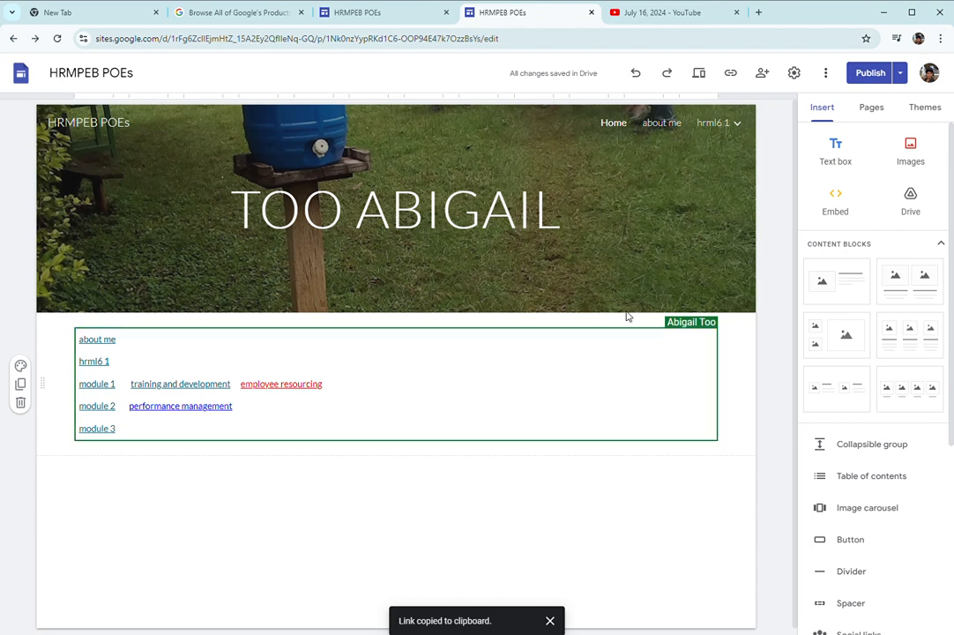
{"action": "left_click", "coordinate": [635, 272]}
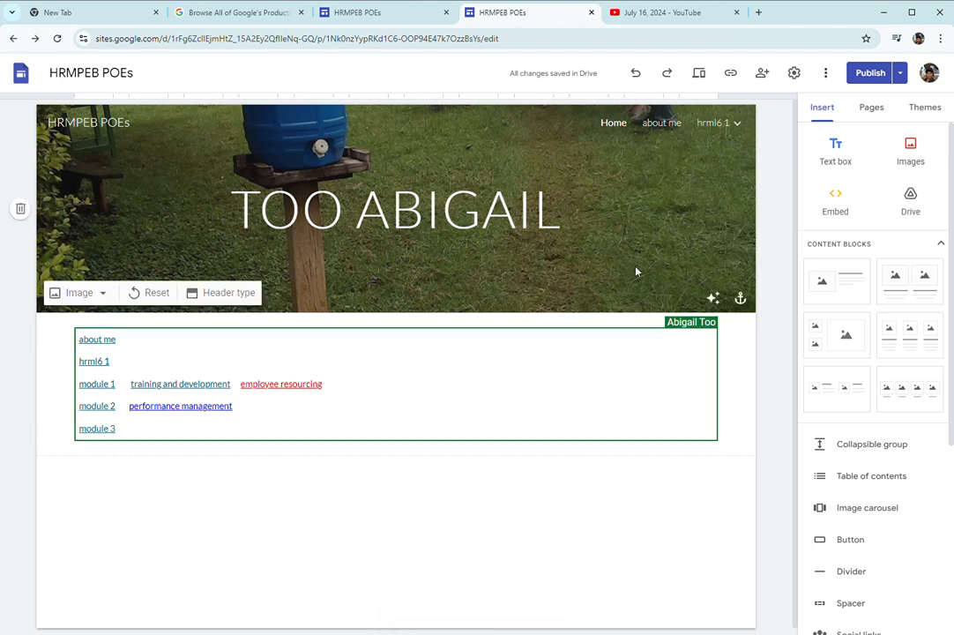